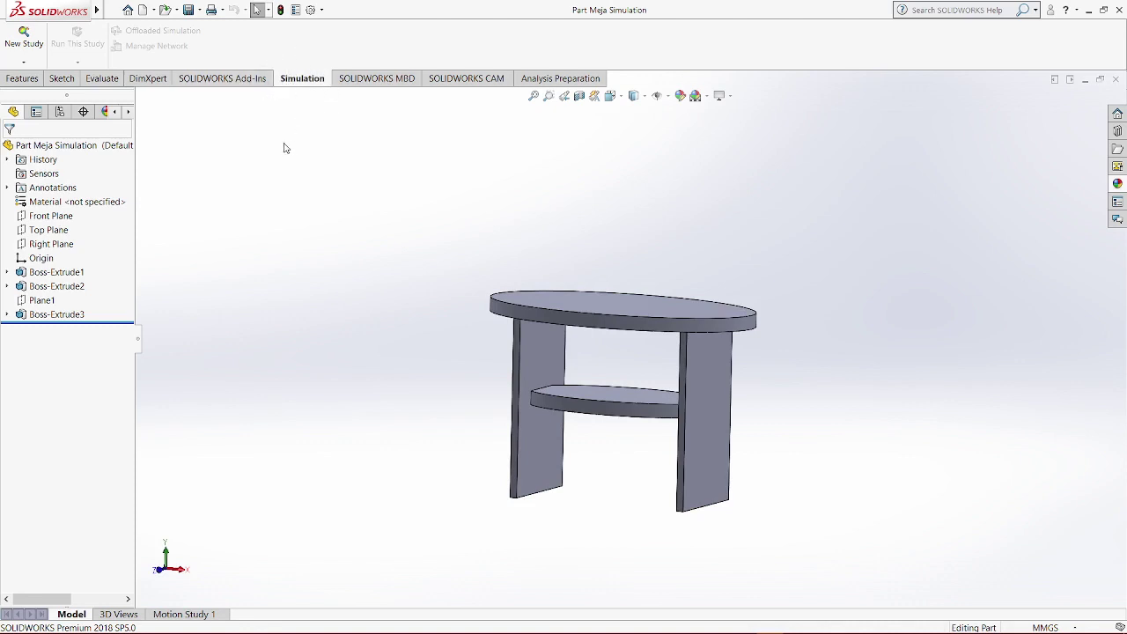
Start a new simulation study for the table part
{"action": "left_click", "coordinate": [237, 78]}
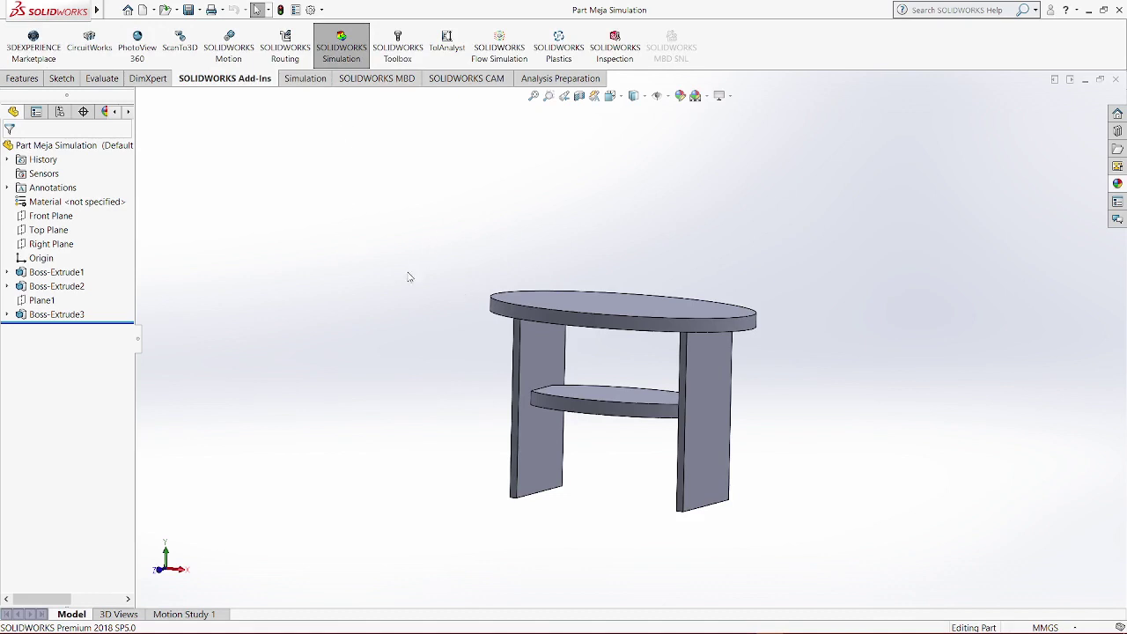
{"action": "left_click", "coordinate": [304, 85]}
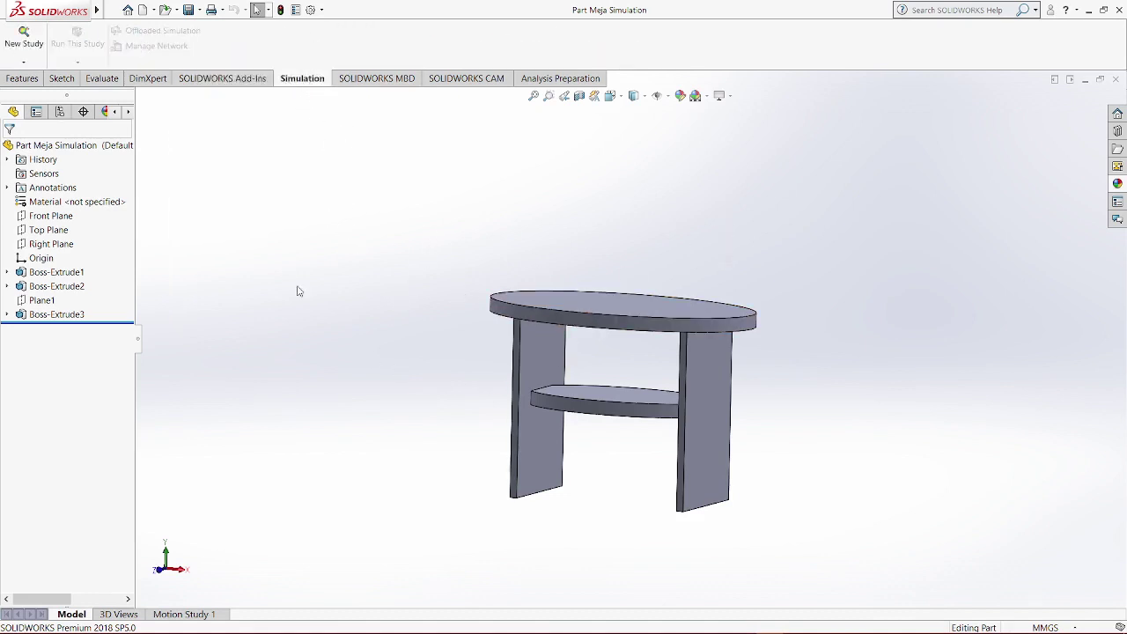
{"action": "left_click", "coordinate": [29, 48]}
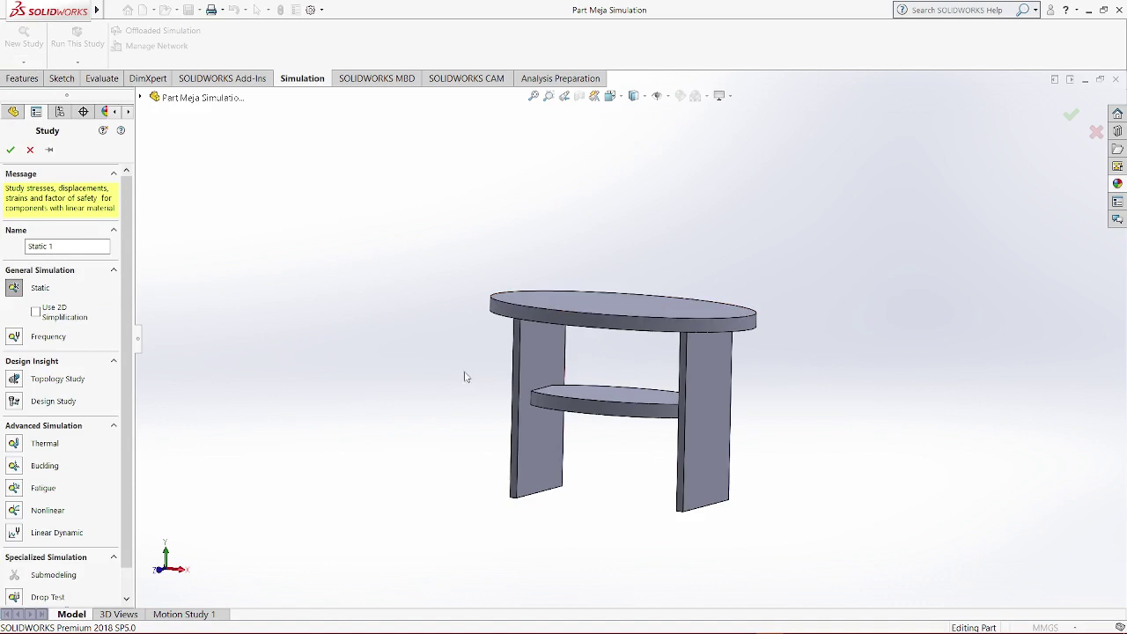
{"action": "middle_click_drag", "start_coordinate": [422, 343], "coordinate": [404, 405]}
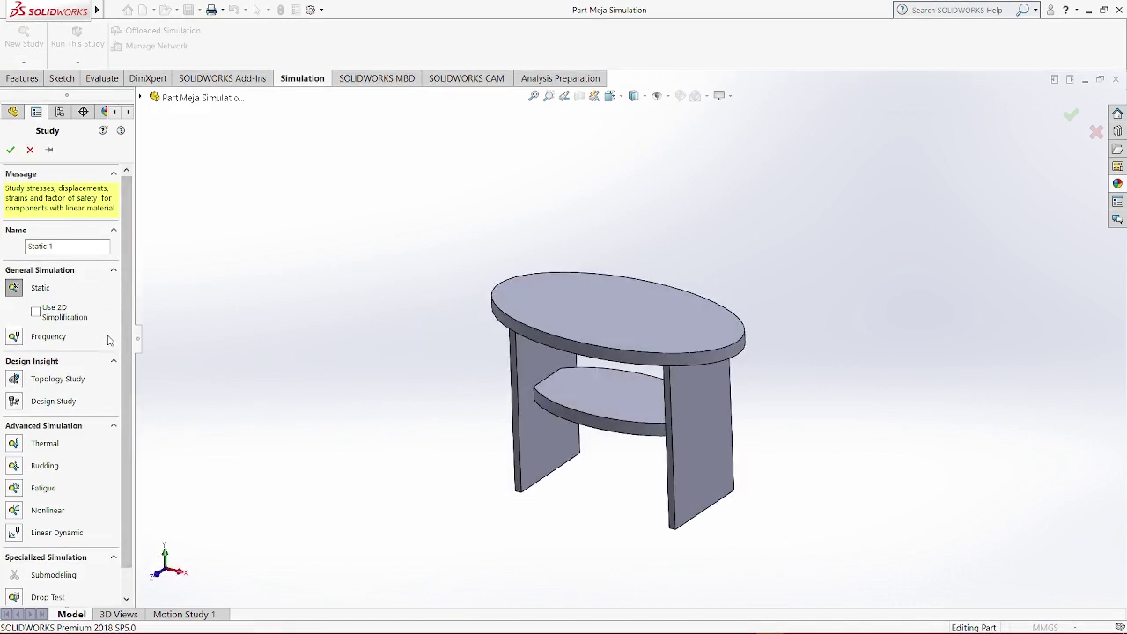
{"action": "scroll", "coordinate": [101, 387], "scroll_direction": "down", "scroll_amount": 1}
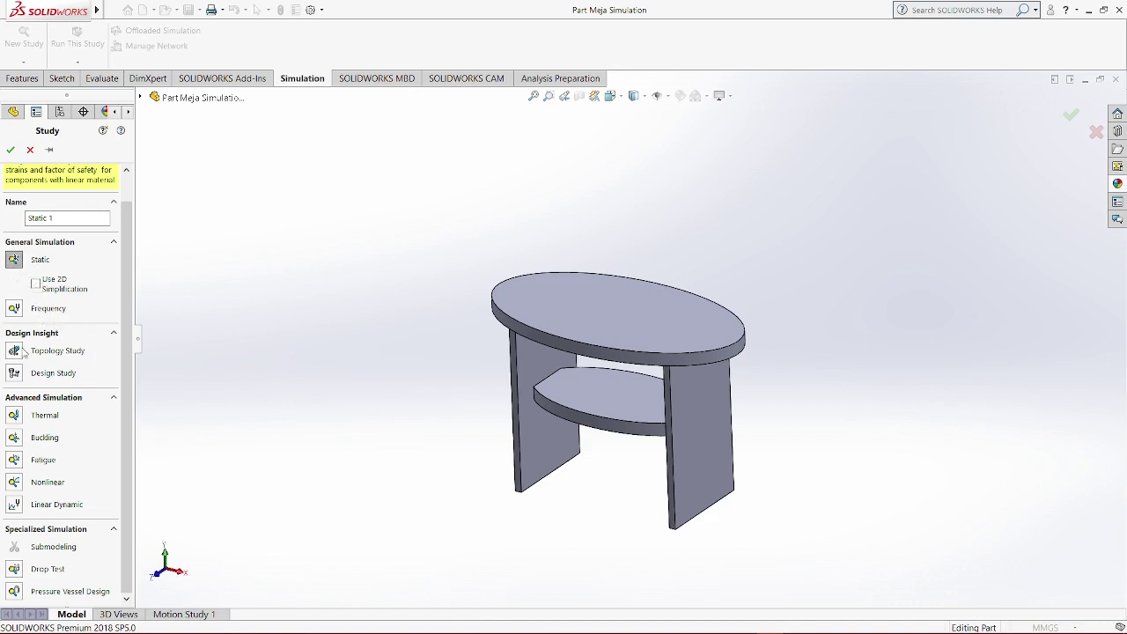
Try the Buckling and Drop Test types for the new study
{"action": "left_click", "coordinate": [16, 438]}
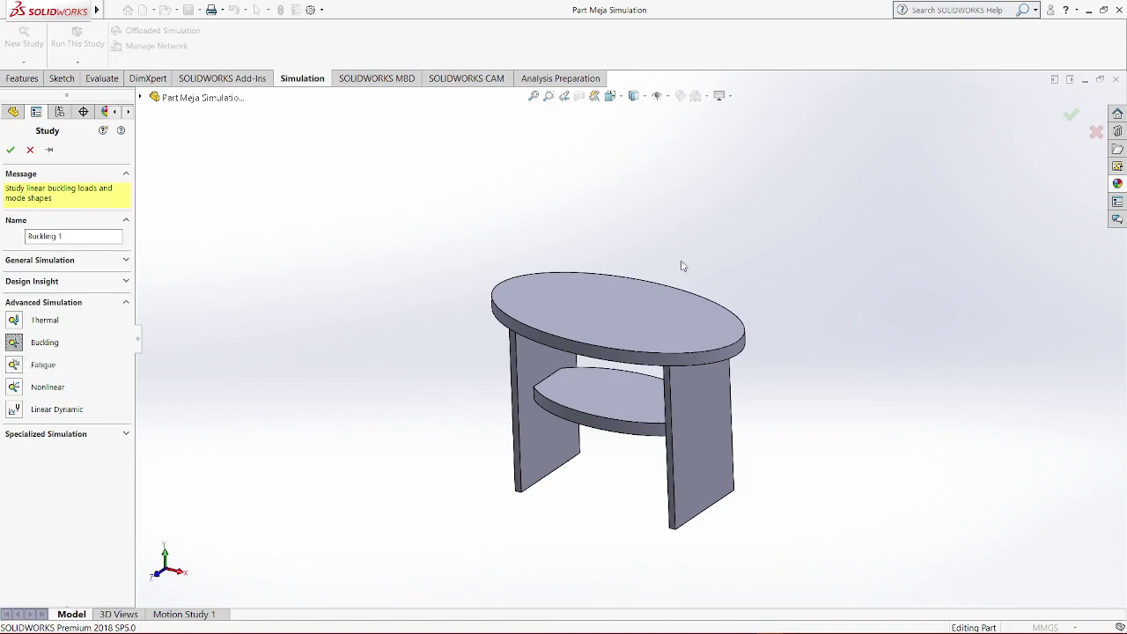
{"action": "left_click", "coordinate": [125, 434]}
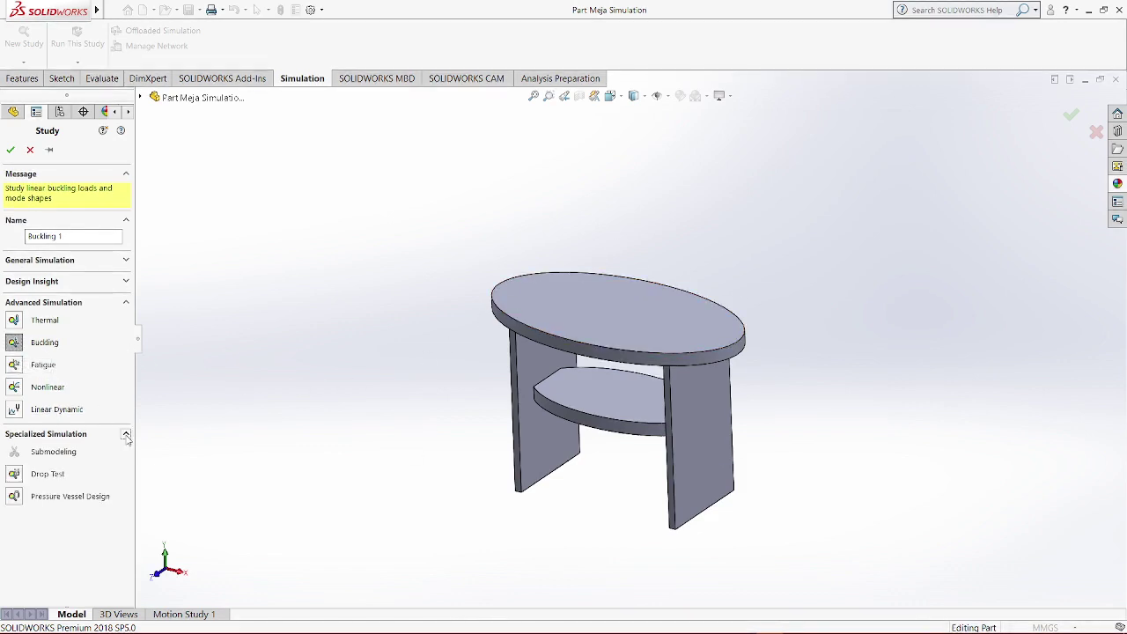
{"action": "left_click", "coordinate": [18, 475]}
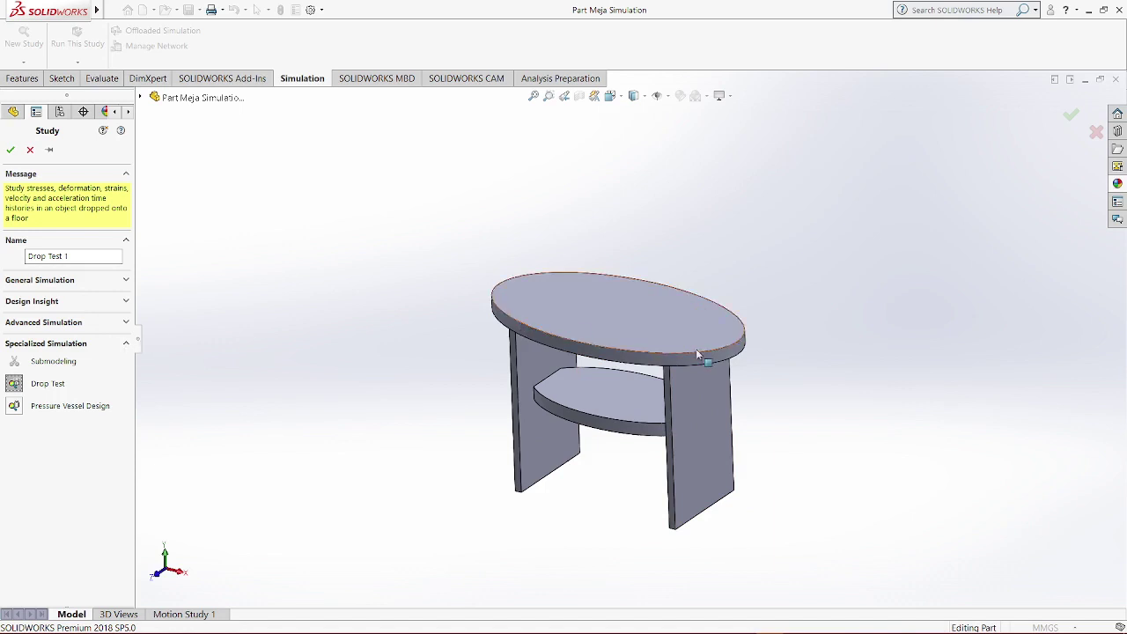
{"action": "middle_click_drag", "start_coordinate": [860, 427], "coordinate": [737, 382]}
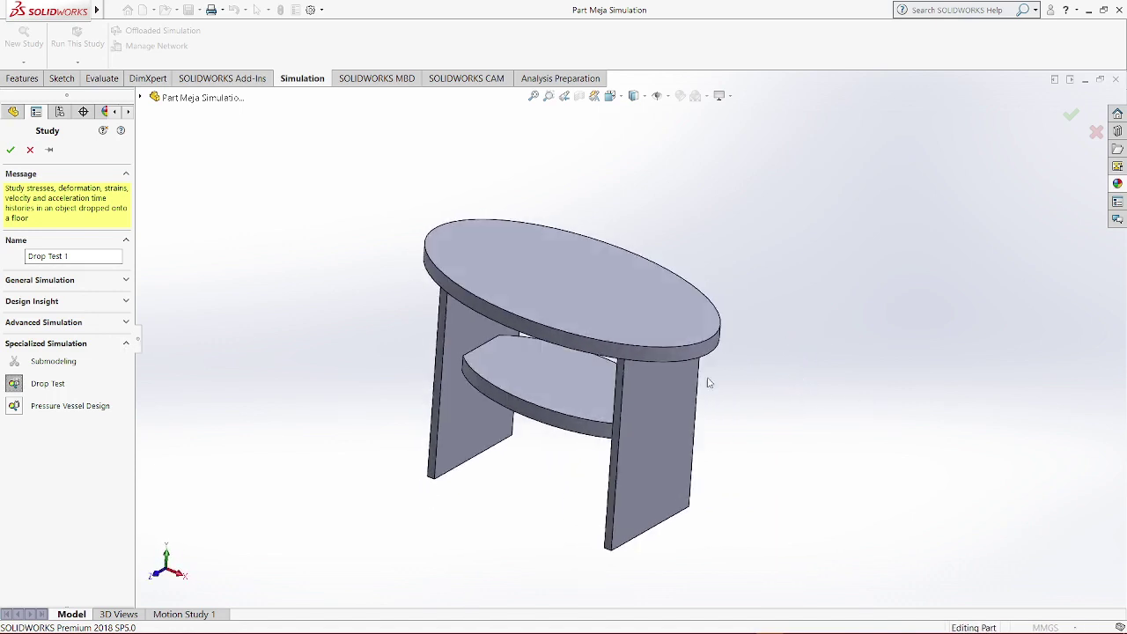
Set the study type to Static and create the study with the name Static 1
{"action": "left_click", "coordinate": [125, 280]}
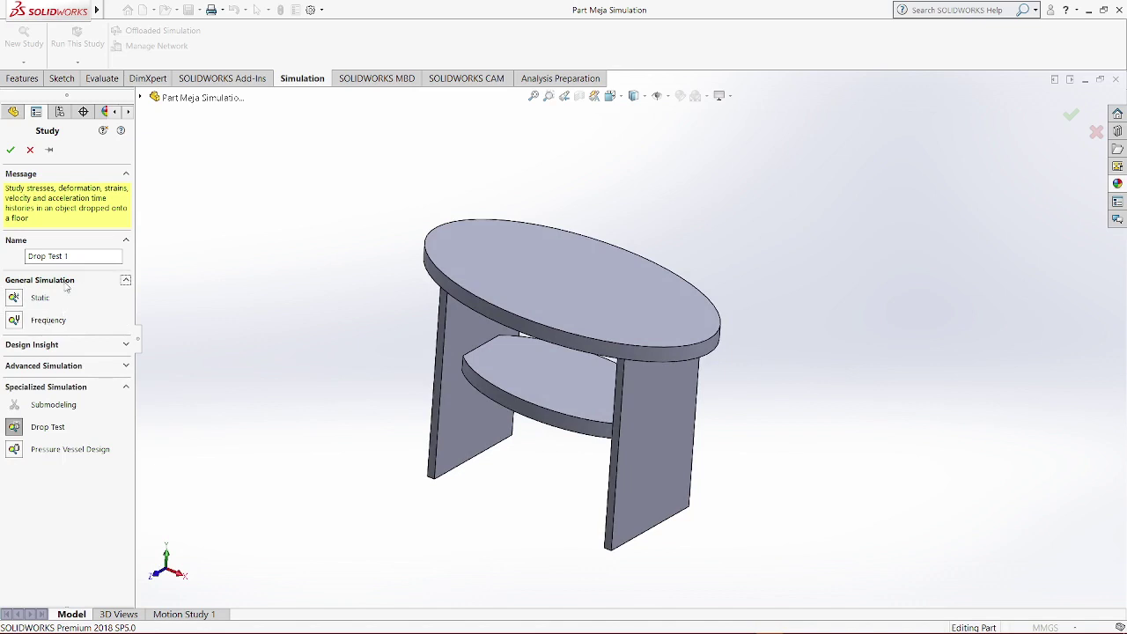
{"action": "left_click", "coordinate": [14, 301]}
{"action": "left_click", "coordinate": [80, 247]}
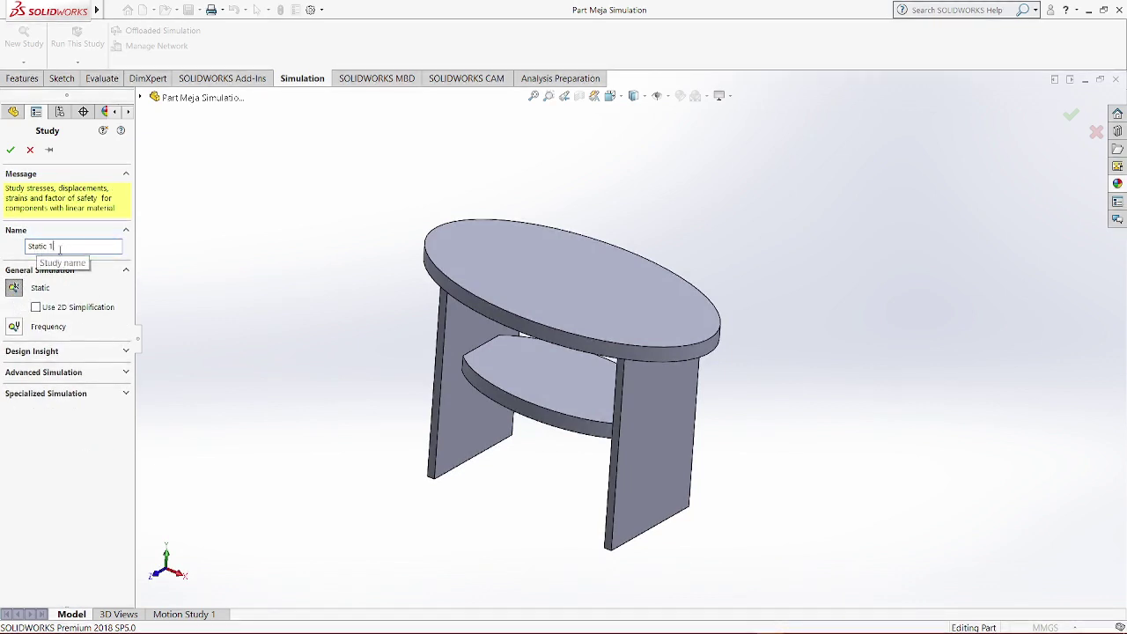
{"action": "mouse_move", "coordinate": [340, 372]}
{"action": "middle_mouse_down"}
{"action": "mouse_move", "coordinate": [334, 390]}
{"action": "mouse_move", "coordinate": [325, 337]}
{"action": "mouse_move", "coordinate": [333, 359]}
{"action": "middle_mouse_up"}
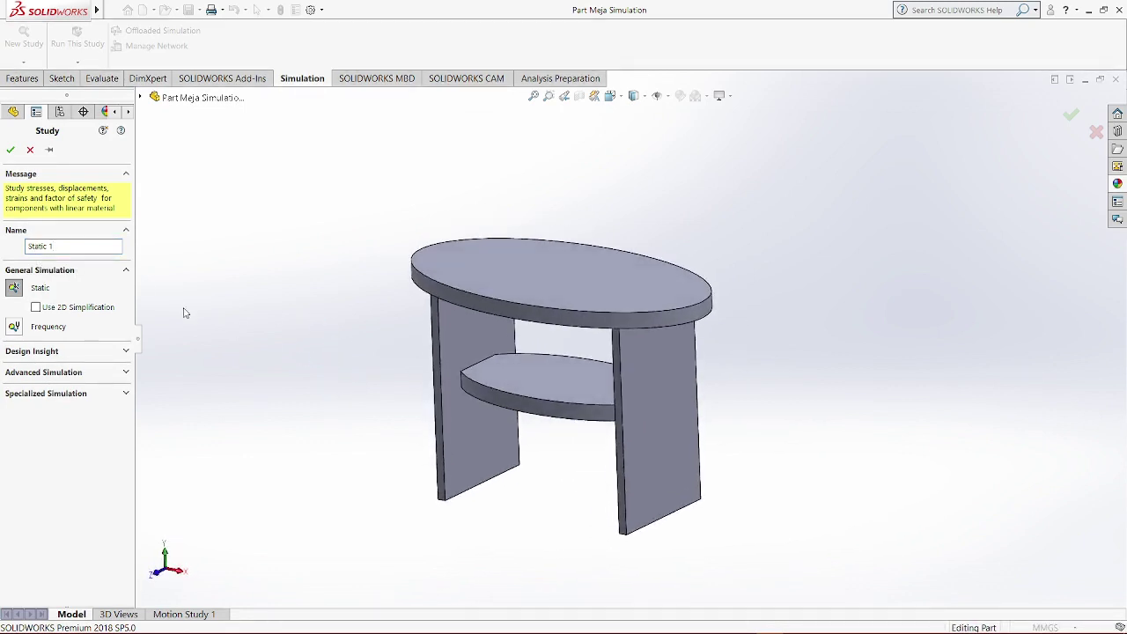
{"action": "left_click", "coordinate": [64, 246]}
{"action": "left_click", "coordinate": [11, 152]}
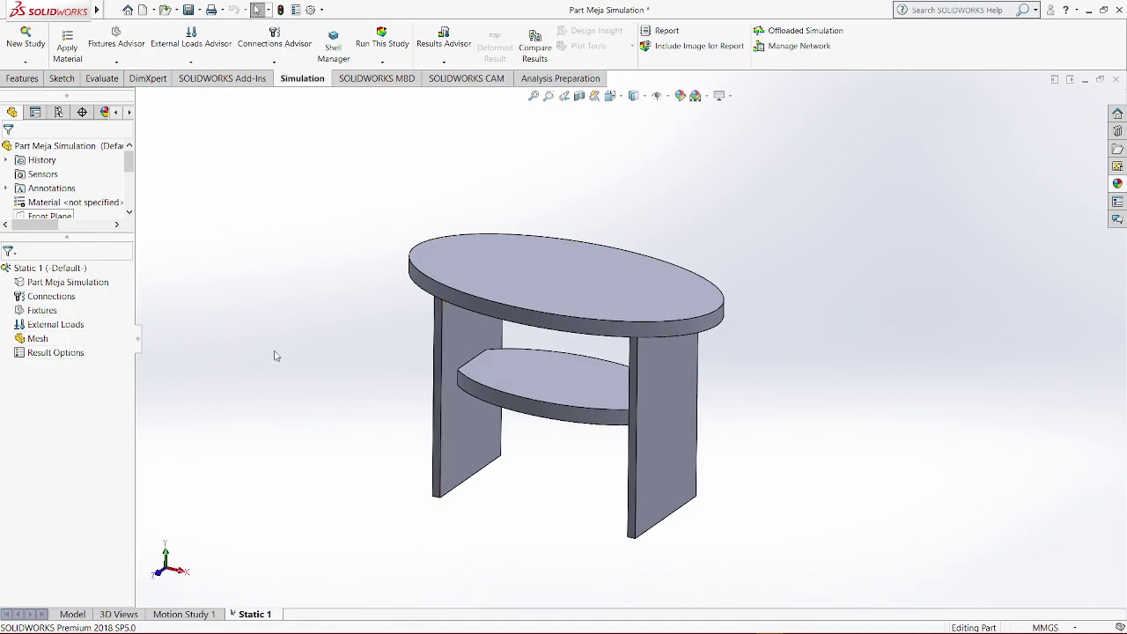
Open the material library for the table part in the static study
{"action": "middle_click_drag", "start_coordinate": [277, 352], "coordinate": [267, 329]}
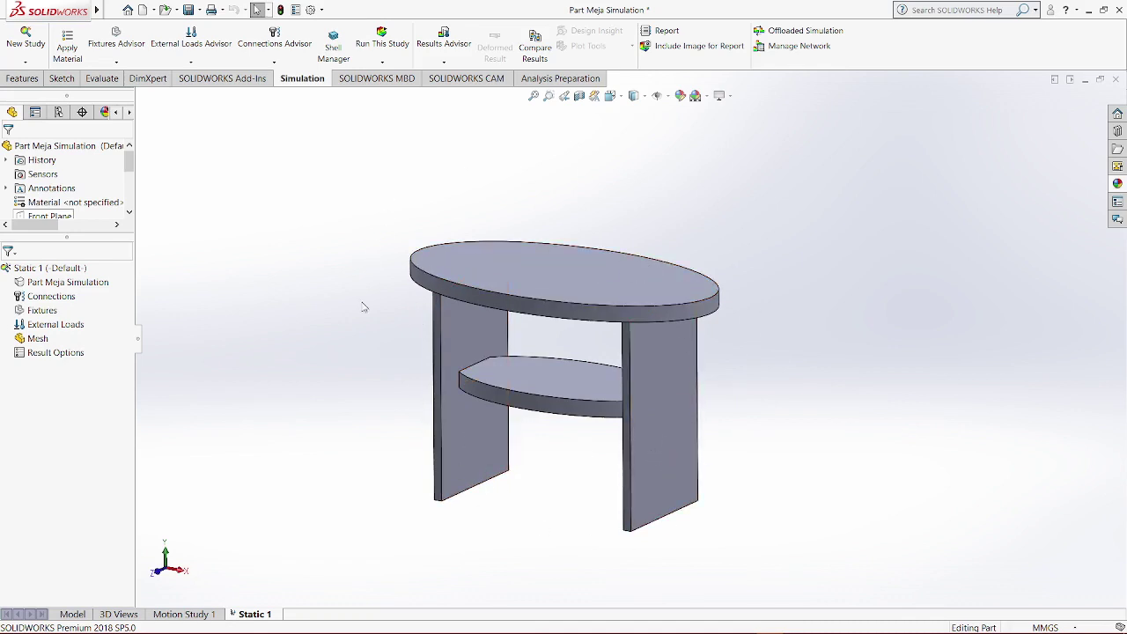
{"action": "middle_click_drag", "start_coordinate": [573, 194], "coordinate": [563, 202]}
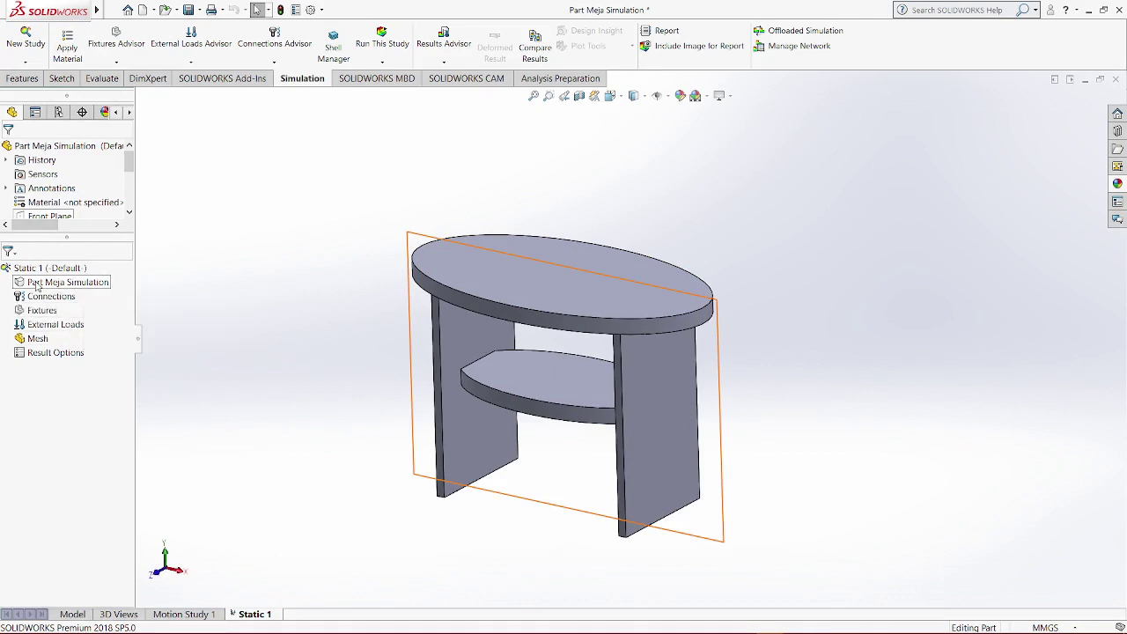
{"action": "right_click", "coordinate": [95, 284]}
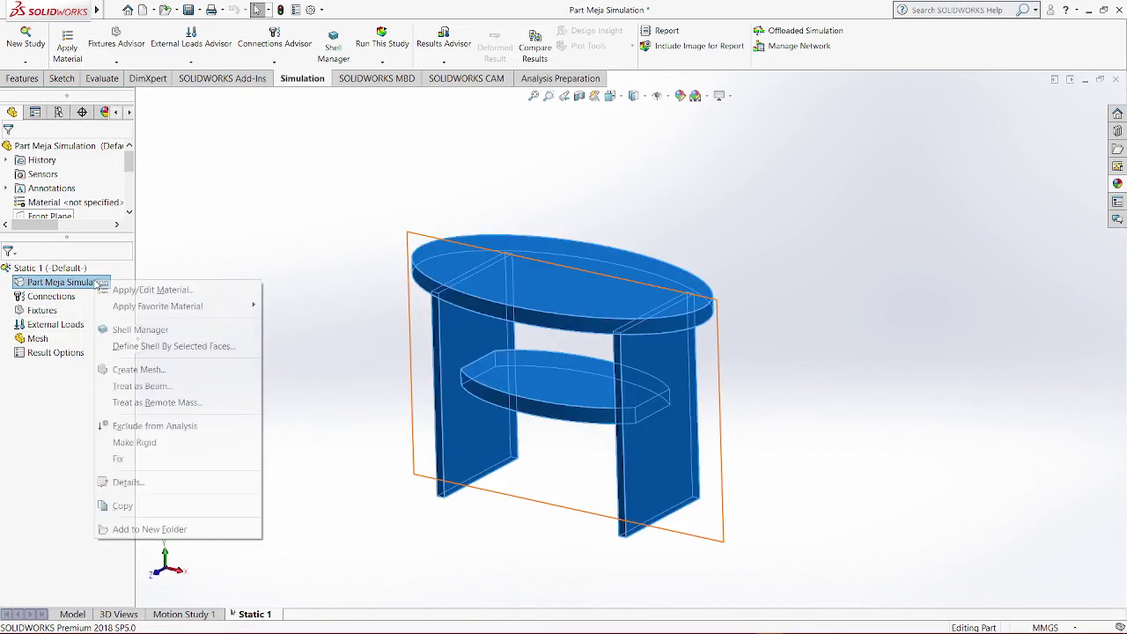
{"action": "left_click", "coordinate": [153, 290]}
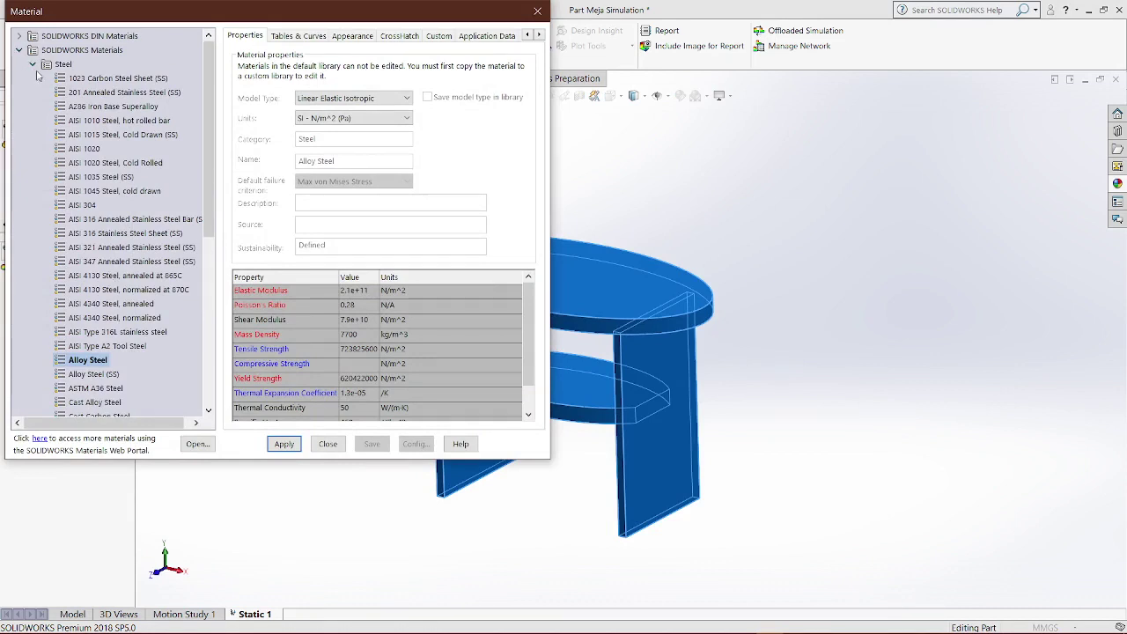
Look through the material categories of the library and examine the property table of Alloy Steel
{"action": "scroll", "coordinate": [82, 189], "scroll_direction": "down", "scroll_amount": 6}
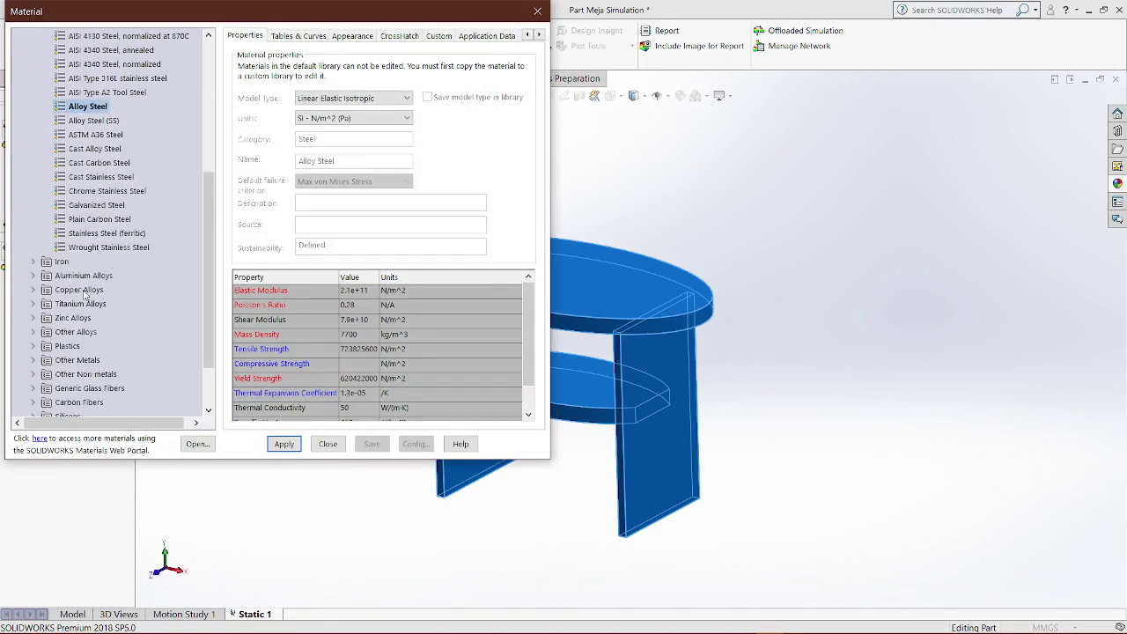
{"action": "scroll", "coordinate": [79, 324], "scroll_direction": "down", "scroll_amount": 2}
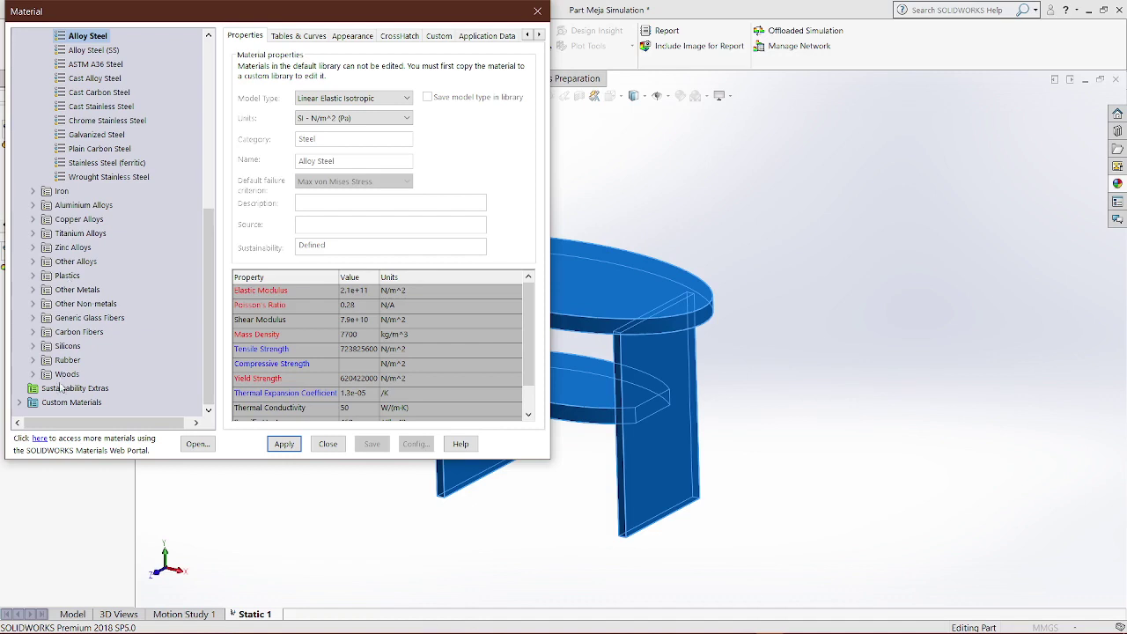
{"action": "scroll", "coordinate": [77, 331], "scroll_direction": "up", "scroll_amount": 6}
{"action": "scroll", "coordinate": [117, 157], "scroll_direction": "up", "scroll_amount": 2}
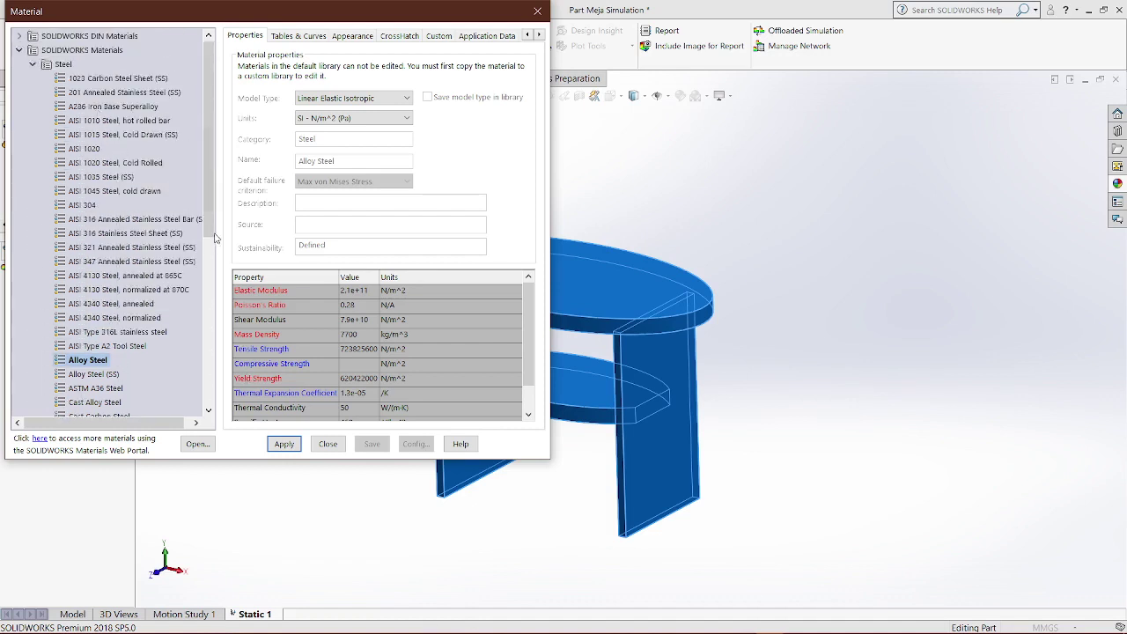
{"action": "left_click_drag", "start_coordinate": [215, 237], "coordinate": [213, 301]}
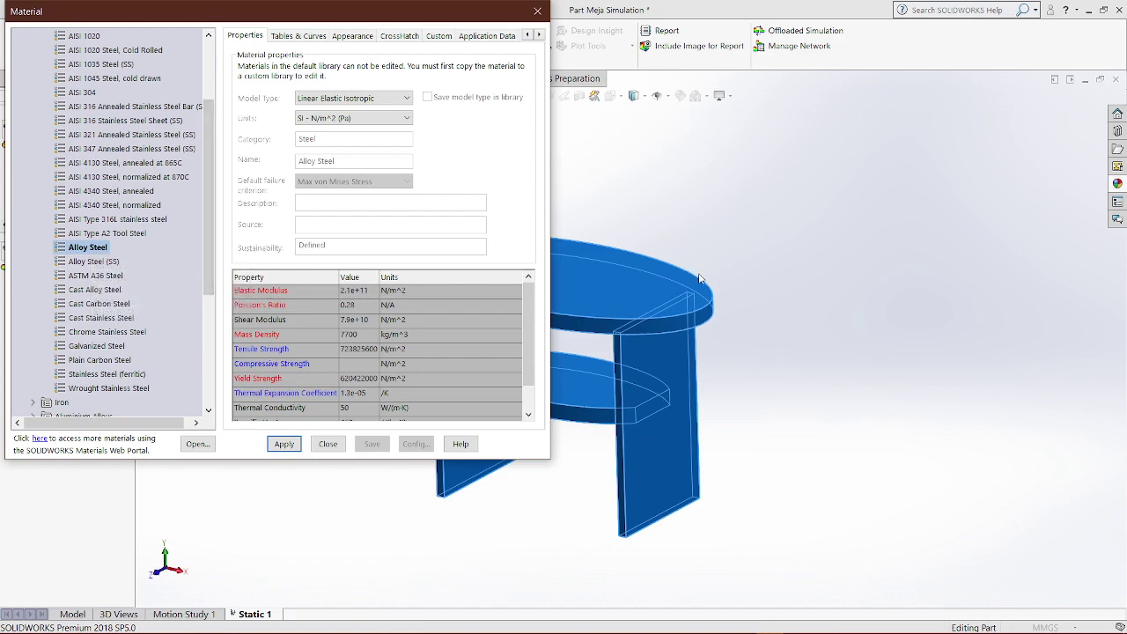
{"action": "scroll", "coordinate": [533, 309], "scroll_direction": "down", "scroll_amount": 1}
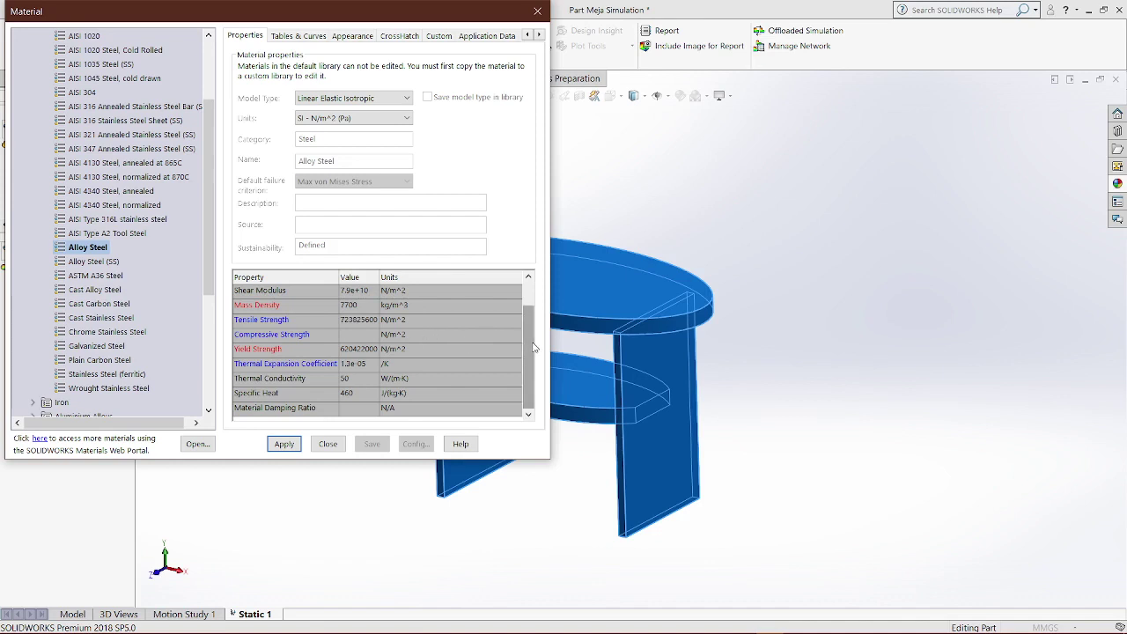
{"action": "scroll", "coordinate": [527, 308], "scroll_direction": "up", "scroll_amount": 1}
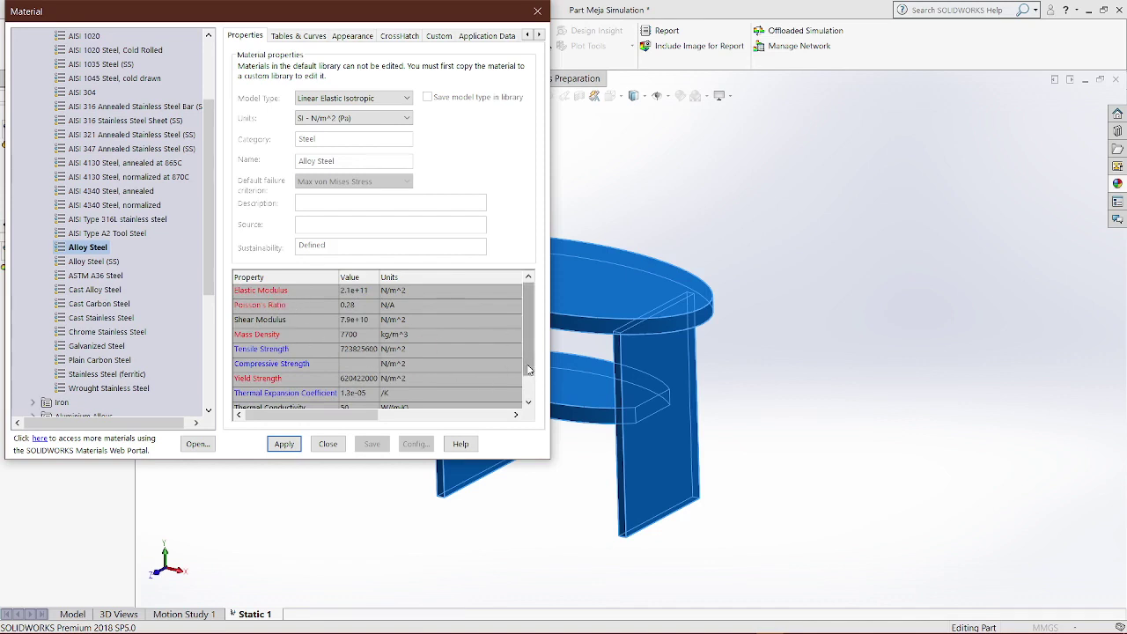
{"action": "scroll", "coordinate": [528, 370], "scroll_direction": "down", "scroll_amount": 1}
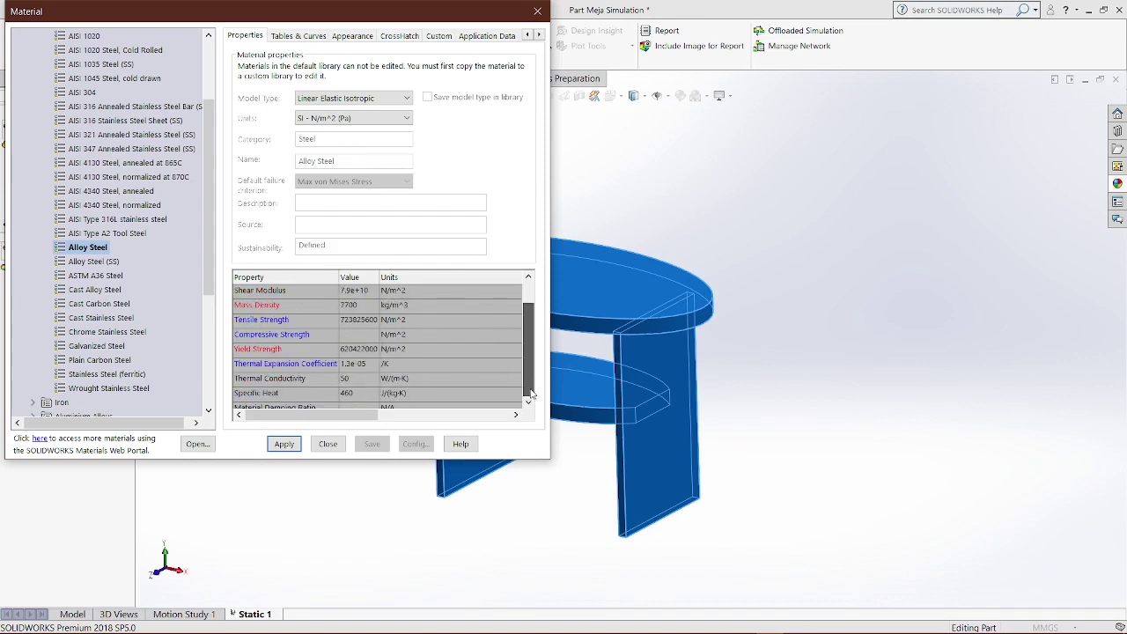
Apply Alloy Steel to the table part and close the material library
{"action": "left_click", "coordinate": [100, 247]}
{"action": "left_click", "coordinate": [283, 445]}
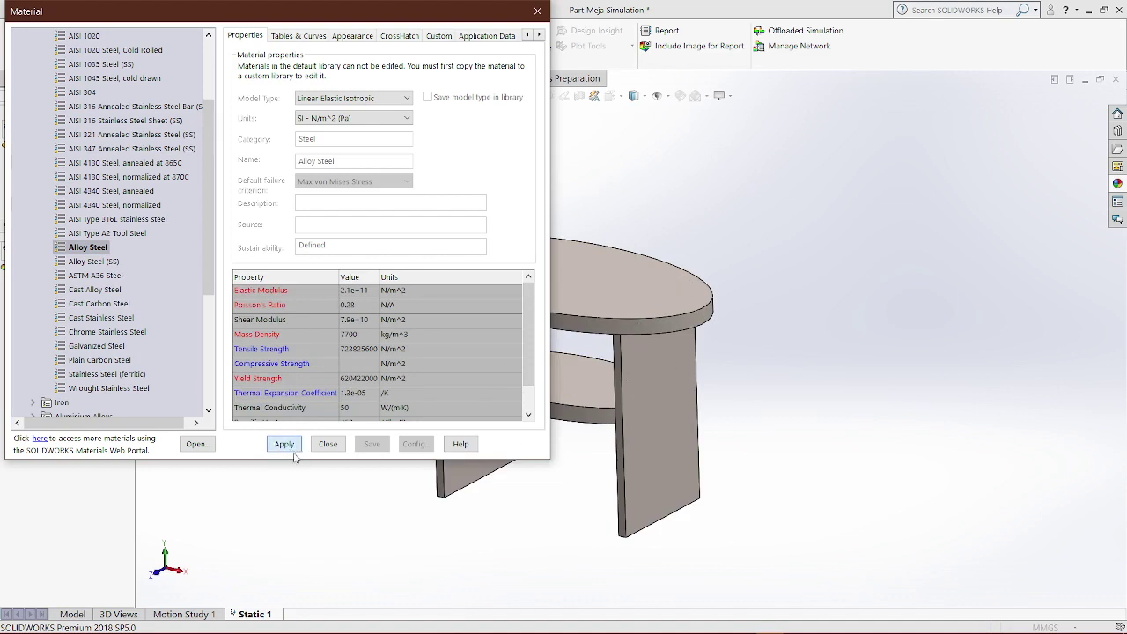
{"action": "left_click", "coordinate": [537, 13]}
{"action": "middle_click_drag", "start_coordinate": [754, 434], "coordinate": [780, 420]}
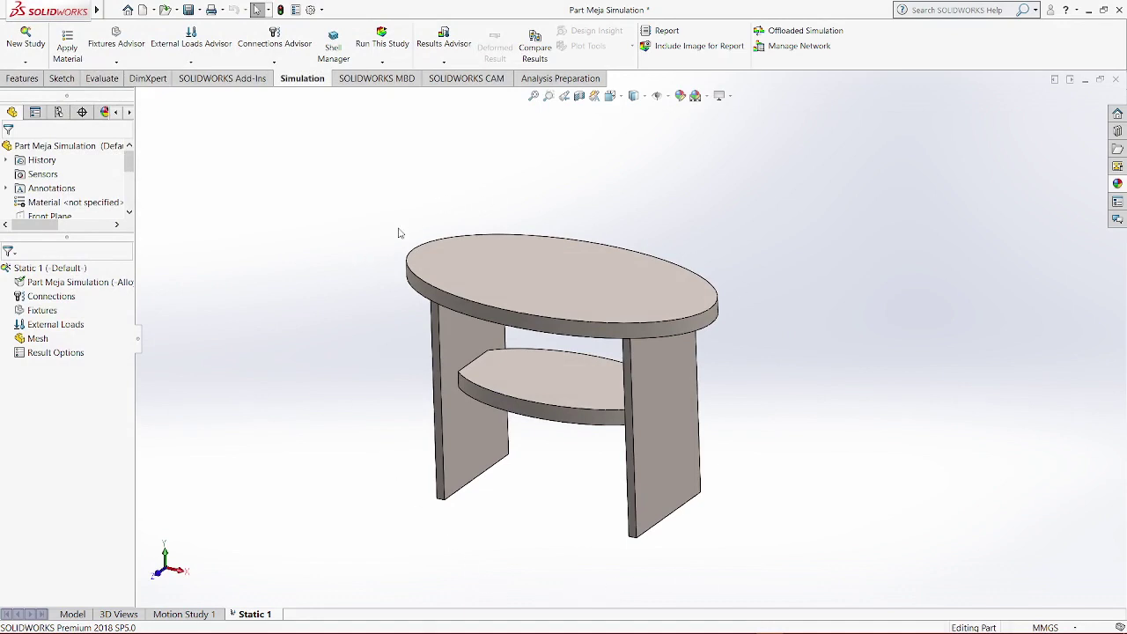
{"action": "right_click", "coordinate": [38, 300]}
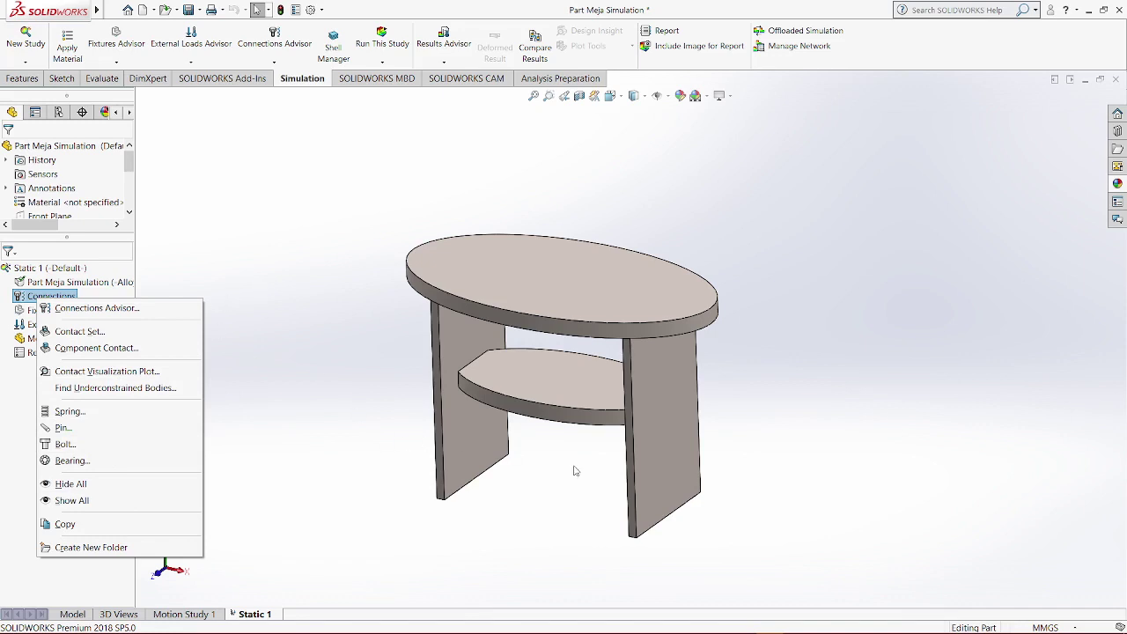
{"action": "left_click", "coordinate": [325, 400]}
{"action": "mouse_move", "coordinate": [326, 405]}
{"action": "middle_mouse_down"}
{"action": "mouse_move", "coordinate": [335, 257]}
{"action": "mouse_move", "coordinate": [355, 264]}
{"action": "mouse_move", "coordinate": [330, 271]}
{"action": "mouse_move", "coordinate": [340, 326]}
{"action": "mouse_move", "coordinate": [328, 405]}
{"action": "mouse_move", "coordinate": [312, 385]}
{"action": "mouse_move", "coordinate": [317, 367]}
{"action": "mouse_move", "coordinate": [322, 396]}
{"action": "middle_mouse_up"}
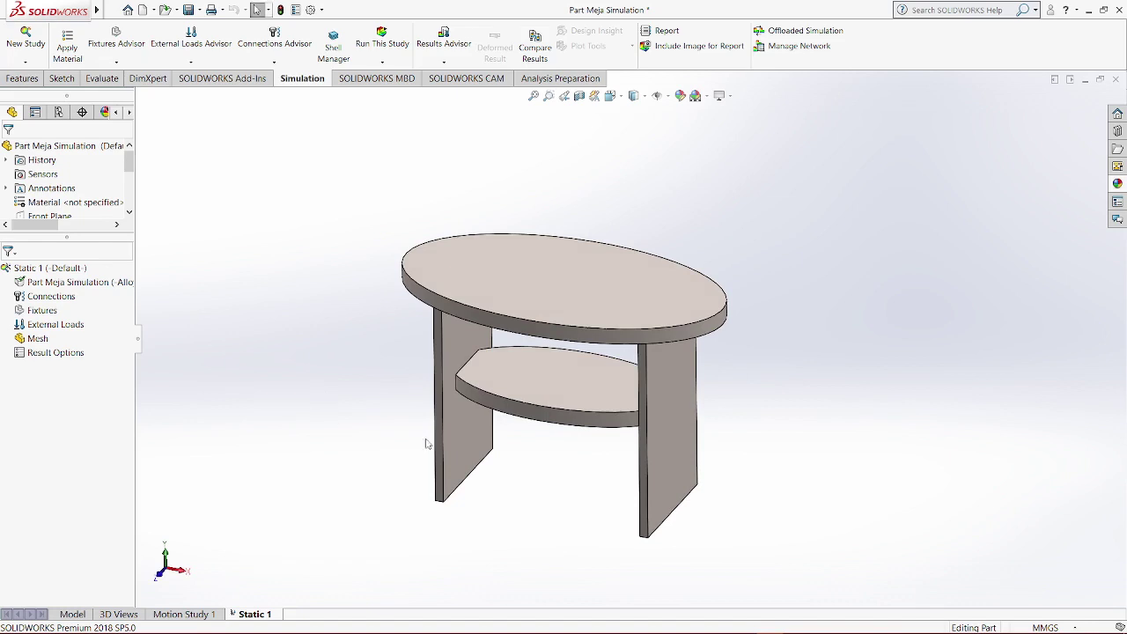
Apply a Fixed Geometry fixture to the bottom faces of both table legs
{"action": "left_click", "coordinate": [32, 314]}
{"action": "right_click", "coordinate": [32, 314]}
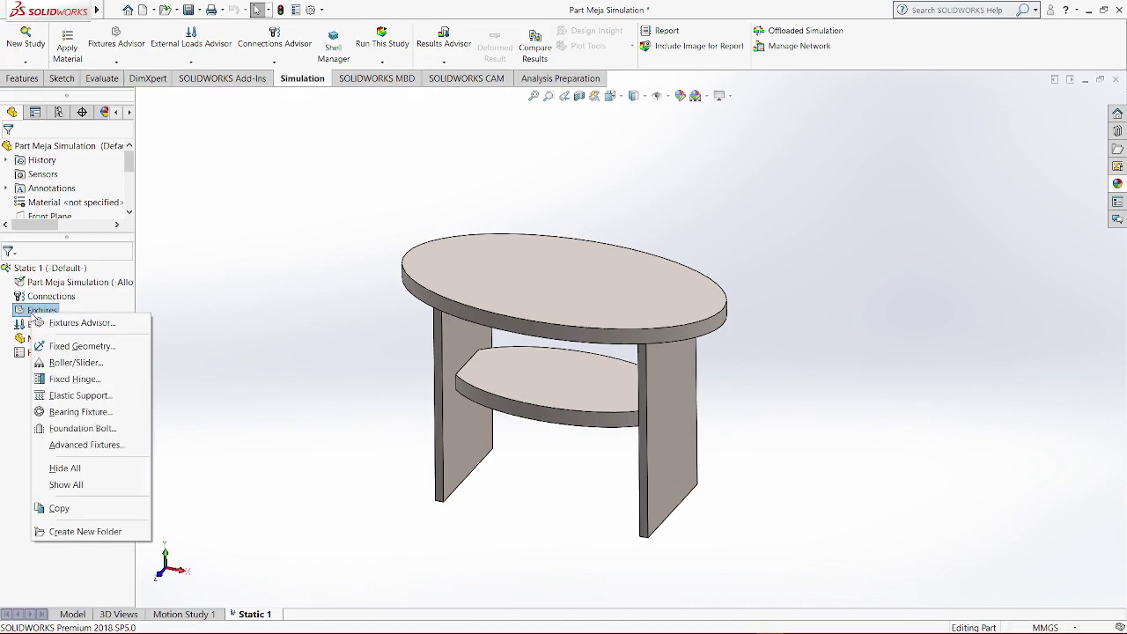
{"action": "left_click", "coordinate": [116, 349]}
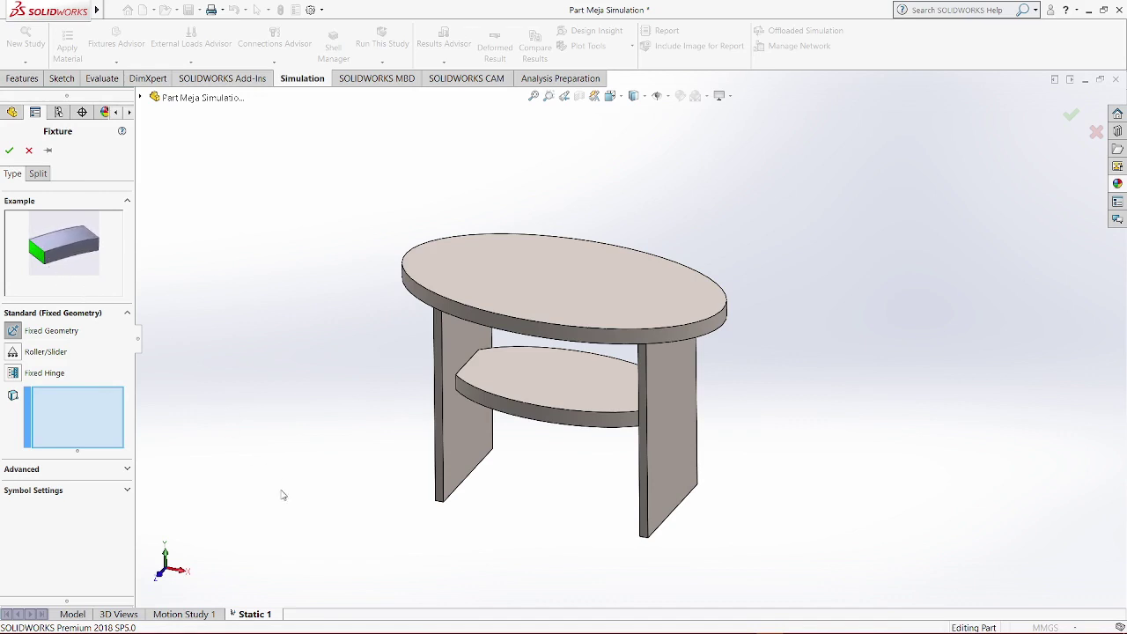
{"action": "middle_click_drag", "start_coordinate": [459, 555], "coordinate": [432, 377]}
{"action": "left_click", "coordinate": [482, 532]}
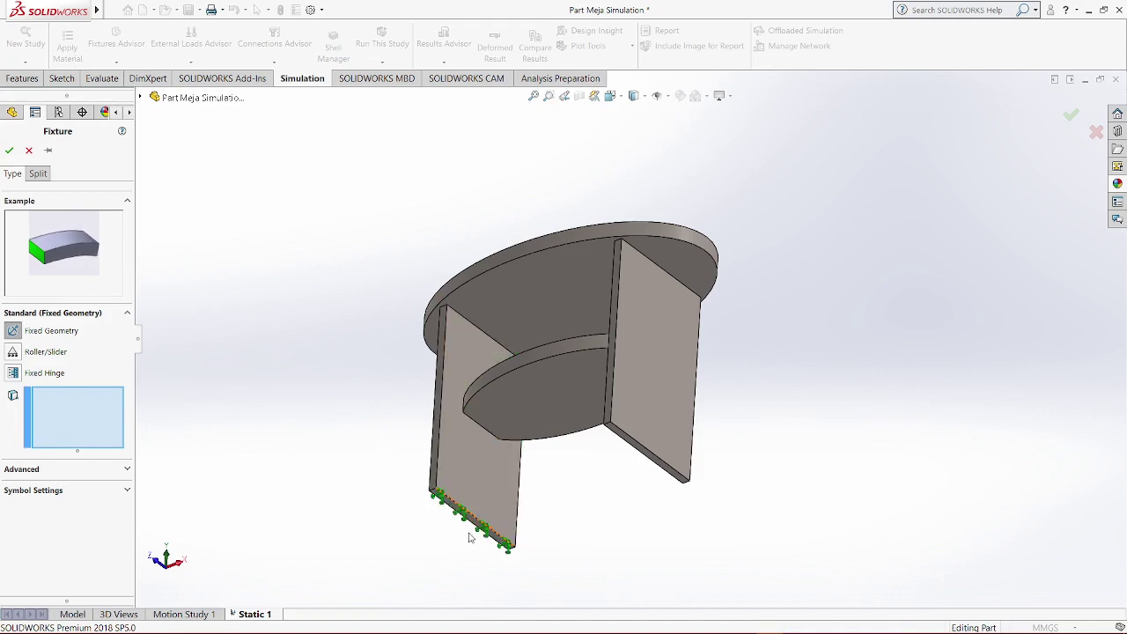
{"action": "middle_click_drag", "start_coordinate": [555, 528], "coordinate": [595, 542]}
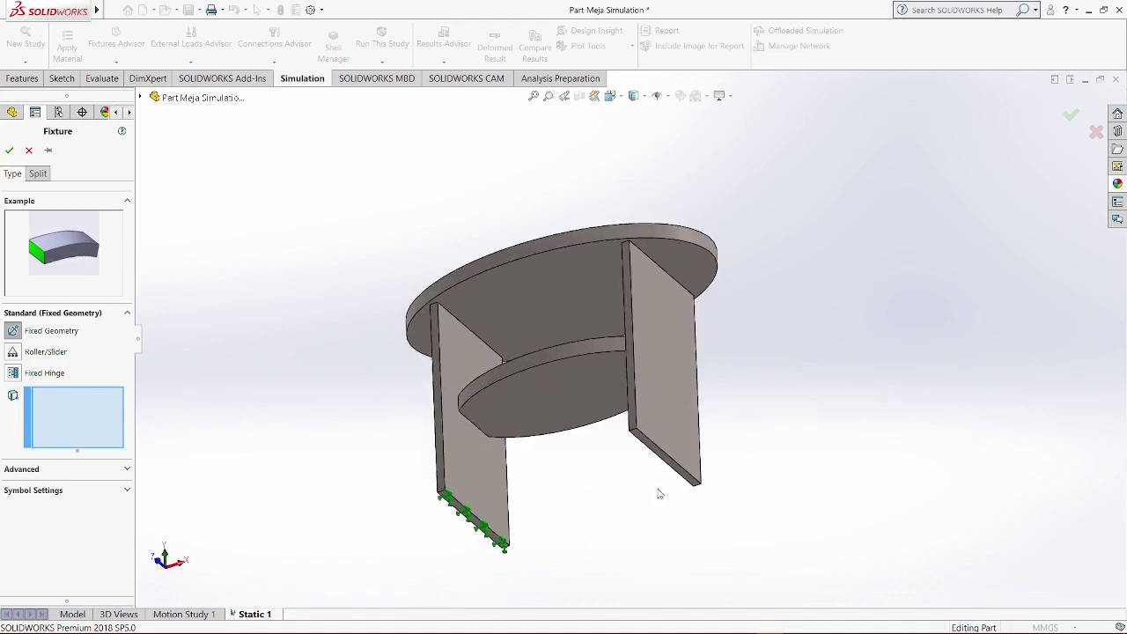
{"action": "scroll", "coordinate": [519, 526], "scroll_direction": "down", "scroll_amount": 2}
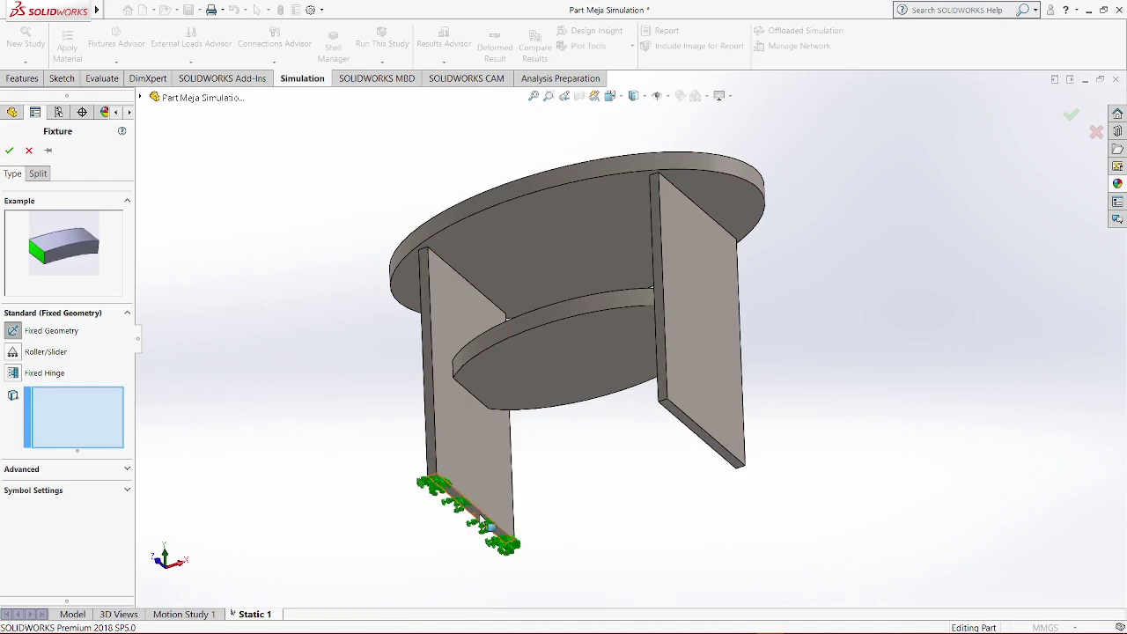
{"action": "left_click", "coordinate": [483, 527]}
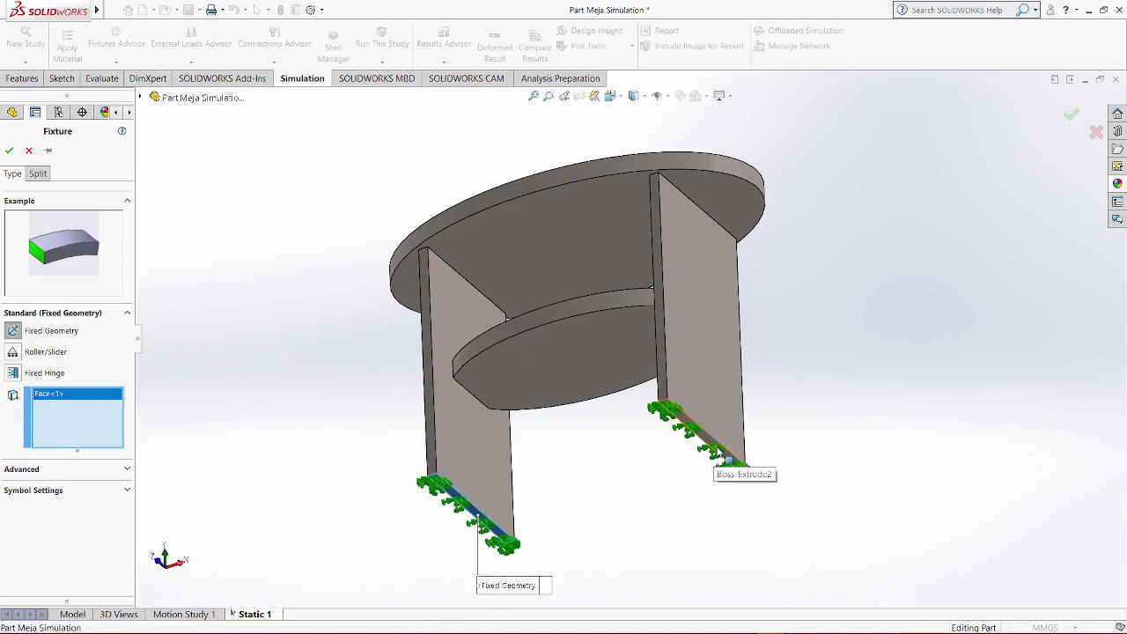
{"action": "left_click", "coordinate": [720, 454]}
{"action": "middle_click_drag", "start_coordinate": [351, 368], "coordinate": [329, 499]}
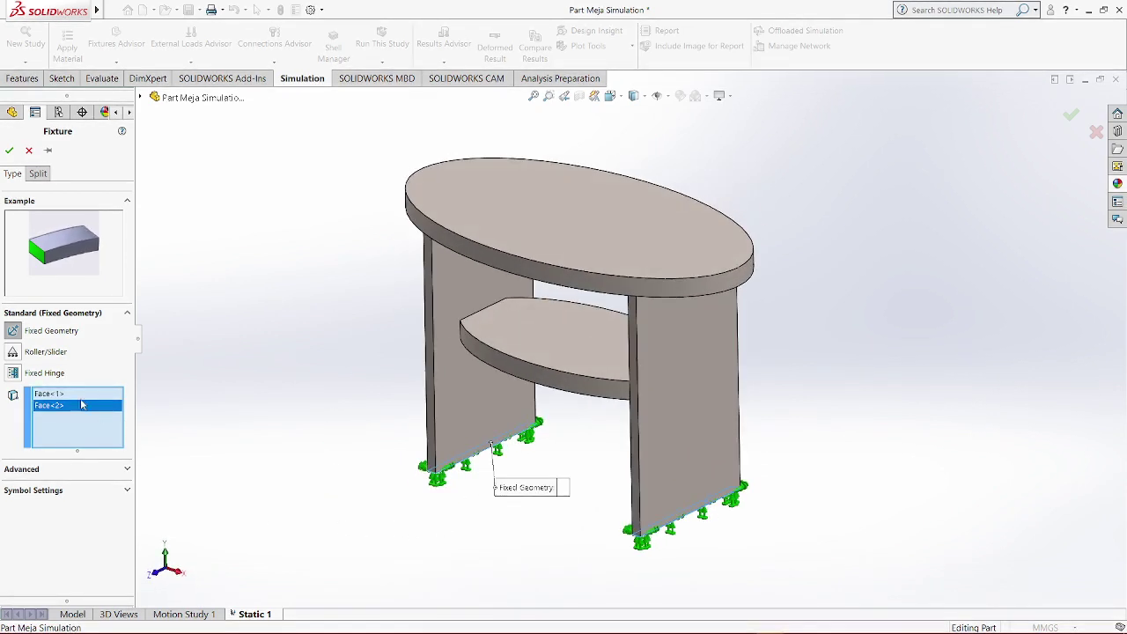
{"action": "left_click", "coordinate": [9, 151]}
Apply a normal force of 5 N per item to the upper face of the oval tabletop
{"action": "middle_click_drag", "start_coordinate": [830, 501], "coordinate": [875, 522]}
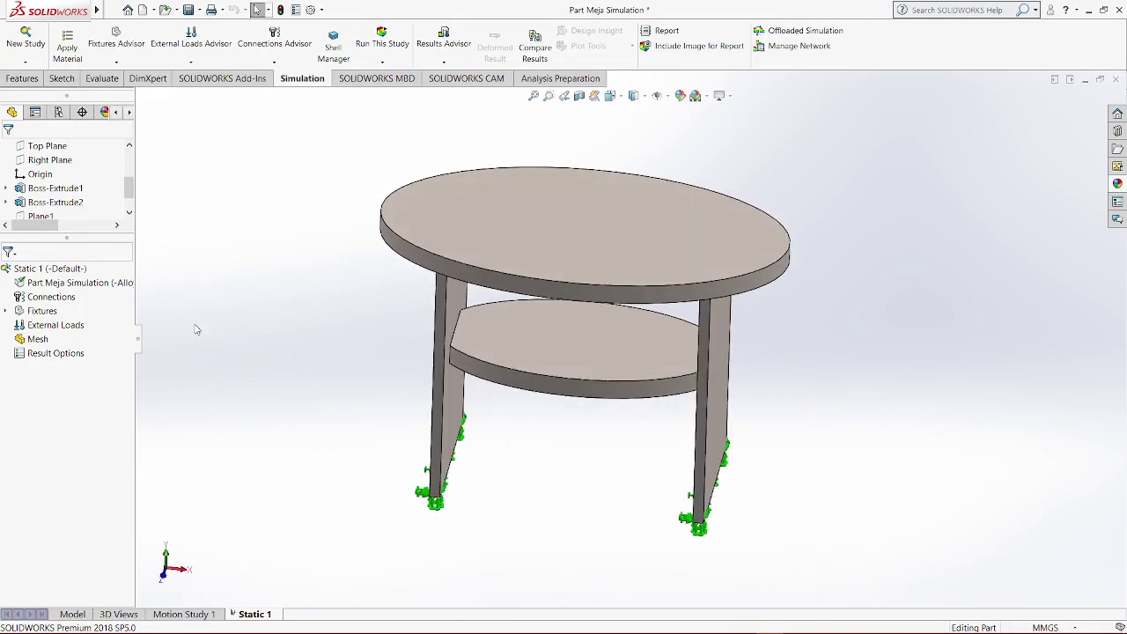
{"action": "right_click", "coordinate": [30, 331]}
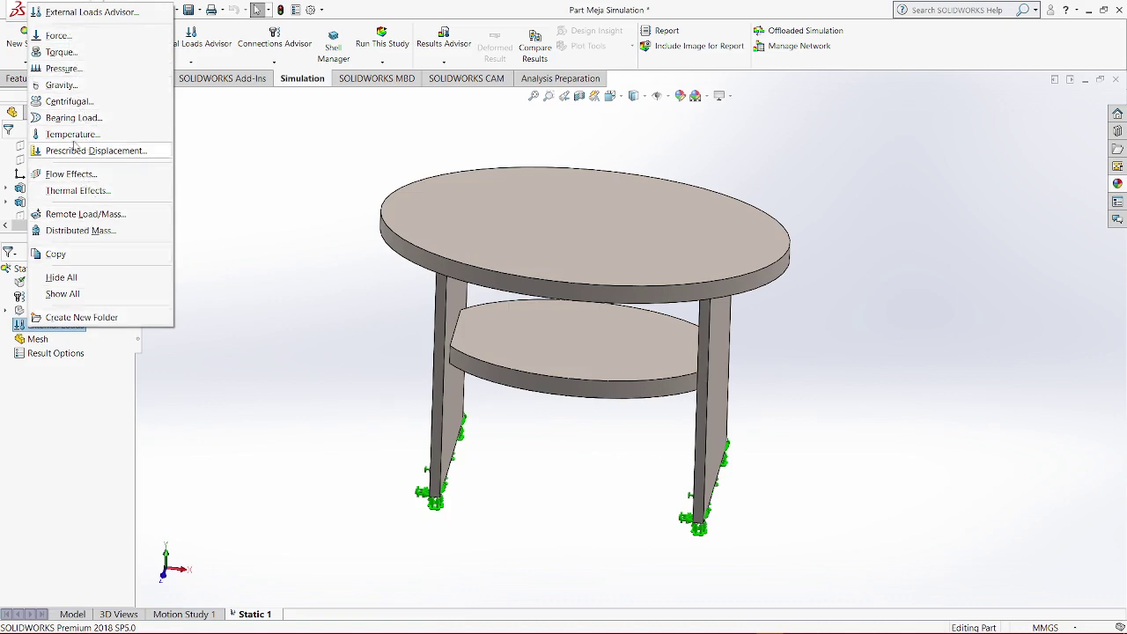
{"action": "left_click", "coordinate": [95, 39]}
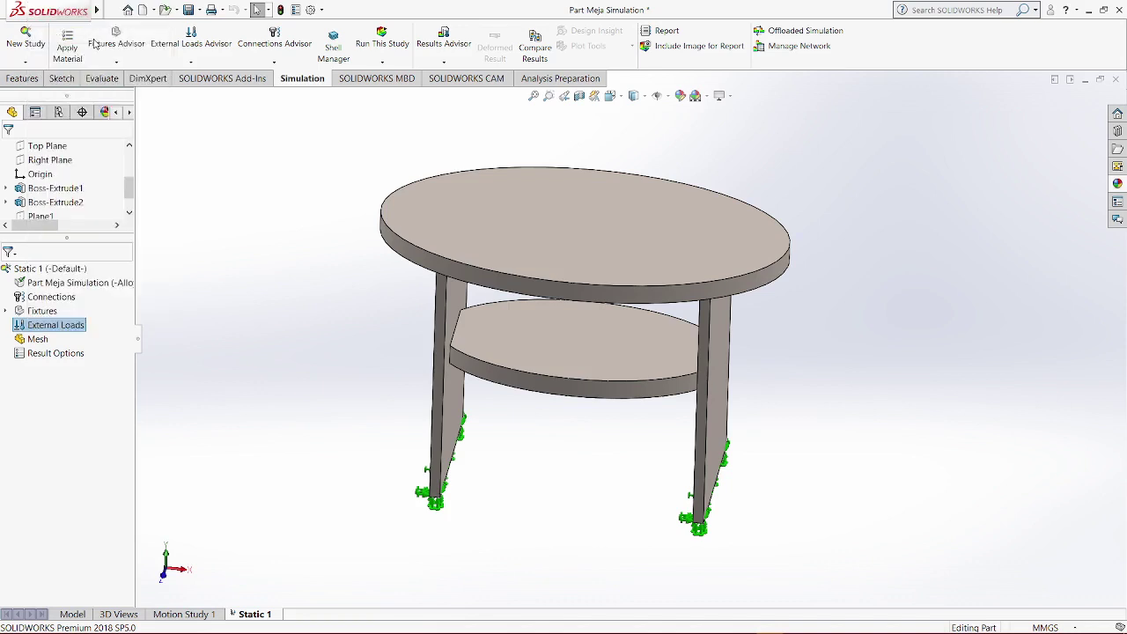
{"action": "middle_click_drag", "start_coordinate": [898, 387], "coordinate": [893, 392]}
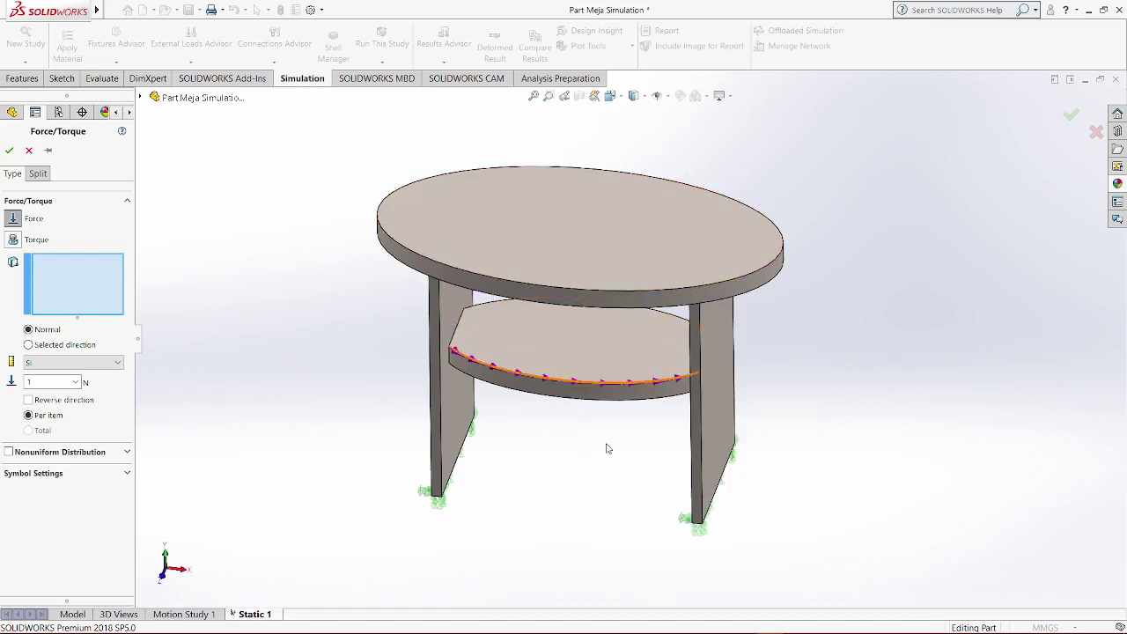
{"action": "mouse_move", "coordinate": [596, 473]}
{"action": "middle_mouse_down"}
{"action": "mouse_move", "coordinate": [572, 439]}
{"action": "mouse_move", "coordinate": [576, 463]}
{"action": "middle_mouse_up"}
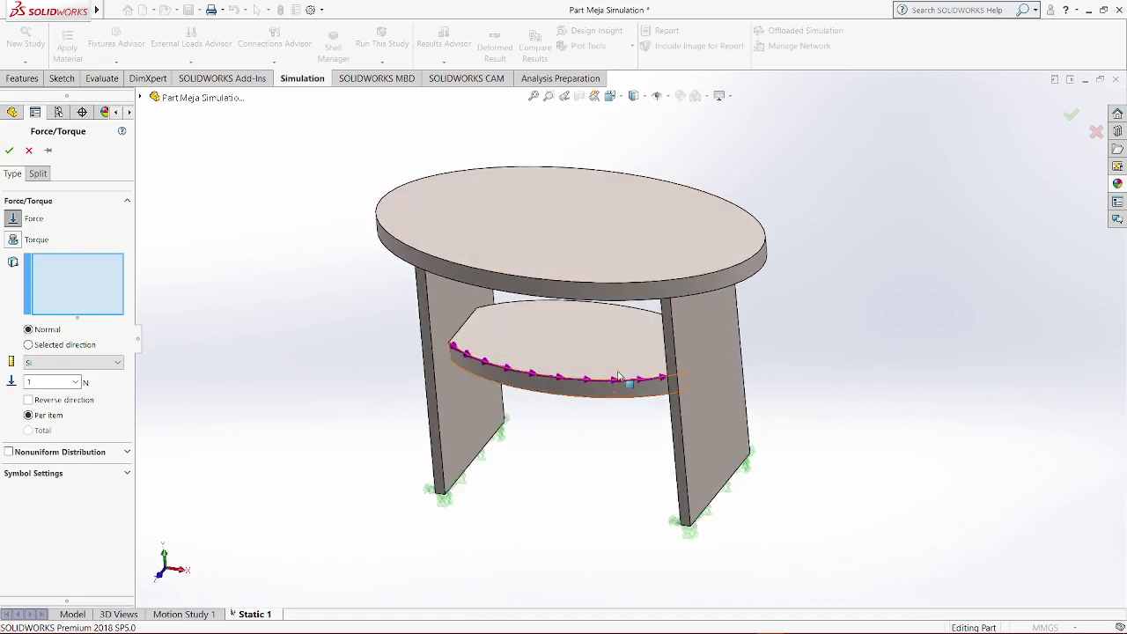
{"action": "middle_click_drag", "start_coordinate": [879, 409], "coordinate": [882, 420]}
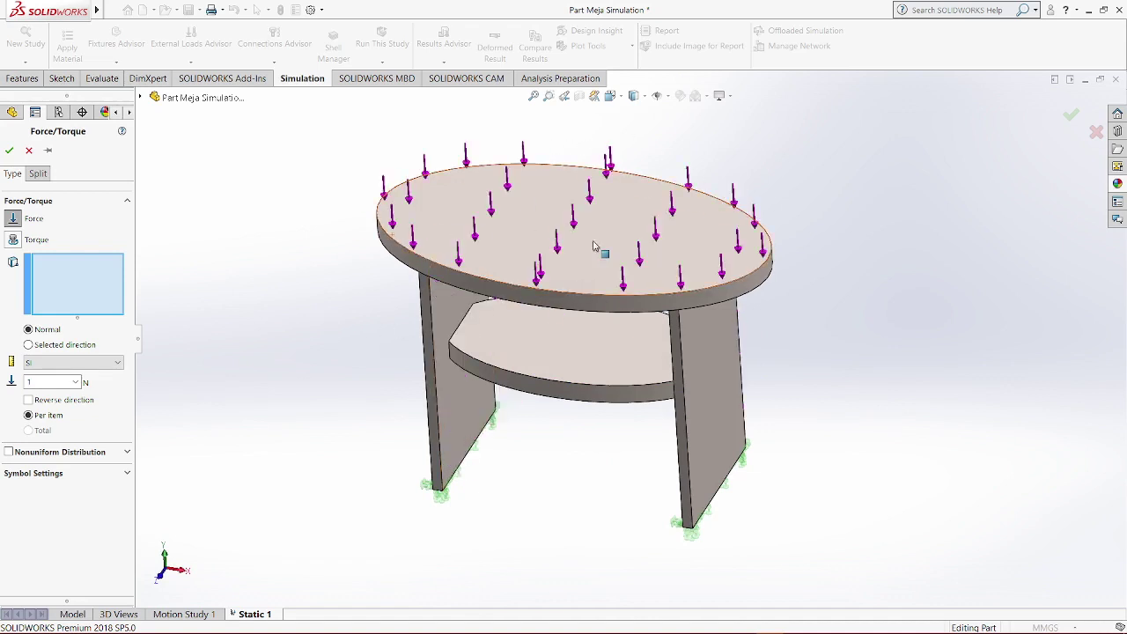
{"action": "mouse_move", "coordinate": [904, 386]}
{"action": "middle_mouse_down"}
{"action": "mouse_move", "coordinate": [898, 379]}
{"action": "mouse_move", "coordinate": [891, 403]}
{"action": "middle_mouse_up"}
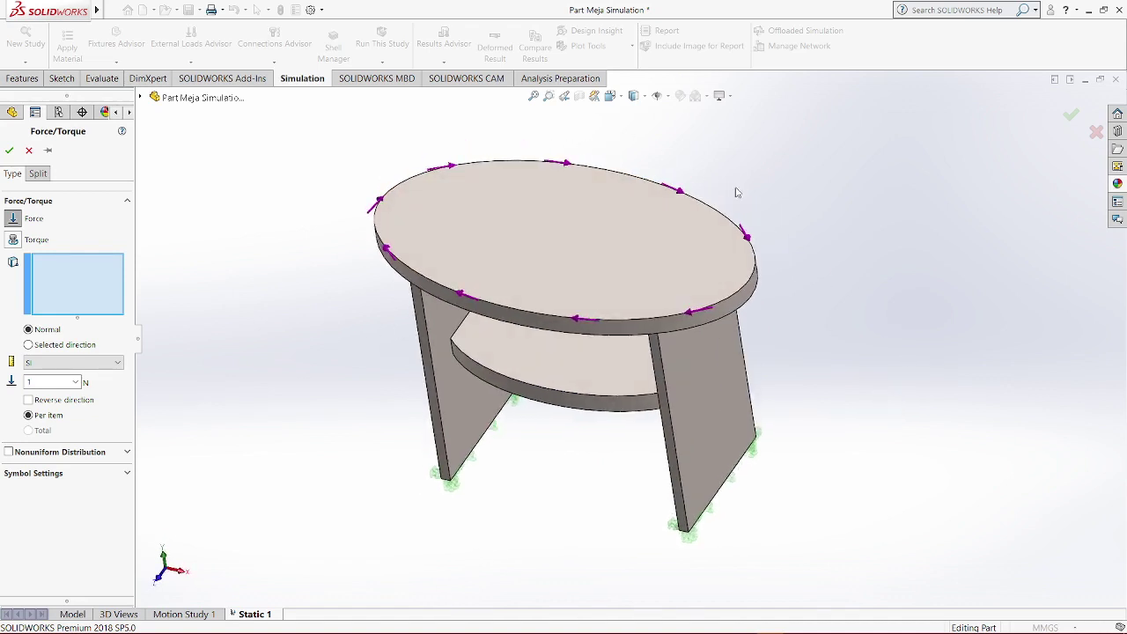
{"action": "left_click", "coordinate": [531, 231]}
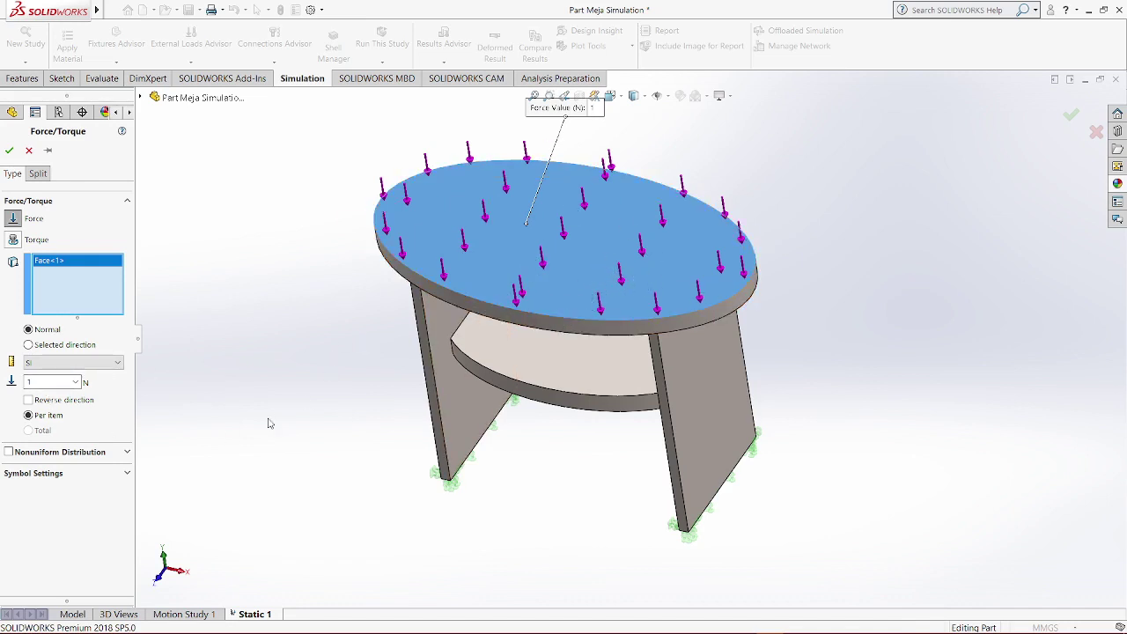
{"action": "double_click", "coordinate": [49, 382]}
{"action": "type", "text": "1"}
{"action": "left_click", "coordinate": [8, 151]}
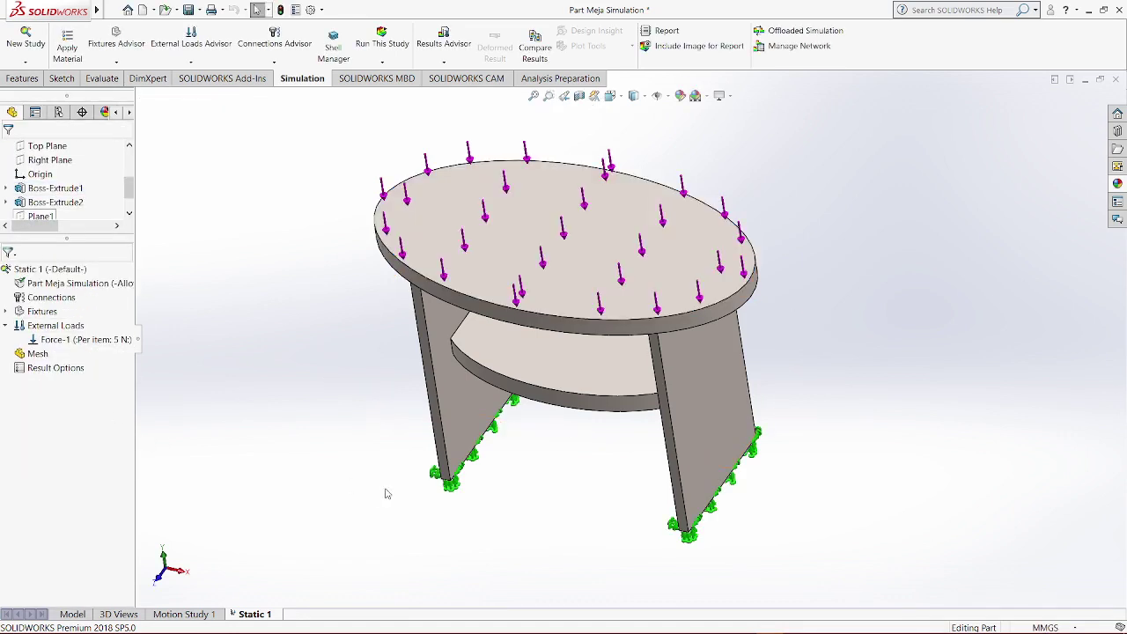
Check the fixtures and load on the table and run the static study
{"action": "middle_click_drag", "start_coordinate": [911, 235], "coordinate": [918, 181]}
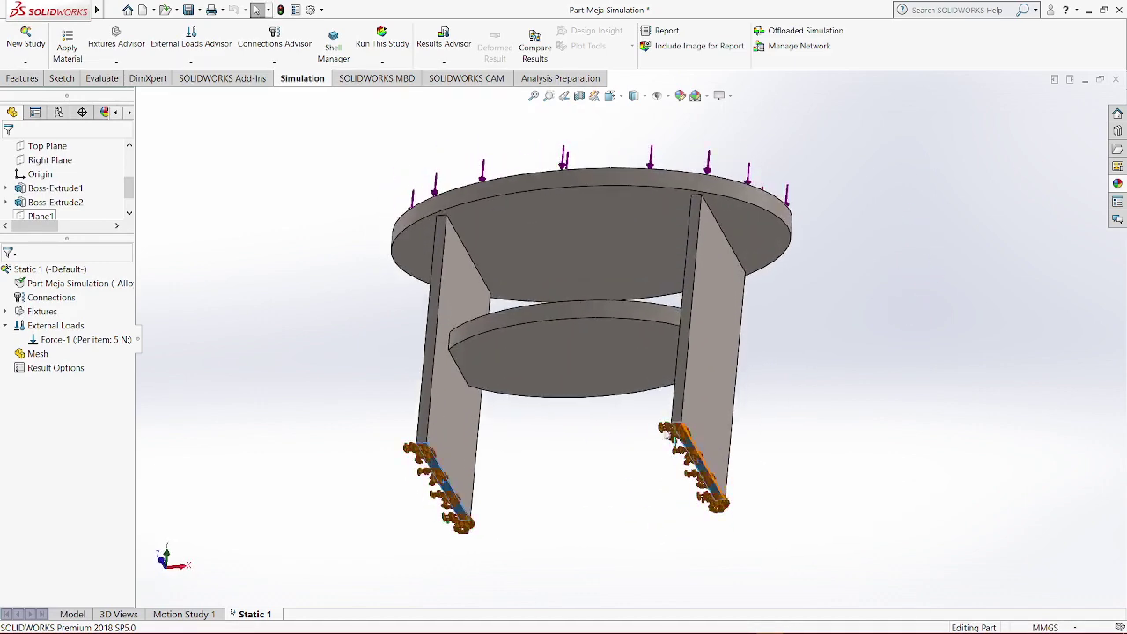
{"action": "middle_click_drag", "start_coordinate": [917, 258], "coordinate": [867, 432]}
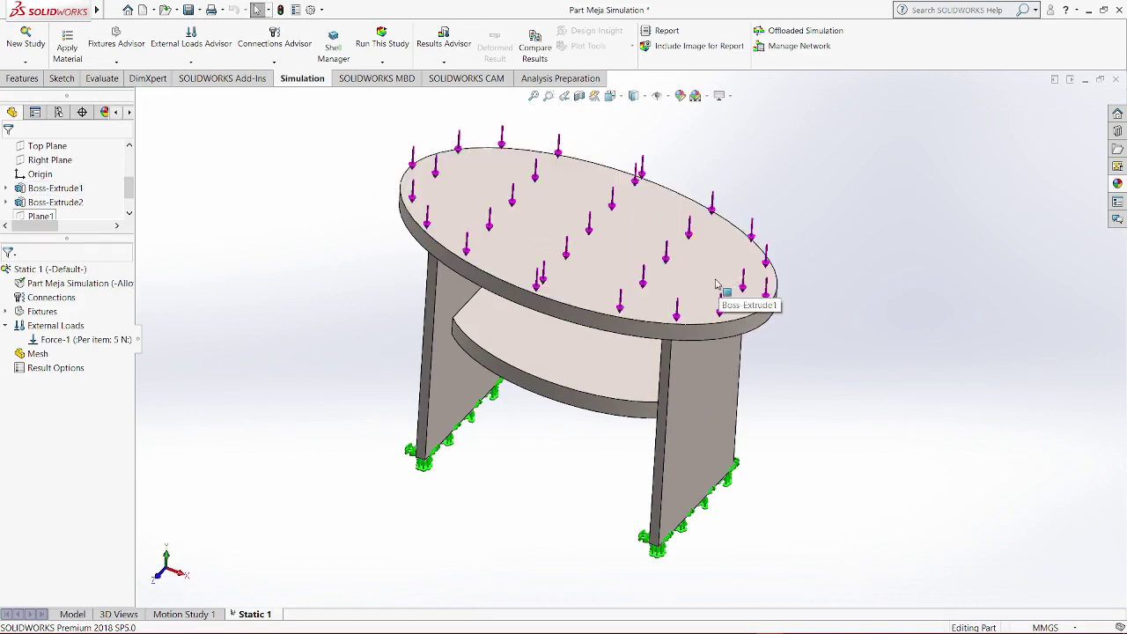
{"action": "mouse_move", "coordinate": [750, 196]}
{"action": "middle_mouse_down"}
{"action": "mouse_move", "coordinate": [728, 169]}
{"action": "mouse_move", "coordinate": [741, 150]}
{"action": "mouse_move", "coordinate": [762, 185]}
{"action": "mouse_move", "coordinate": [755, 193]}
{"action": "middle_mouse_up"}
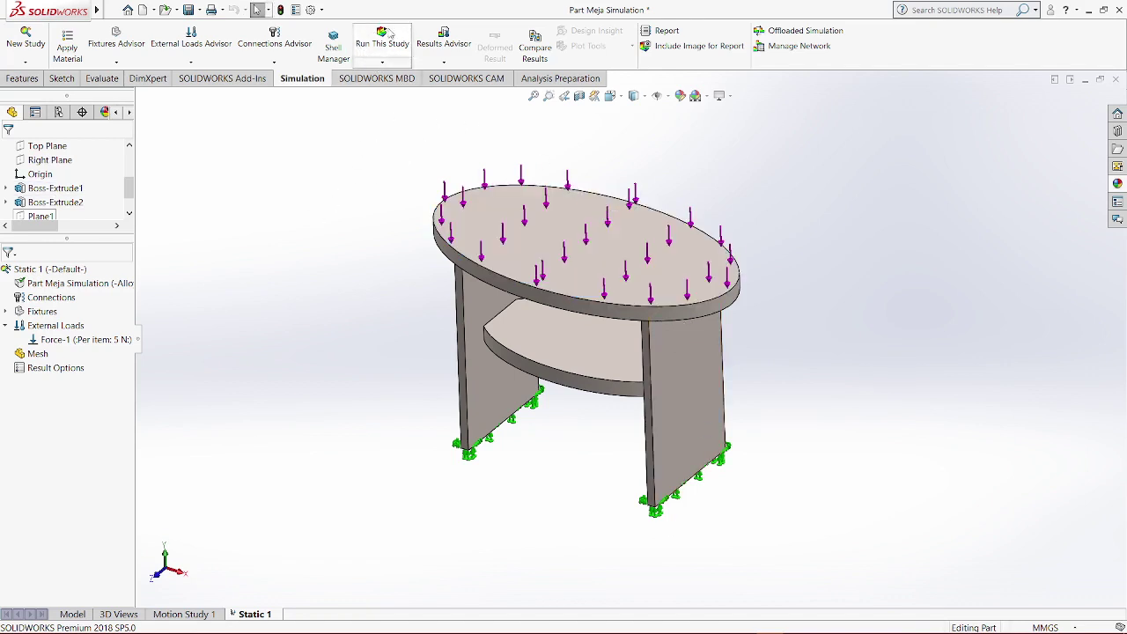
{"action": "scroll", "coordinate": [584, 174], "scroll_direction": "up", "scroll_amount": 1}
{"action": "scroll", "coordinate": [593, 184], "scroll_direction": "down", "scroll_amount": 1}
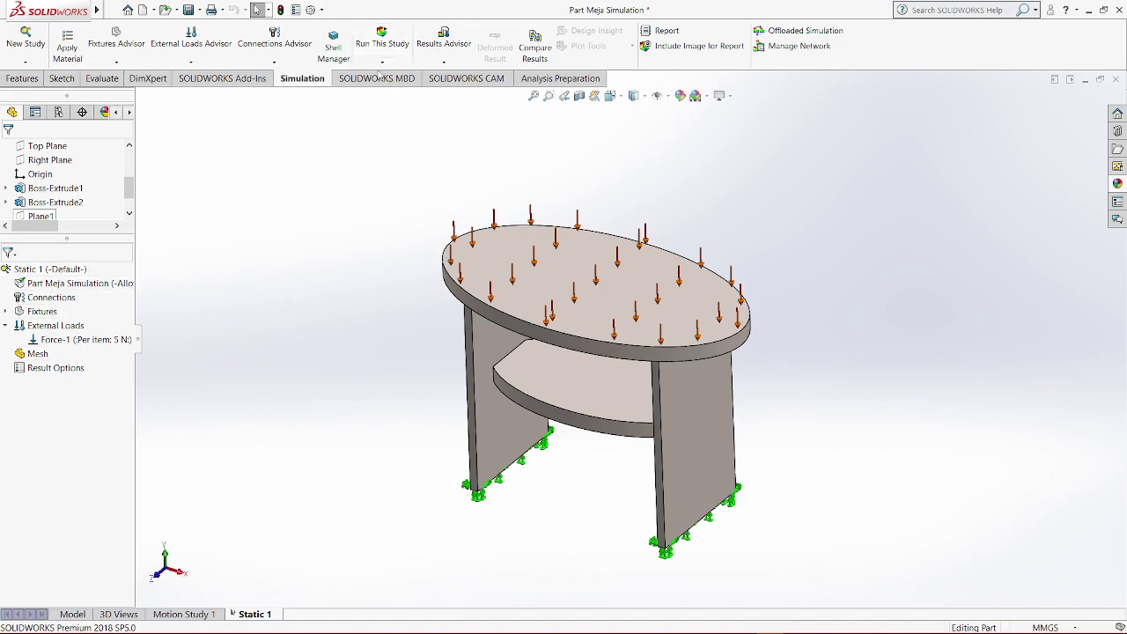
{"action": "left_click", "coordinate": [379, 44]}
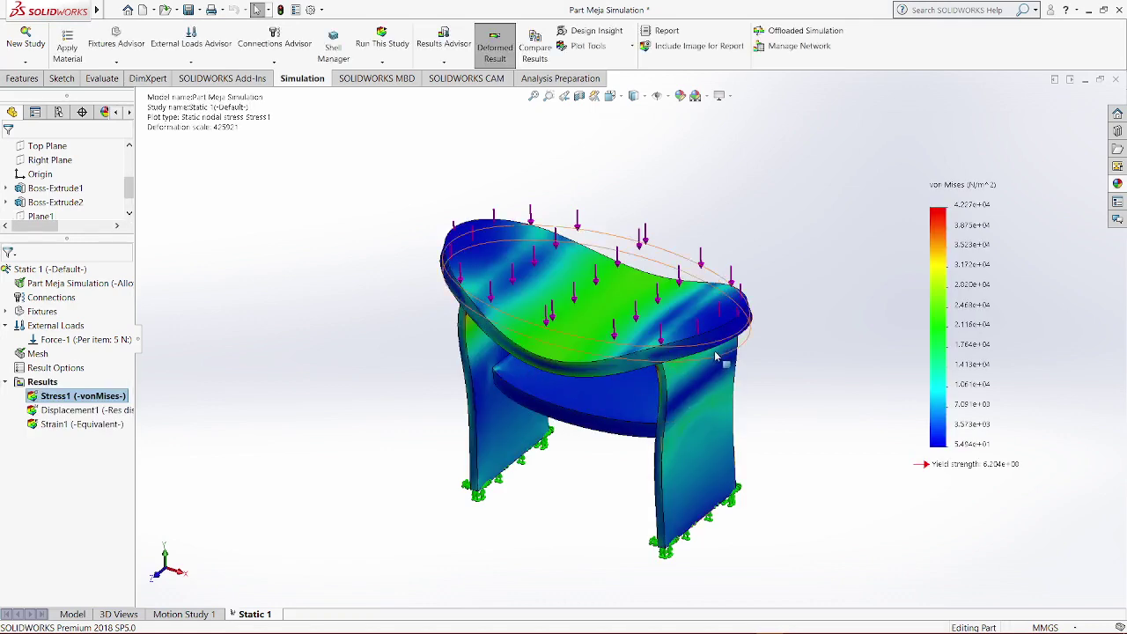
Examine the von Mises stress plot around the tabletop and the upper ends of the legs against the colour legend
{"action": "key", "text": "ctrl+1"}
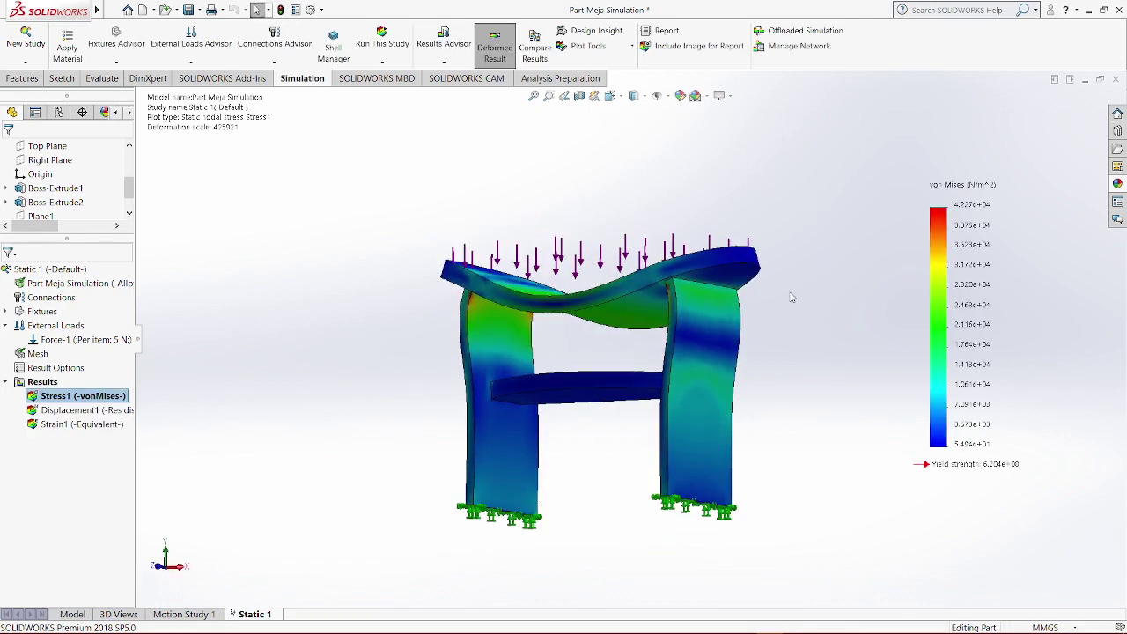
{"action": "middle_click_drag", "start_coordinate": [778, 427], "coordinate": [764, 478]}
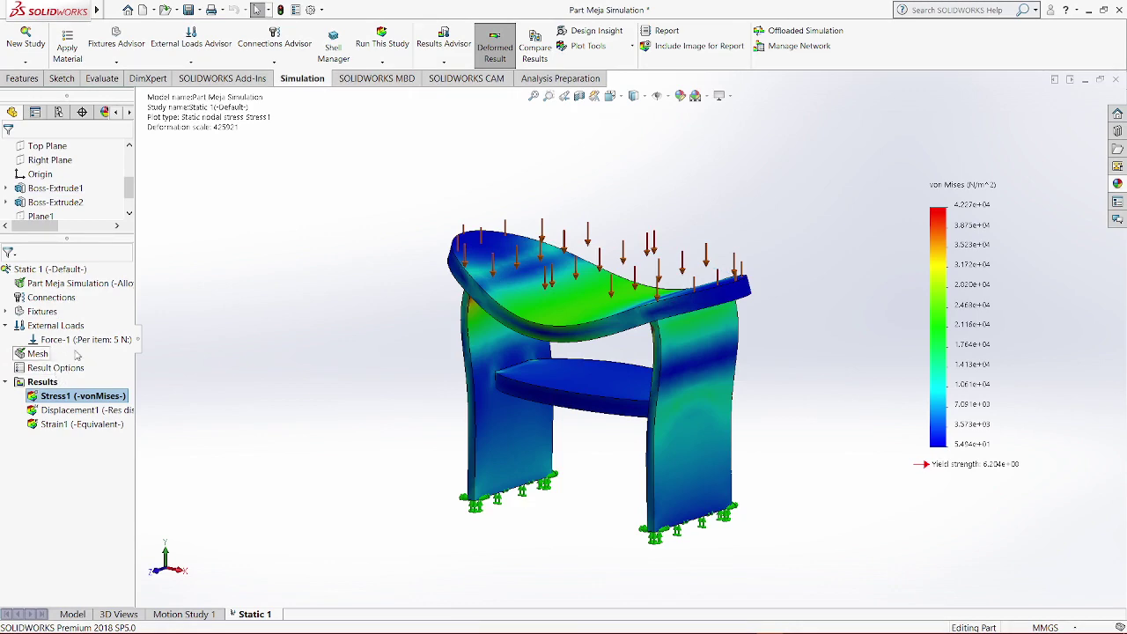
{"action": "middle_click_drag", "start_coordinate": [796, 149], "coordinate": [808, 130]}
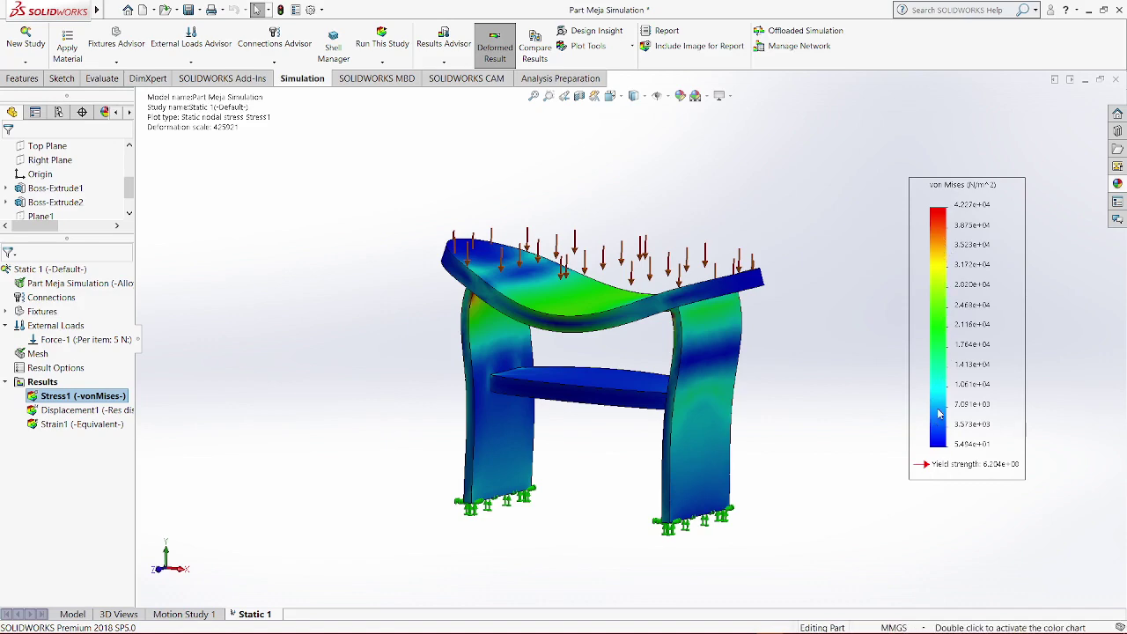
{"action": "middle_click_drag", "start_coordinate": [616, 247], "coordinate": [762, 244]}
{"action": "scroll", "coordinate": [483, 317], "scroll_direction": "down", "scroll_amount": 5}
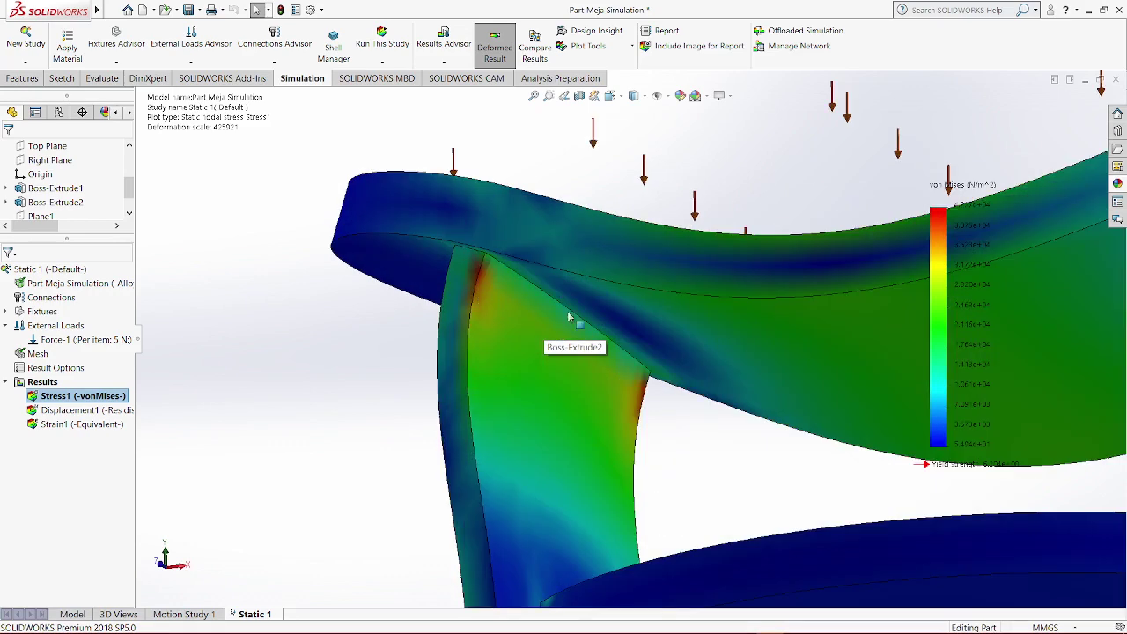
{"action": "scroll", "coordinate": [508, 304], "scroll_direction": "up", "scroll_amount": 4}
{"action": "scroll", "coordinate": [968, 352], "scroll_direction": "down", "scroll_amount": 2}
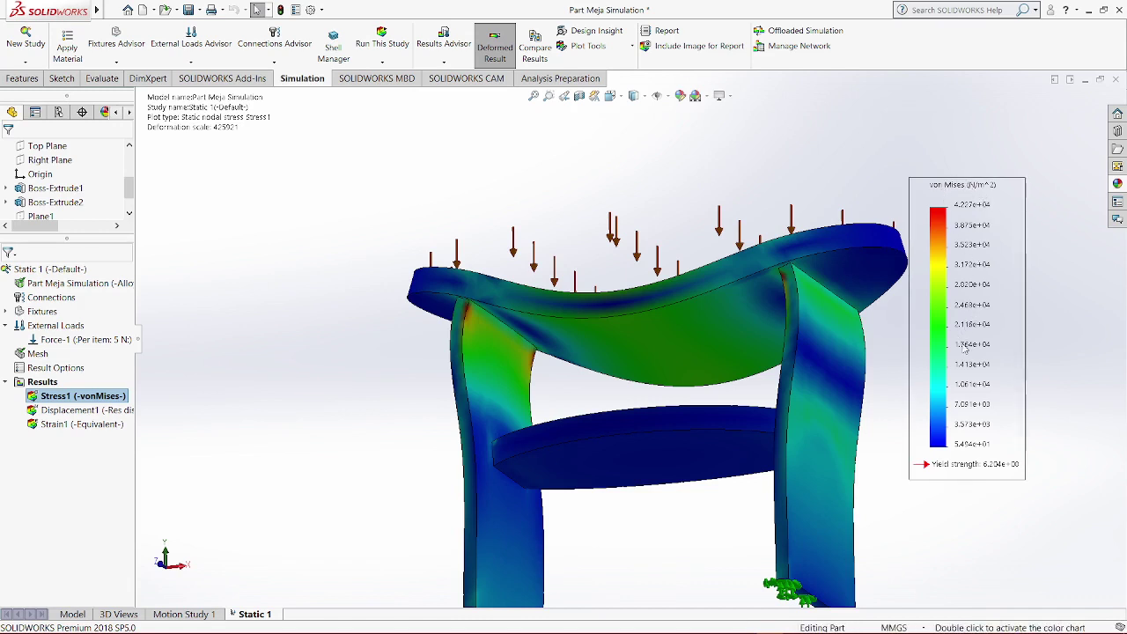
{"action": "key", "text": "f"}
{"action": "middle_click_drag", "start_coordinate": [853, 377], "coordinate": [836, 443]}
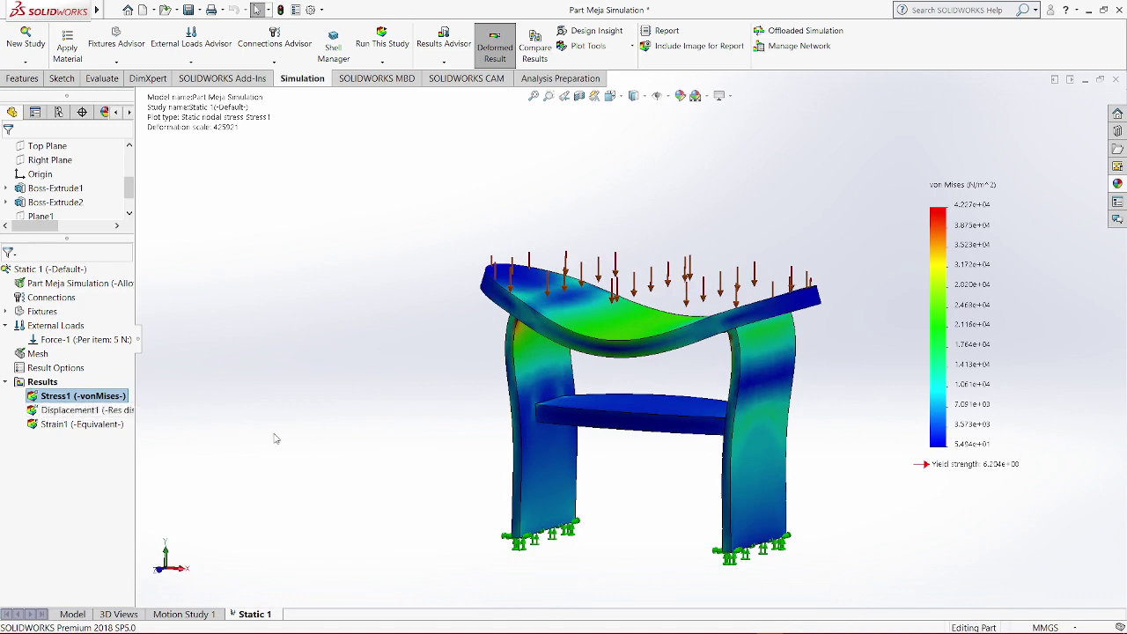
Show the Displacement1 plot and examine the deformation of the tabletop and legs
{"action": "double_click", "coordinate": [75, 410]}
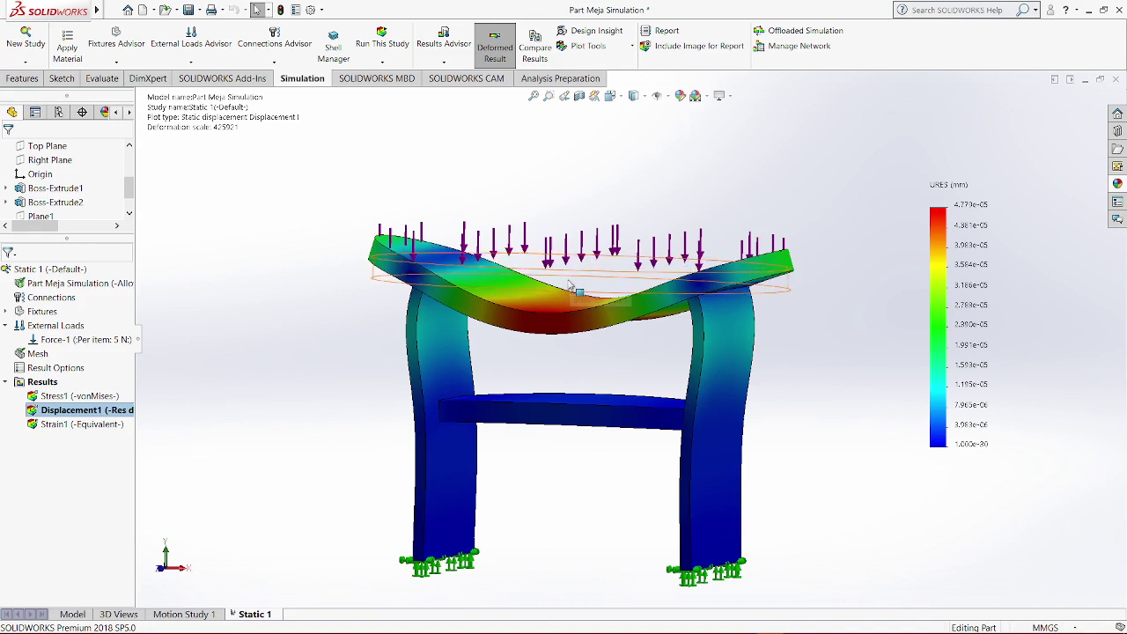
{"action": "scroll", "coordinate": [573, 280], "scroll_direction": "down", "scroll_amount": 3}
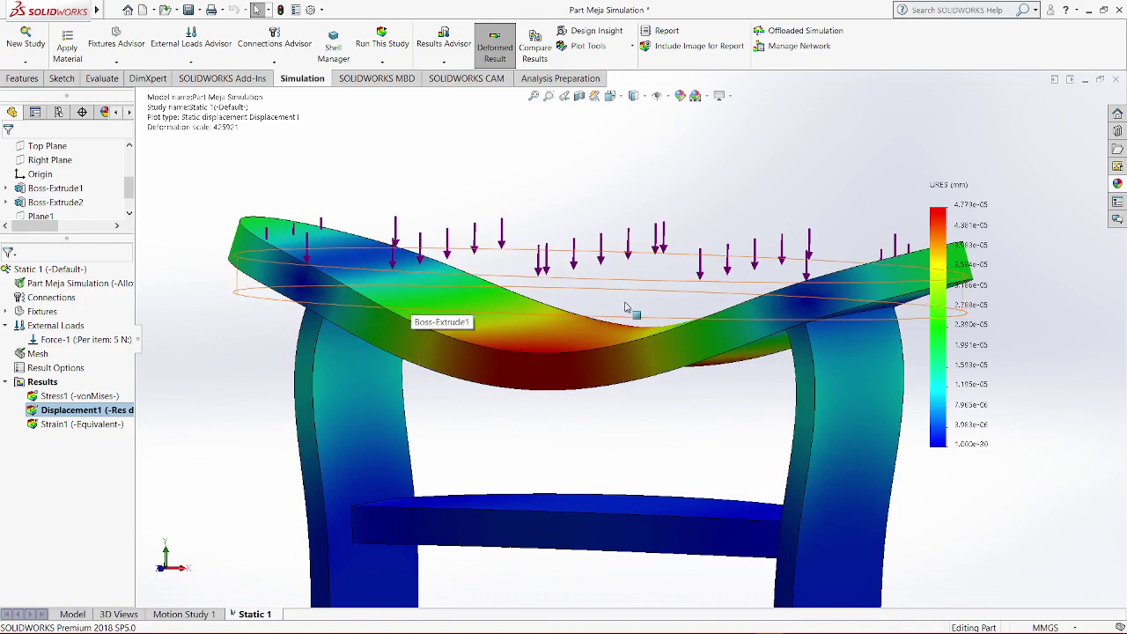
{"action": "scroll", "coordinate": [601, 306], "scroll_direction": "up", "scroll_amount": 2}
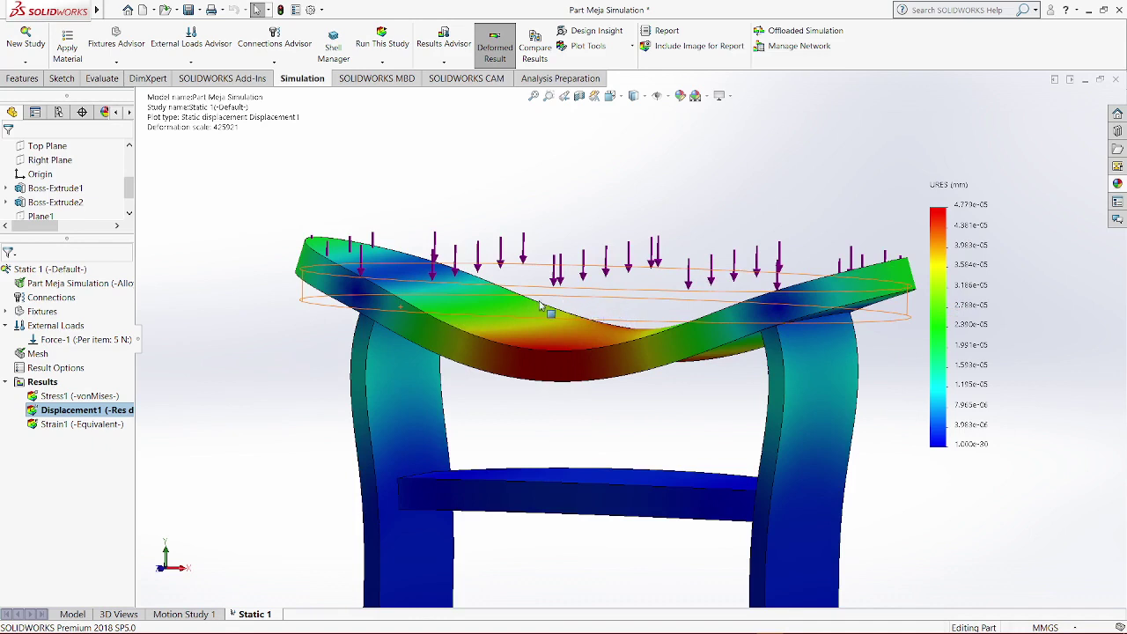
{"action": "scroll", "coordinate": [652, 359], "scroll_direction": "up", "scroll_amount": 2}
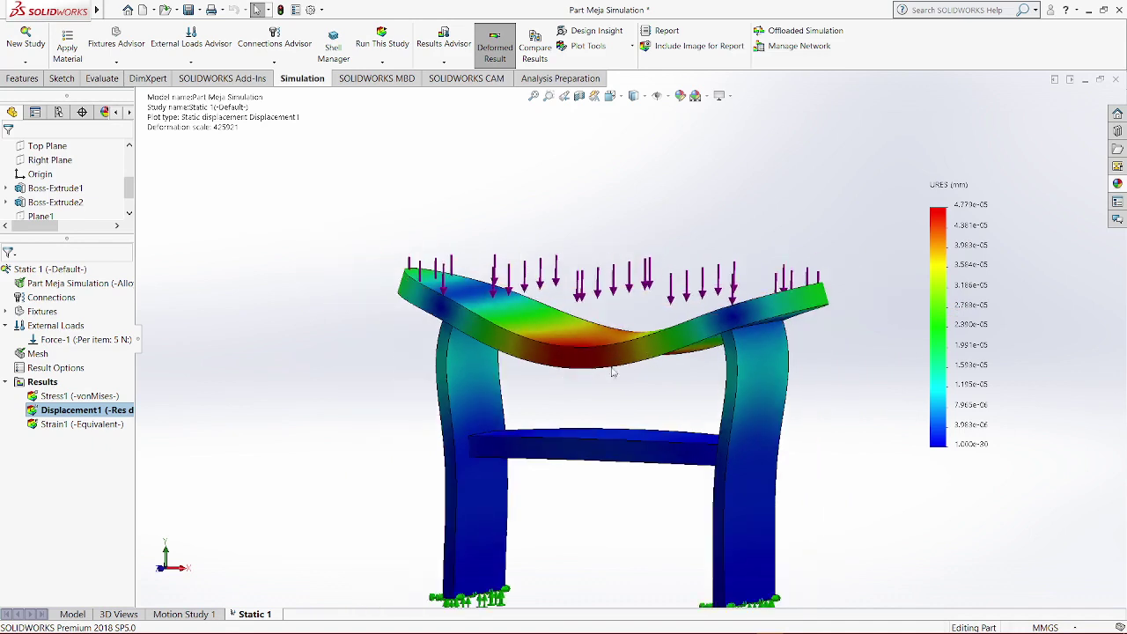
{"action": "middle_click_drag", "start_coordinate": [710, 203], "coordinate": [695, 280]}
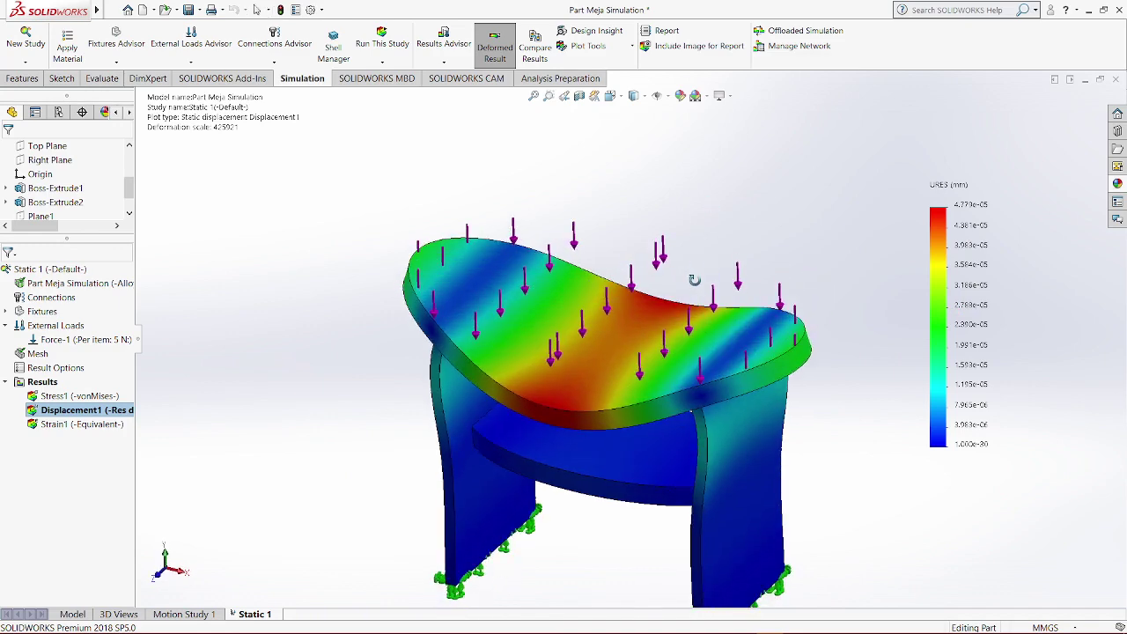
{"action": "scroll", "coordinate": [666, 317], "scroll_direction": "down", "scroll_amount": 4}
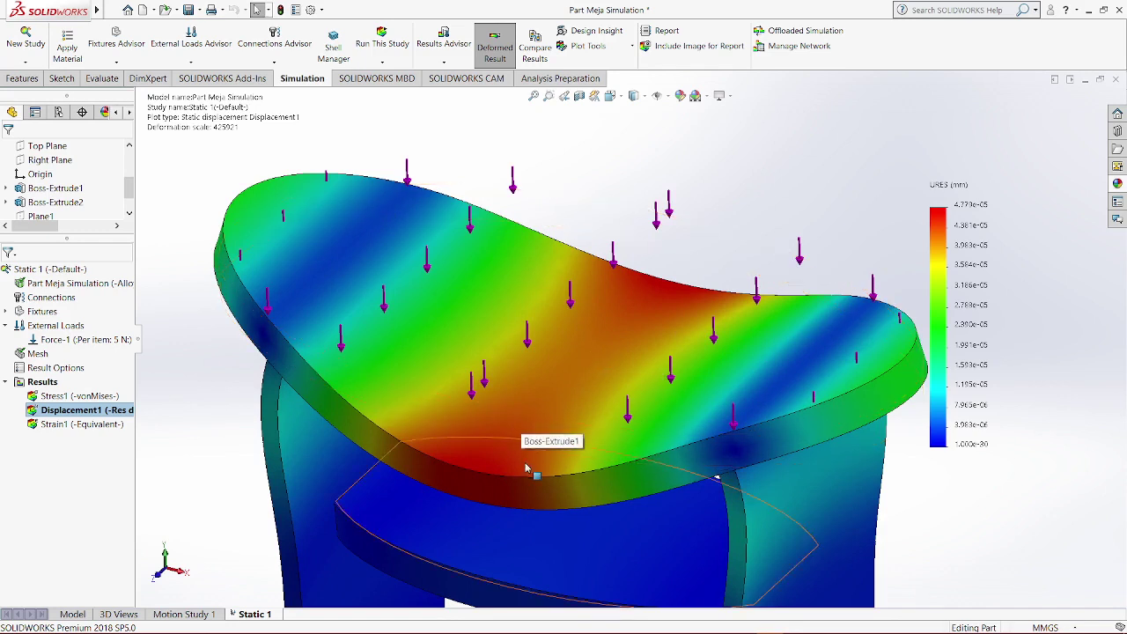
{"action": "scroll", "coordinate": [695, 361], "scroll_direction": "up", "scroll_amount": 1}
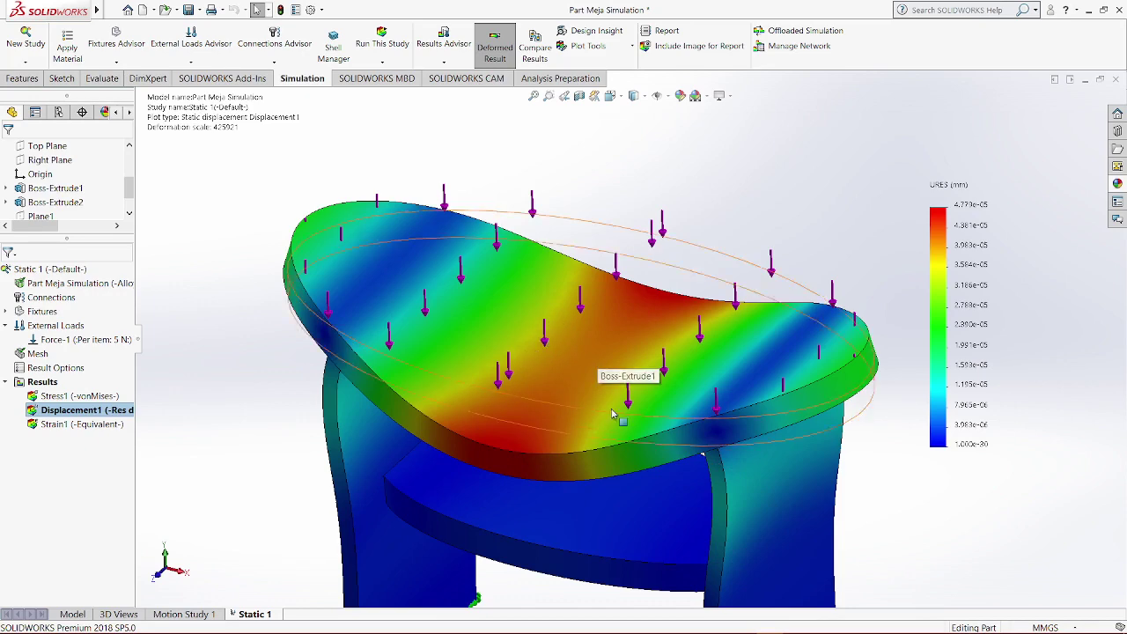
{"action": "scroll", "coordinate": [608, 475], "scroll_direction": "down", "scroll_amount": 3}
{"action": "middle_click_drag", "start_coordinate": [583, 509], "coordinate": [633, 447]}
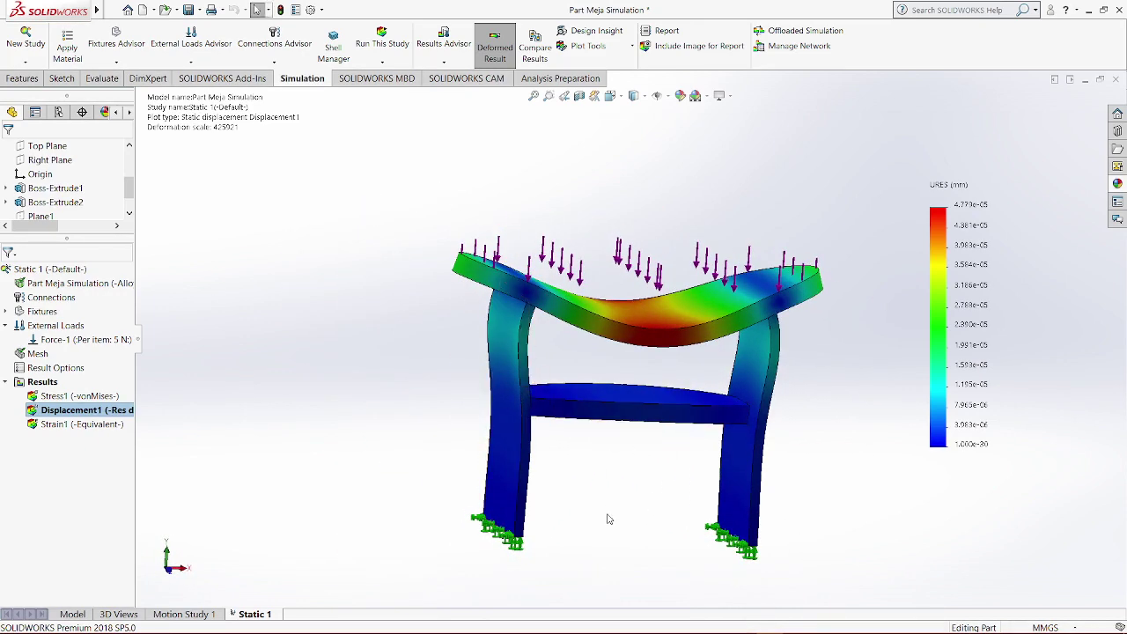
Show the Strain1 plot and examine the strain on the tabletop and the upper ends of the legs from above and below
{"action": "middle_click_drag", "start_coordinate": [607, 518], "coordinate": [558, 493]}
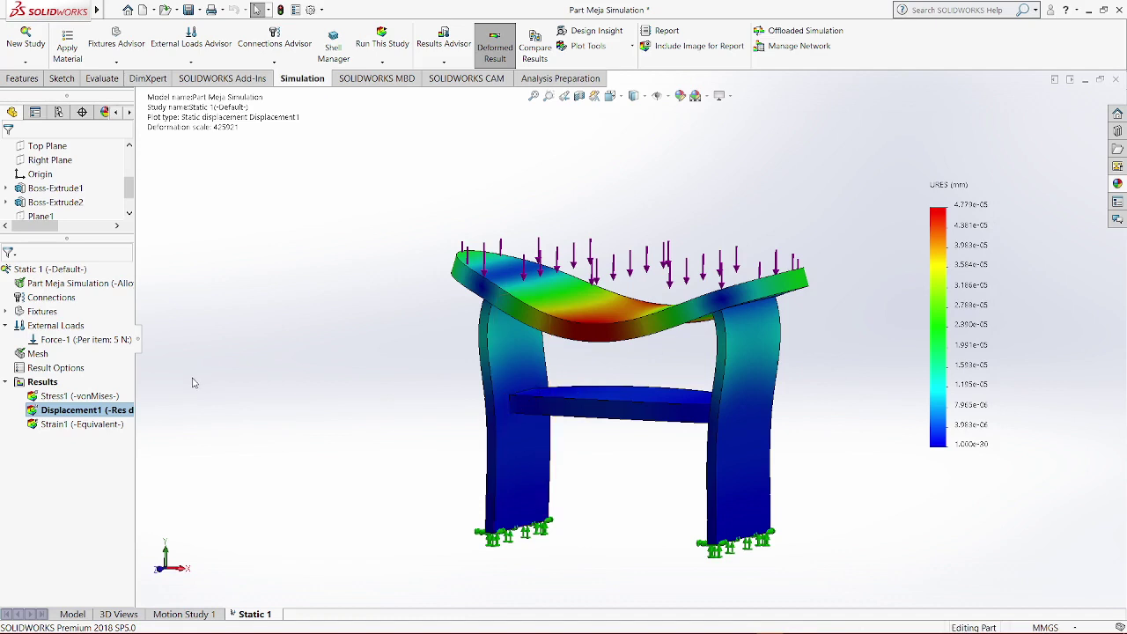
{"action": "double_click", "coordinate": [58, 424]}
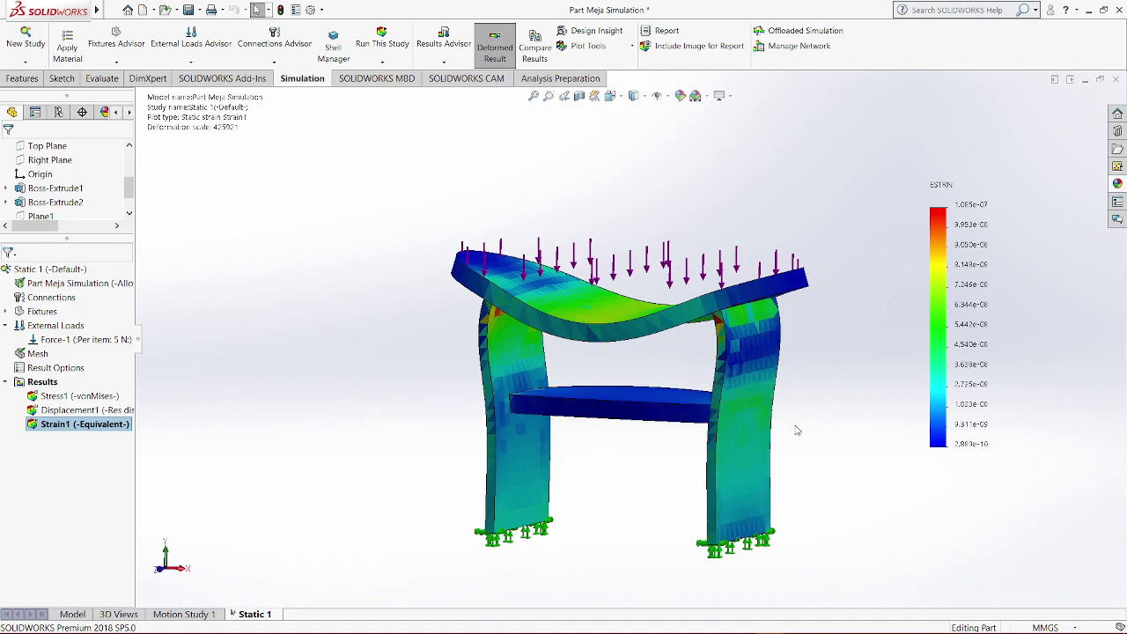
{"action": "scroll", "coordinate": [779, 402], "scroll_direction": "up", "scroll_amount": 1}
{"action": "middle_click_drag", "start_coordinate": [781, 400], "coordinate": [796, 332]}
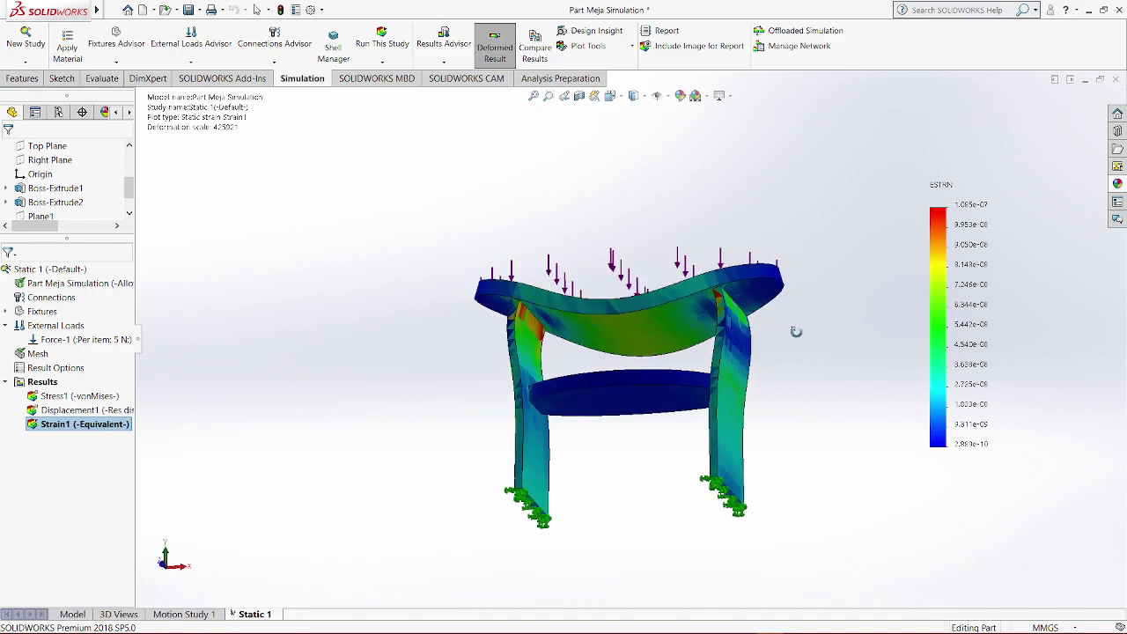
{"action": "scroll", "coordinate": [580, 337], "scroll_direction": "down", "scroll_amount": 6}
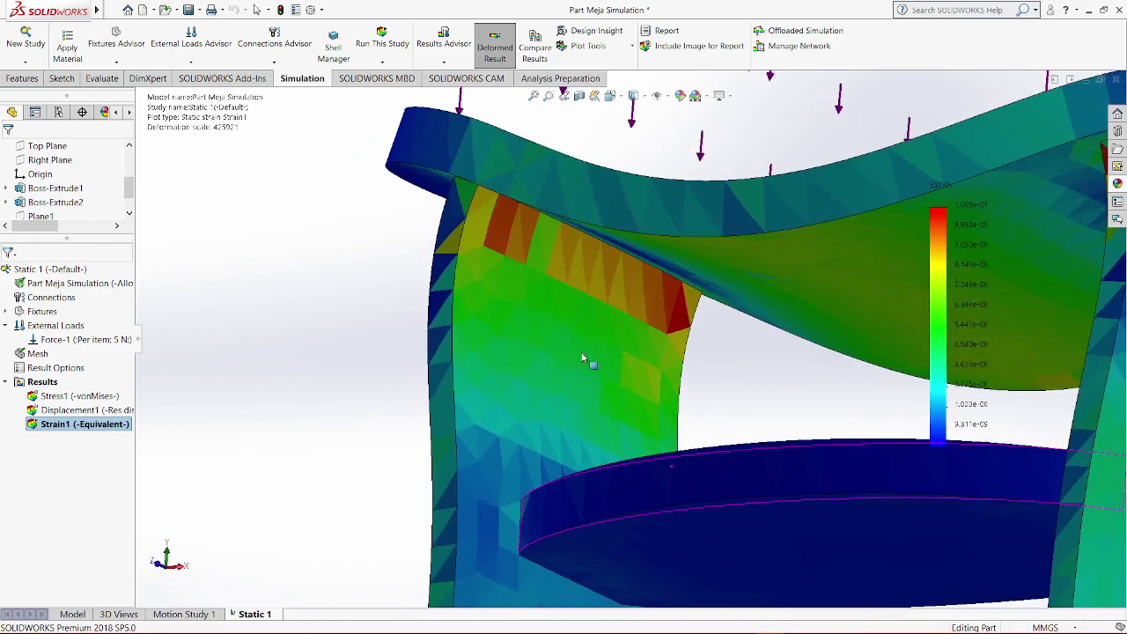
{"action": "scroll", "coordinate": [702, 387], "scroll_direction": "up", "scroll_amount": 6}
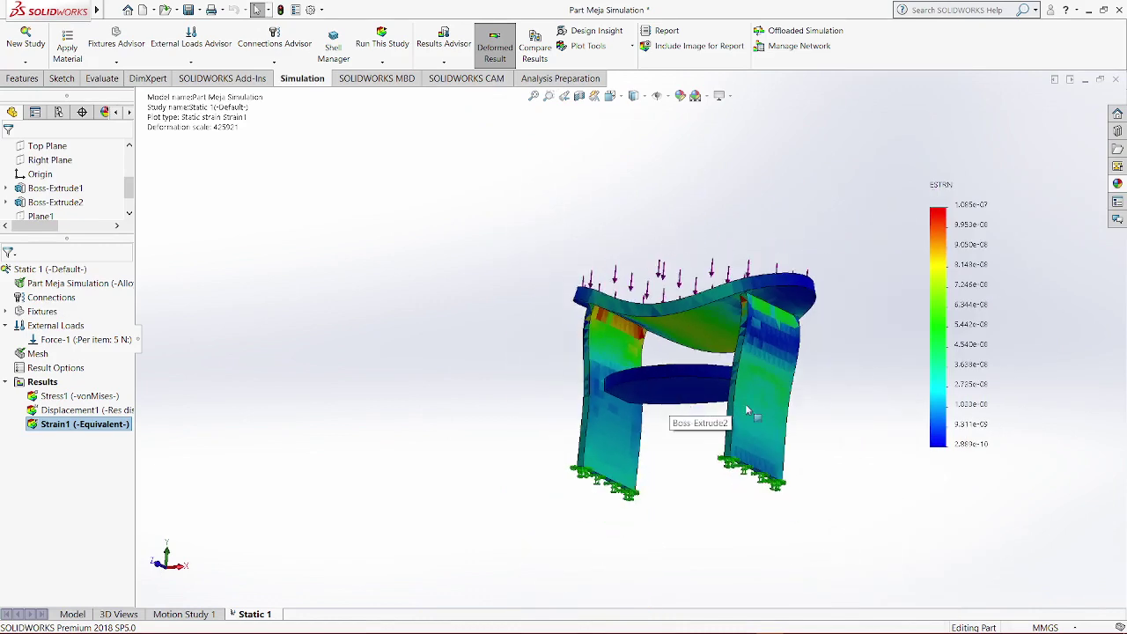
{"action": "middle_click_drag", "start_coordinate": [852, 294], "coordinate": [837, 373]}
{"action": "scroll", "coordinate": [821, 420], "scroll_direction": "down", "scroll_amount": 3}
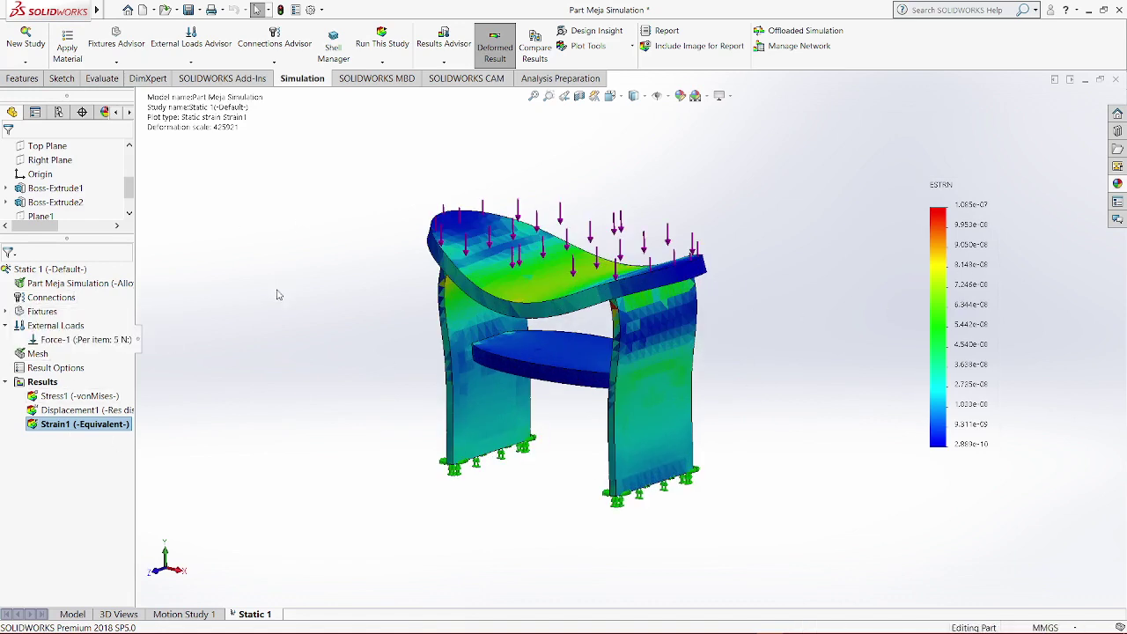
{"action": "mouse_move", "coordinate": [741, 284]}
{"action": "middle_mouse_down"}
{"action": "mouse_move", "coordinate": [742, 248]}
{"action": "mouse_move", "coordinate": [749, 273]}
{"action": "middle_mouse_up"}
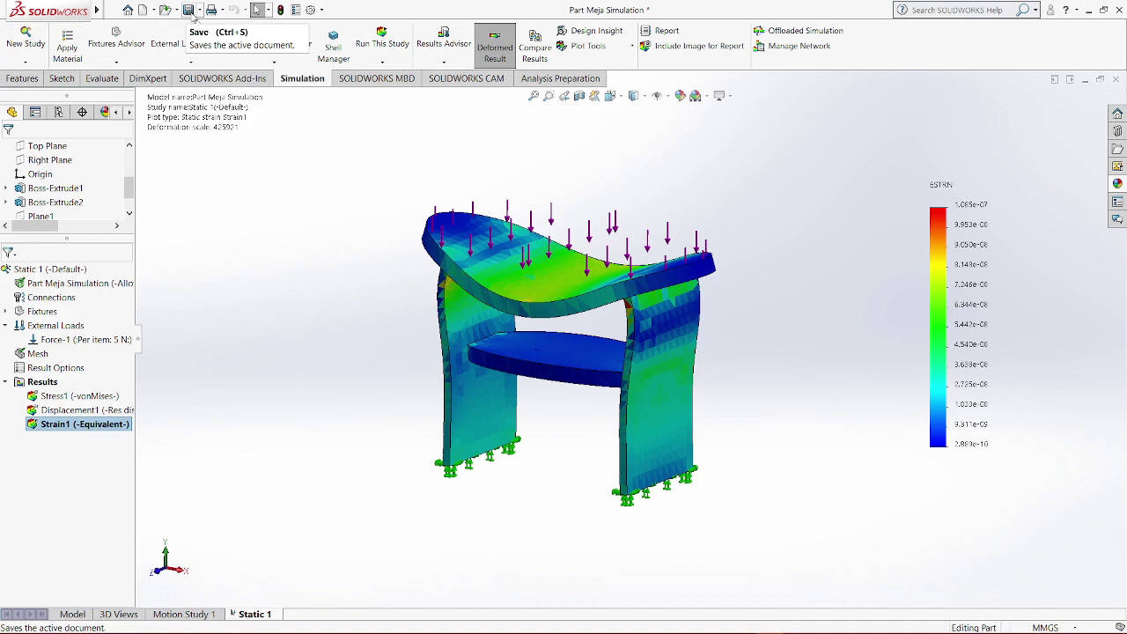
Save the part, and save it again under the name Part Meja Simulation 1 with its result files copied
{"action": "left_click", "coordinate": [188, 10]}
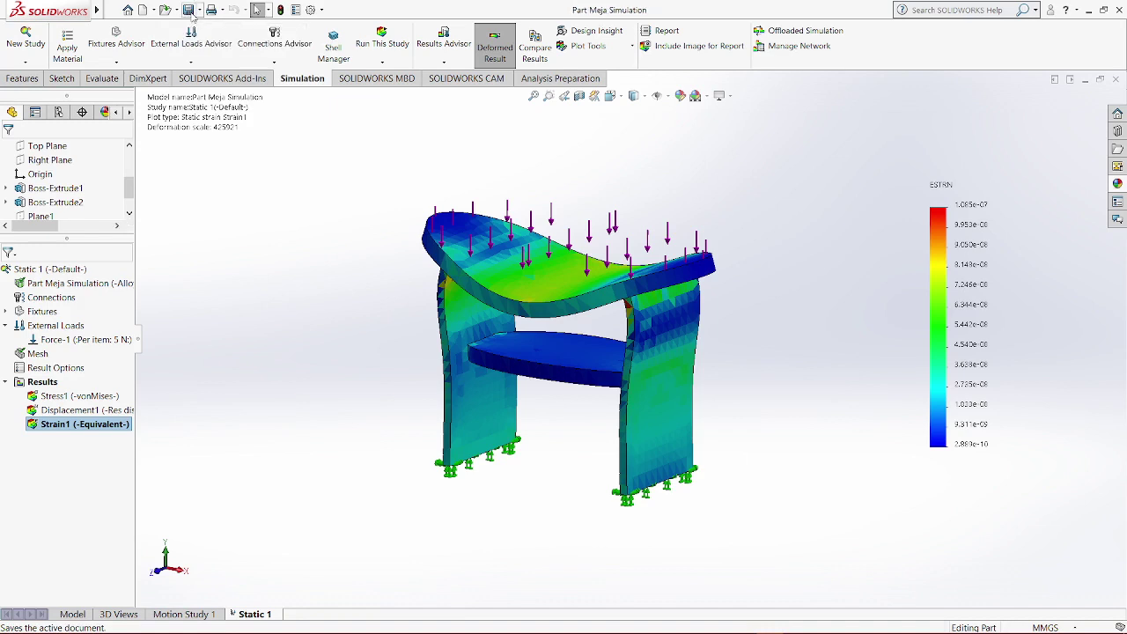
{"action": "left_click", "coordinate": [199, 10]}
{"action": "left_click", "coordinate": [217, 39]}
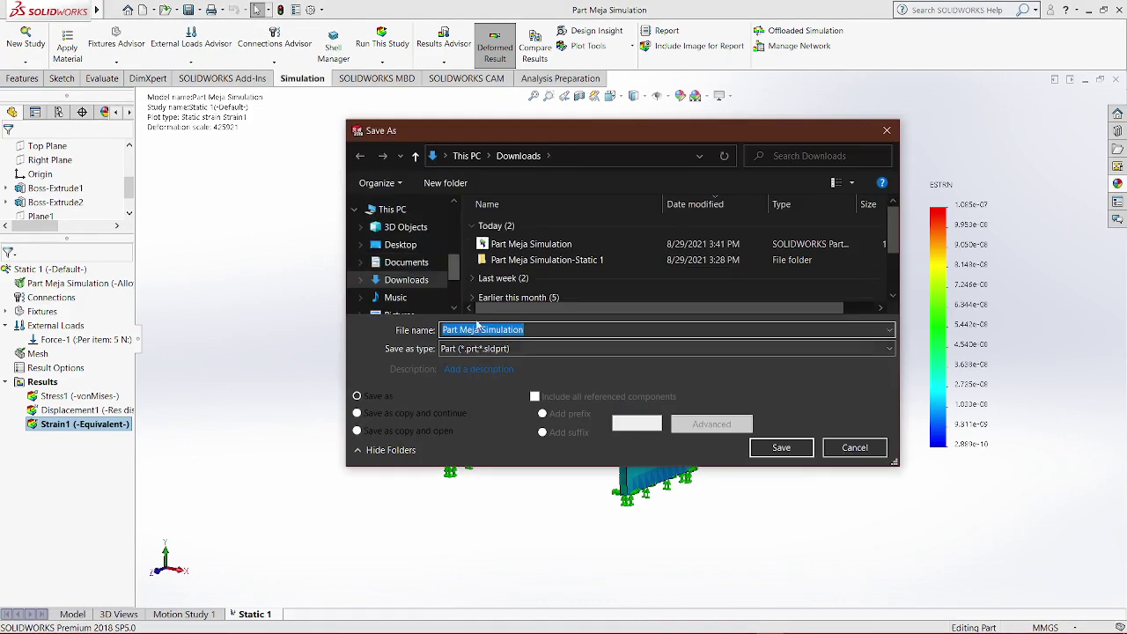
{"action": "left_click", "coordinate": [535, 329]}
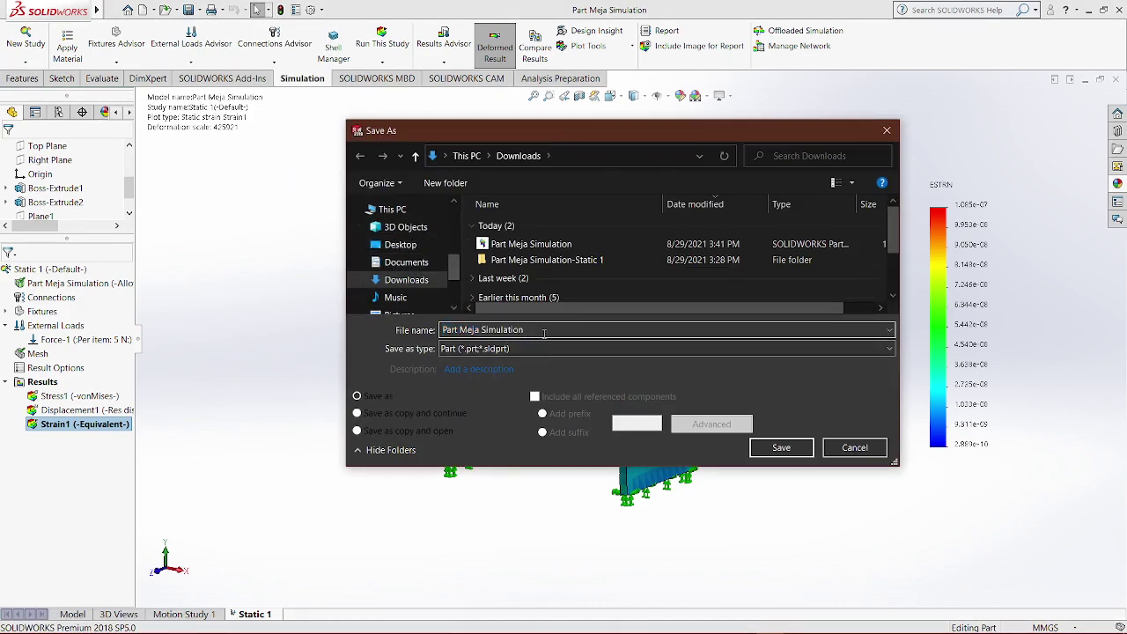
{"action": "left_click", "coordinate": [790, 453]}
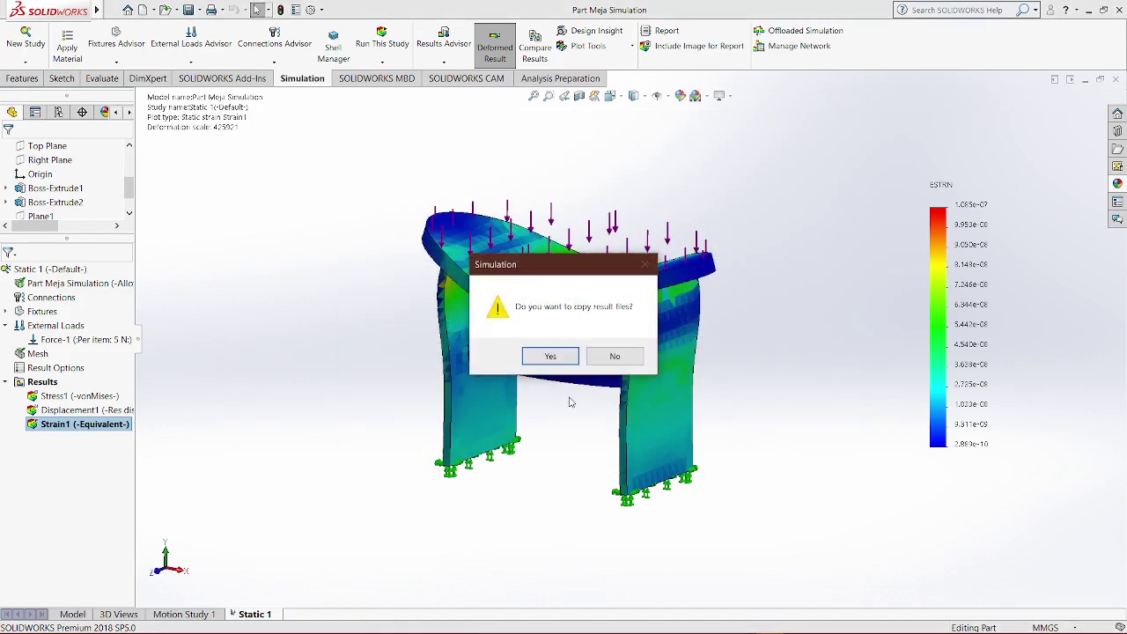
{"action": "left_click", "coordinate": [553, 361]}
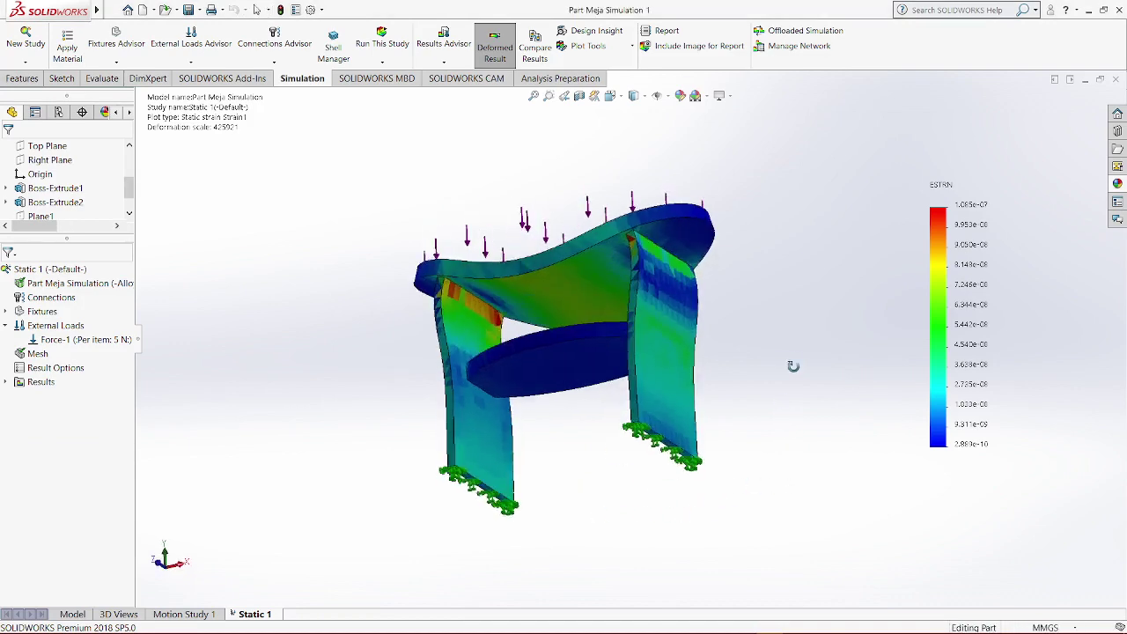
{"action": "middle_click_drag", "start_coordinate": [771, 373], "coordinate": [775, 407]}
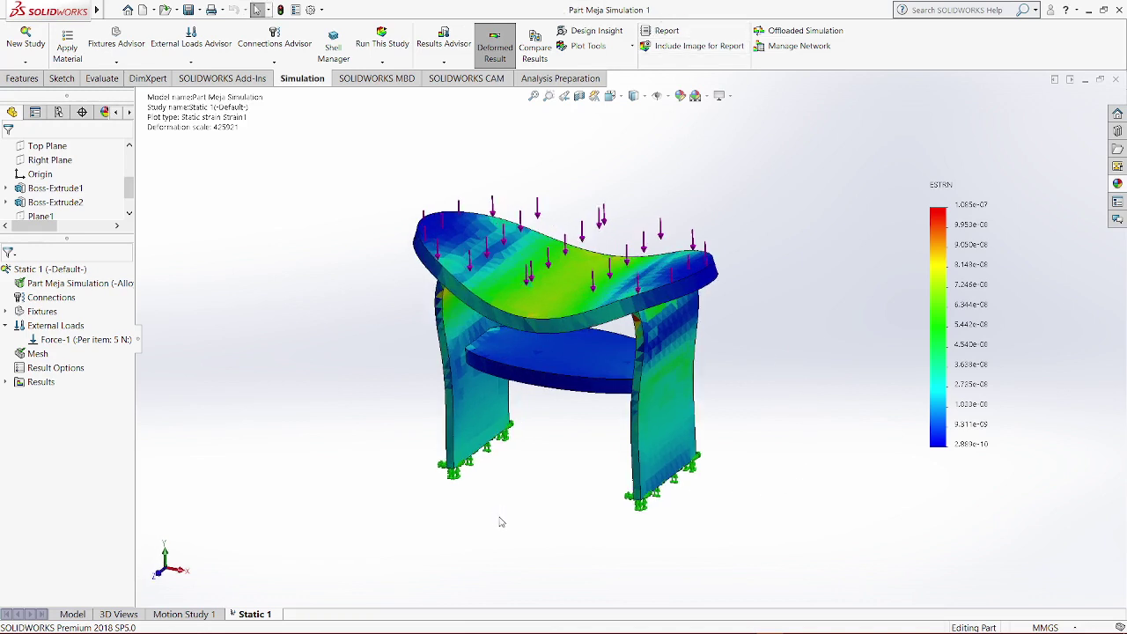
Close the current part and open the original Part Meja Simulation file from the Downloads folder
{"action": "key", "text": "ctrl+w"}
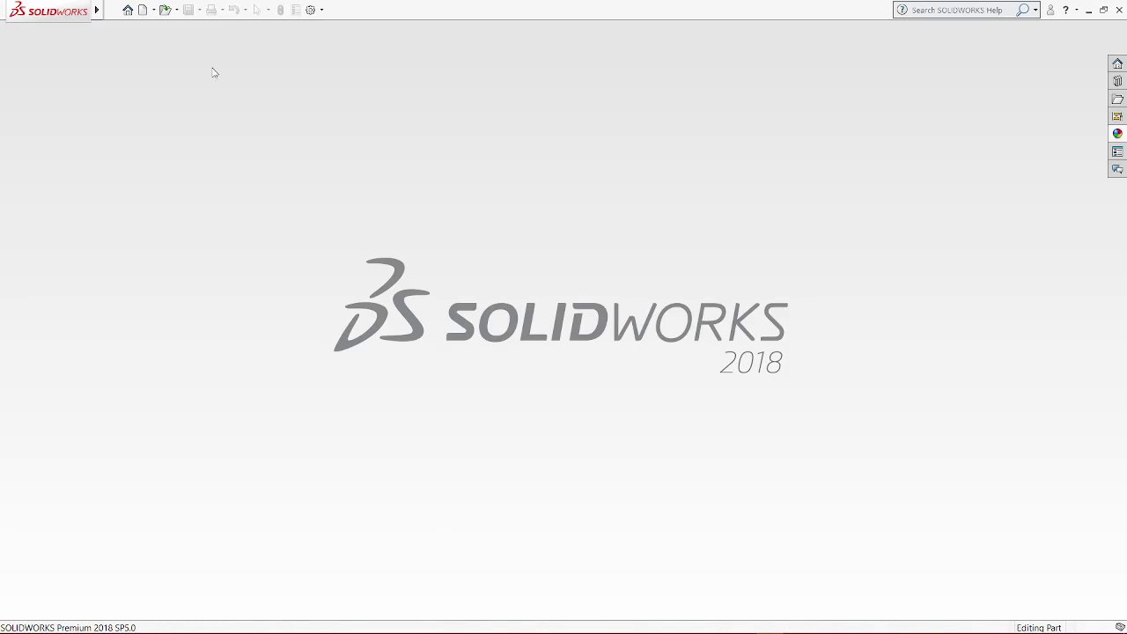
{"action": "left_click", "coordinate": [166, 10]}
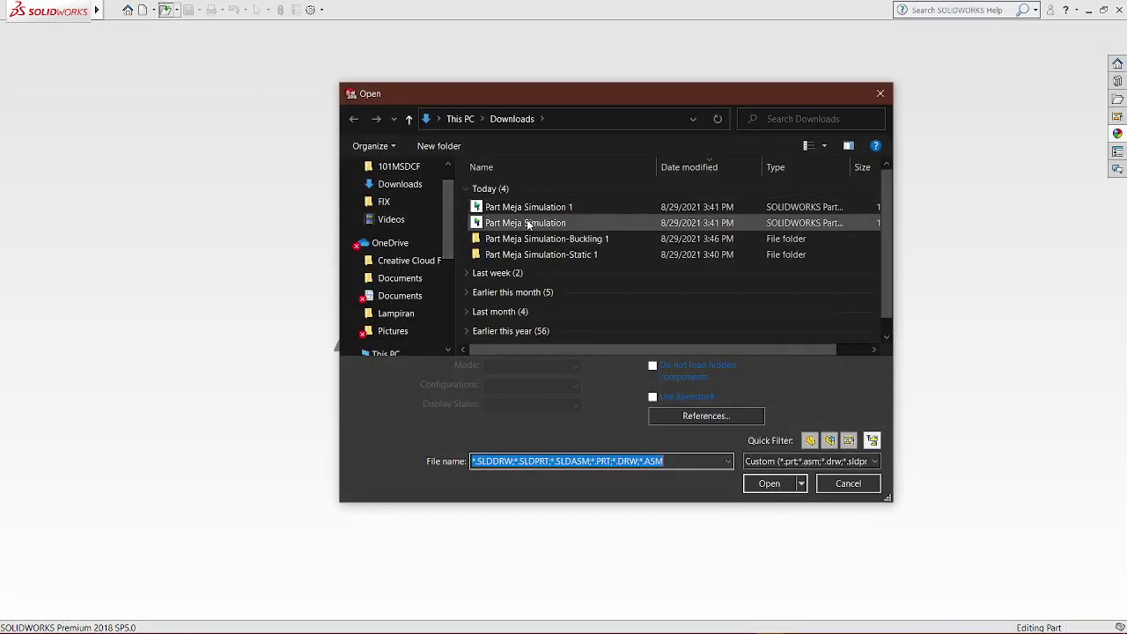
{"action": "double_click", "coordinate": [526, 223]}
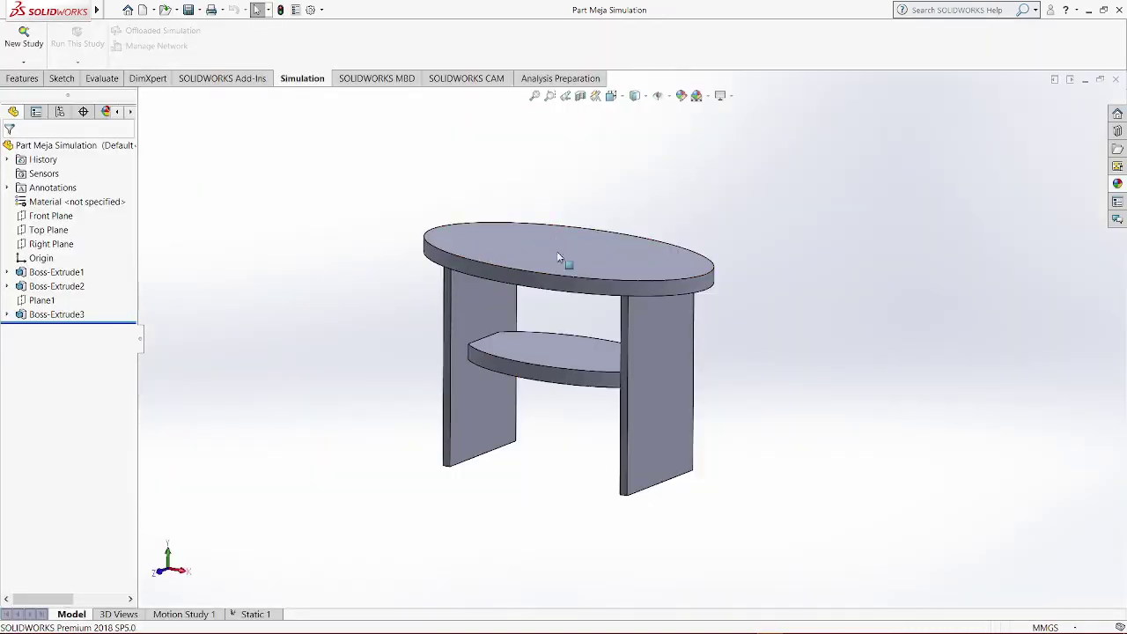
{"action": "mouse_move", "coordinate": [672, 184]}
{"action": "middle_mouse_down"}
{"action": "mouse_move", "coordinate": [655, 175]}
{"action": "mouse_move", "coordinate": [677, 202]}
{"action": "middle_mouse_up"}
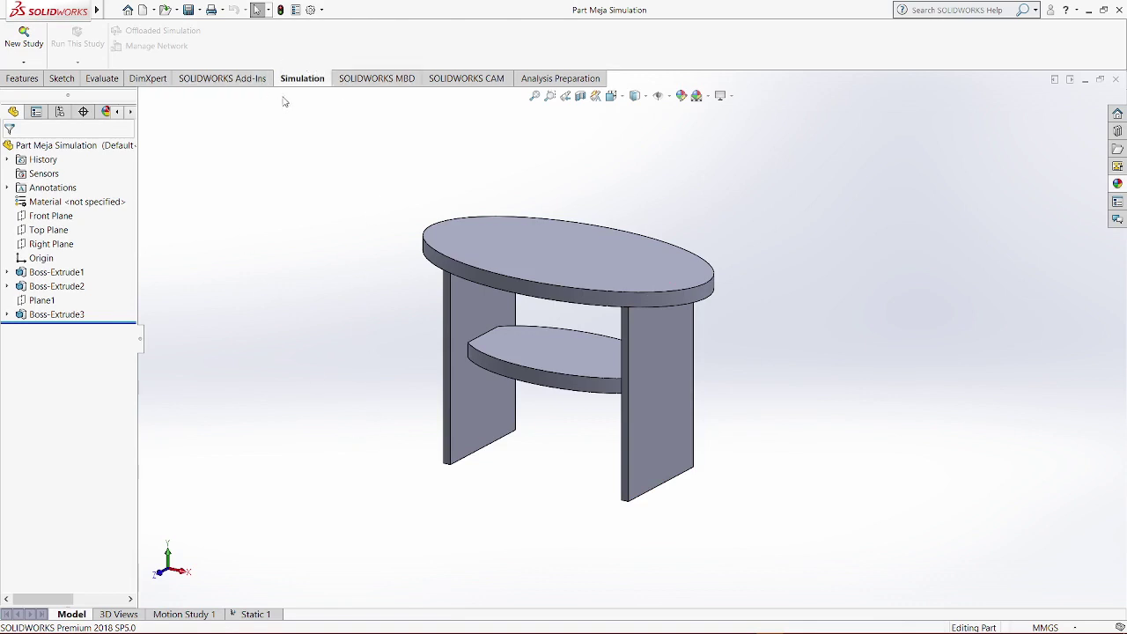
Create a new advanced simulation study of type Buckling named Buckling 1
{"action": "left_click", "coordinate": [24, 37]}
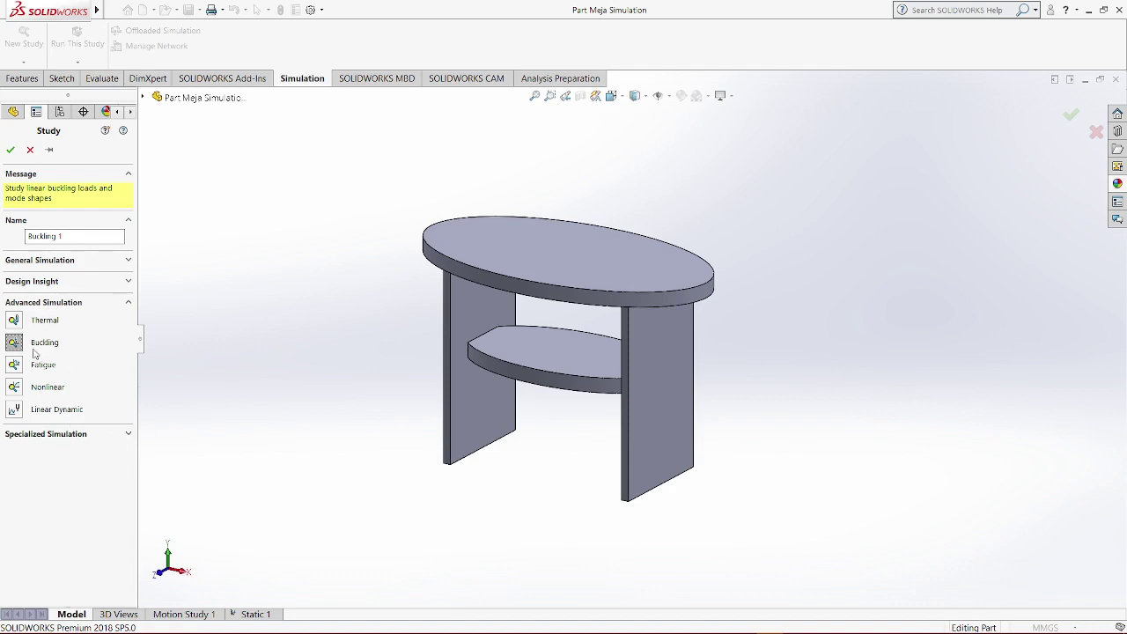
{"action": "middle_click_drag", "start_coordinate": [395, 349], "coordinate": [332, 349]}
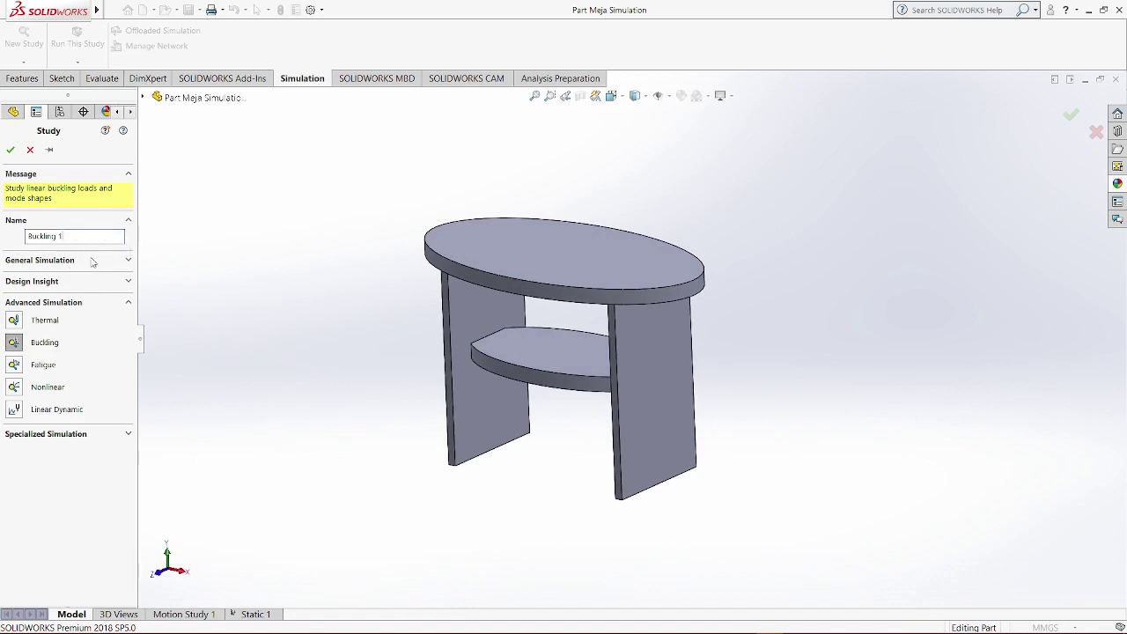
{"action": "left_click", "coordinate": [11, 150]}
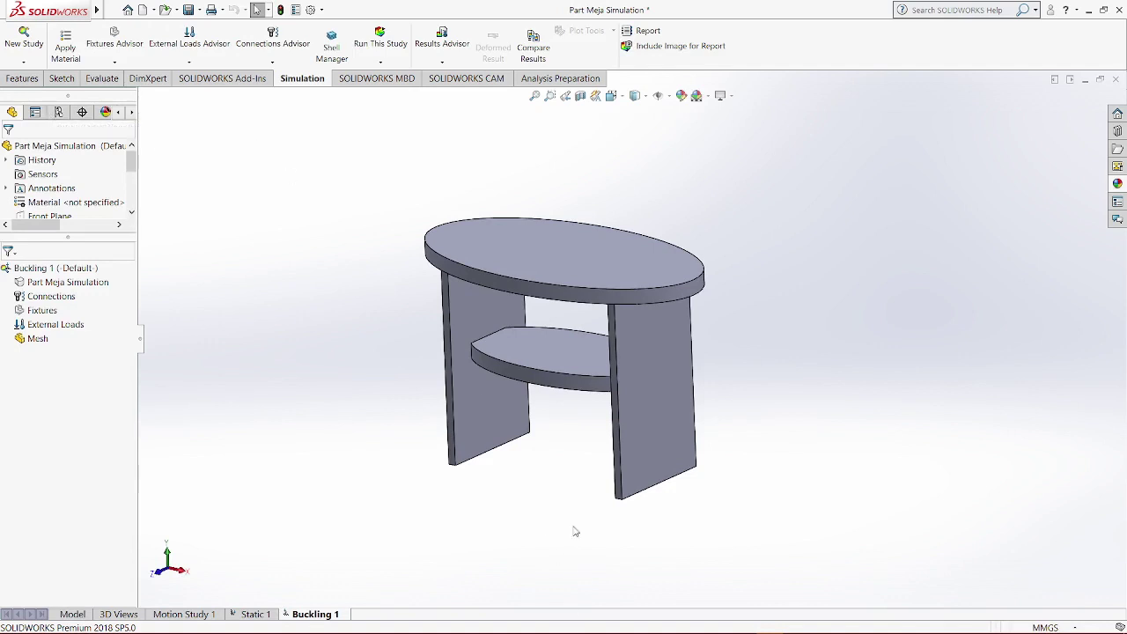
{"action": "mouse_move", "coordinate": [564, 513]}
{"action": "middle_mouse_down"}
{"action": "mouse_move", "coordinate": [558, 503]}
{"action": "mouse_move", "coordinate": [563, 518]}
{"action": "middle_mouse_up"}
{"action": "middle_click_drag", "start_coordinate": [805, 414], "coordinate": [815, 414]}
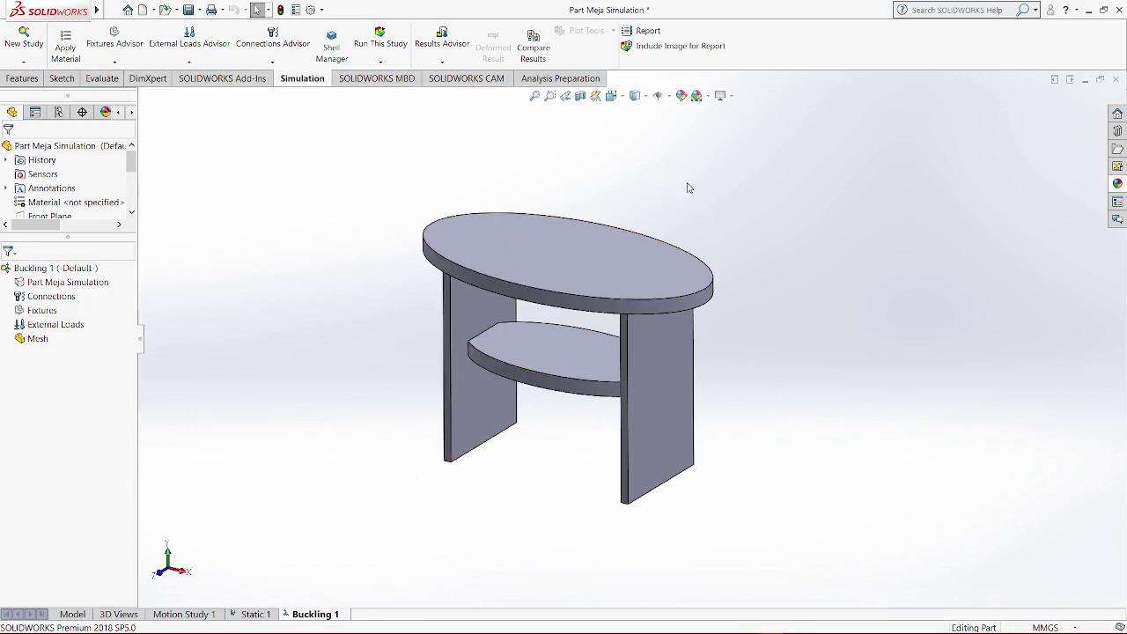
{"action": "mouse_move", "coordinate": [766, 408]}
{"action": "middle_mouse_down"}
{"action": "mouse_move", "coordinate": [773, 376]}
{"action": "mouse_move", "coordinate": [754, 402]}
{"action": "middle_mouse_up"}
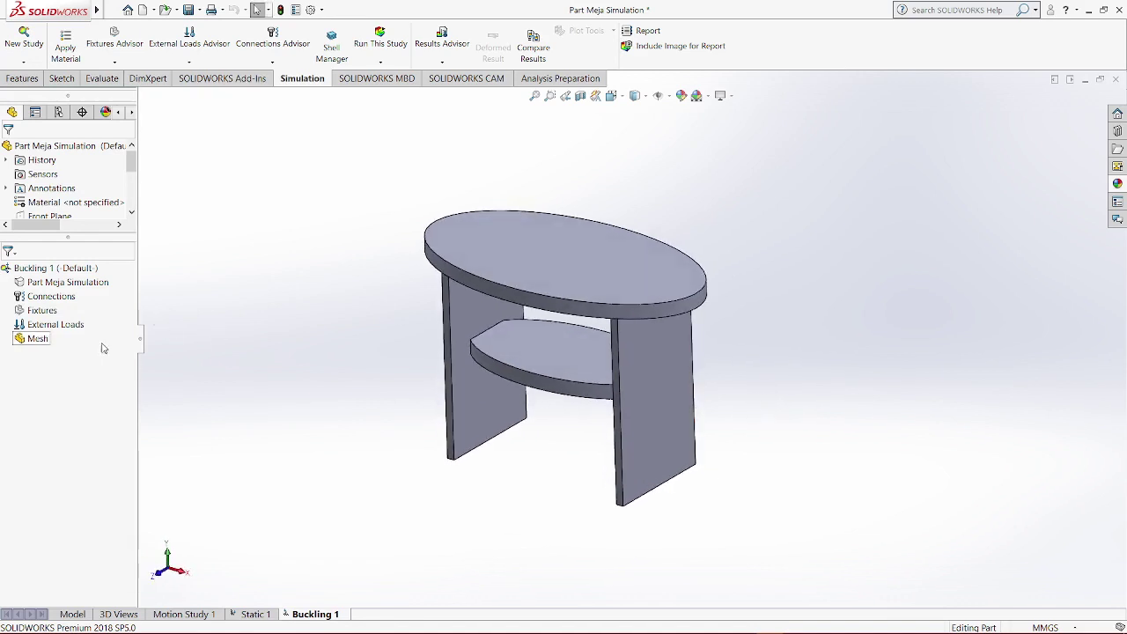
{"action": "middle_click_drag", "start_coordinate": [292, 361], "coordinate": [299, 345]}
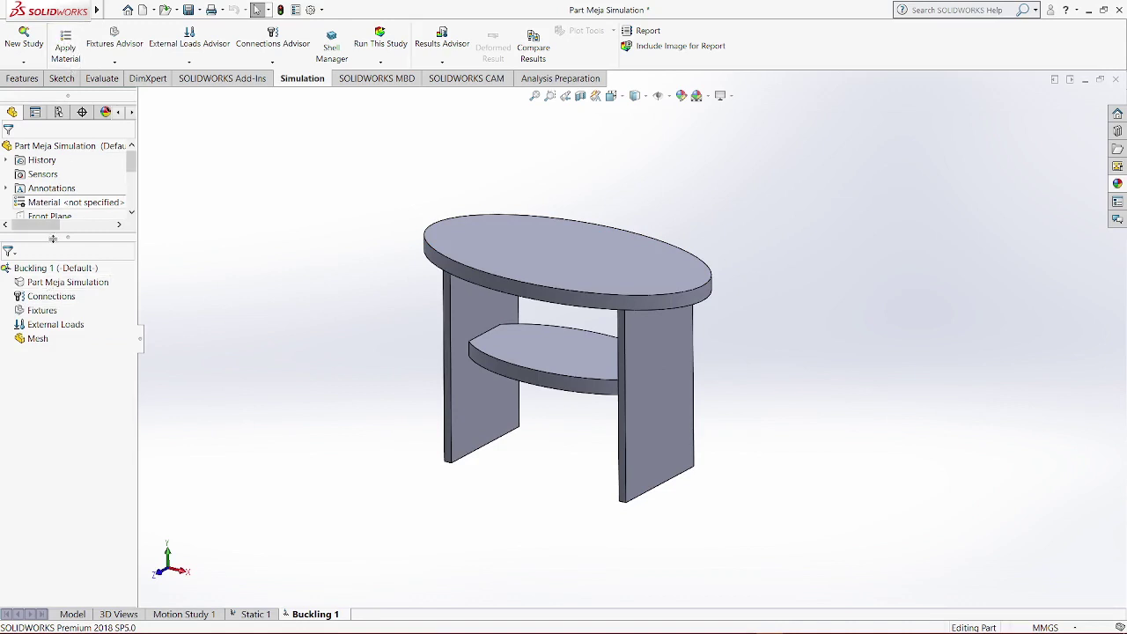
Apply Cast Carbon Steel from the SOLIDWORKS steel materials to the table part in the Buckling 1 study
{"action": "right_click", "coordinate": [60, 285]}
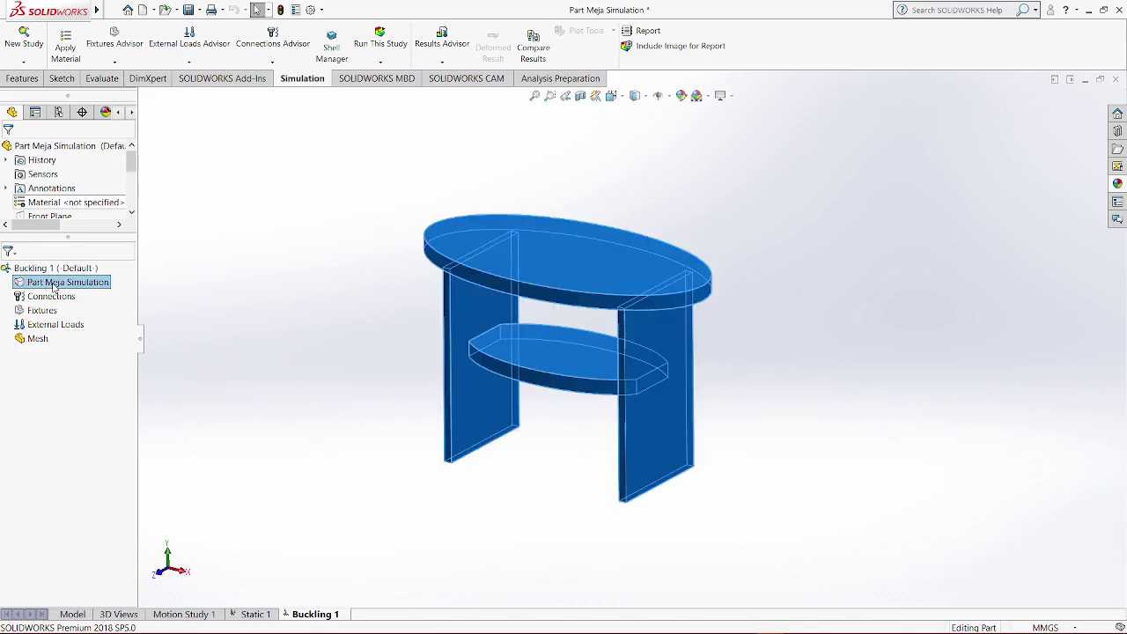
{"action": "left_click", "coordinate": [71, 294]}
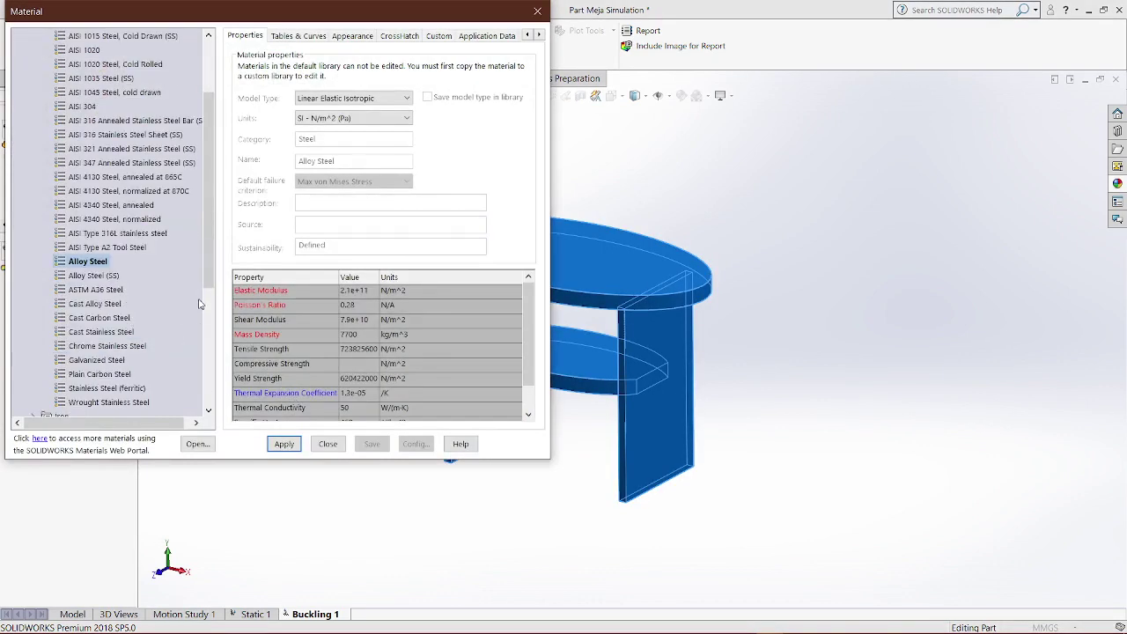
{"action": "scroll", "coordinate": [140, 266], "scroll_direction": "up", "scroll_amount": 3}
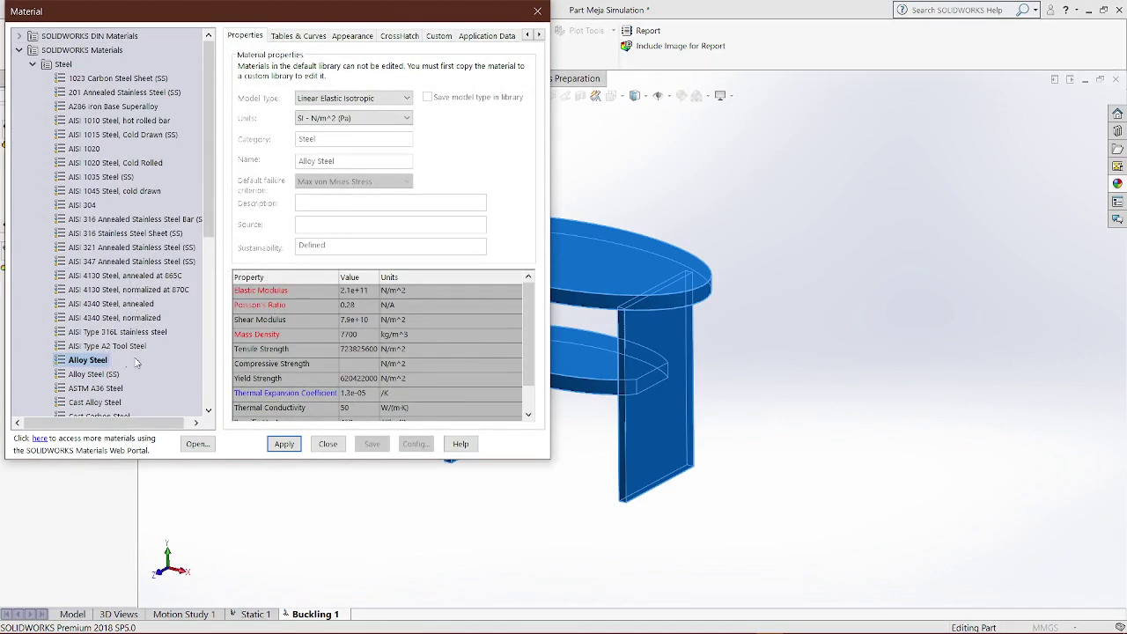
{"action": "left_click_drag", "start_coordinate": [210, 234], "coordinate": [215, 299]}
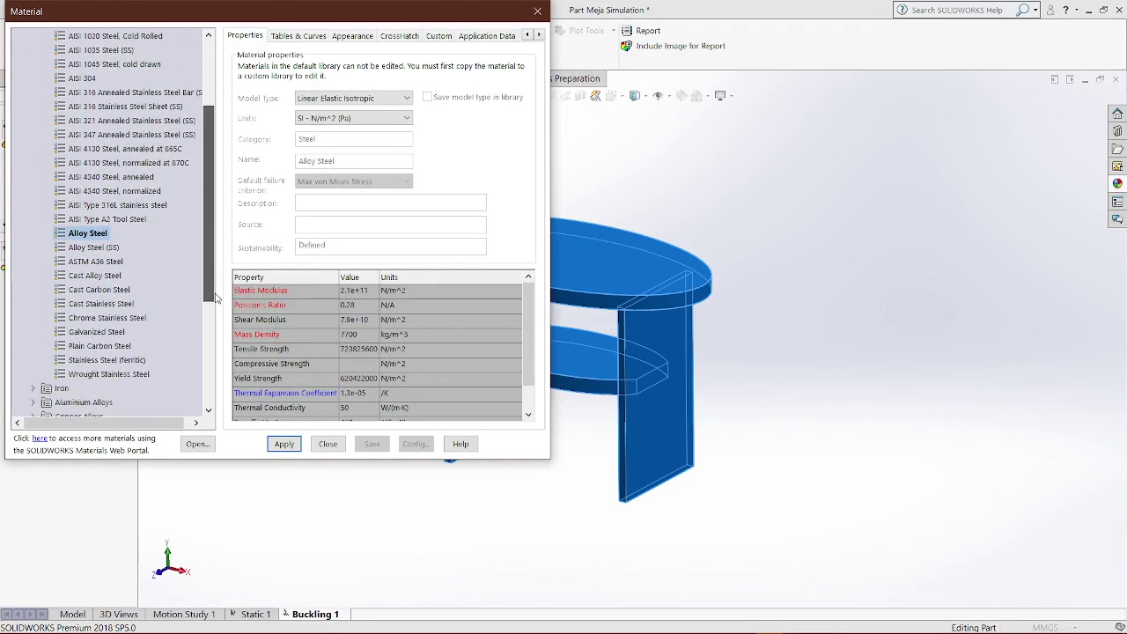
{"action": "left_click", "coordinate": [105, 290]}
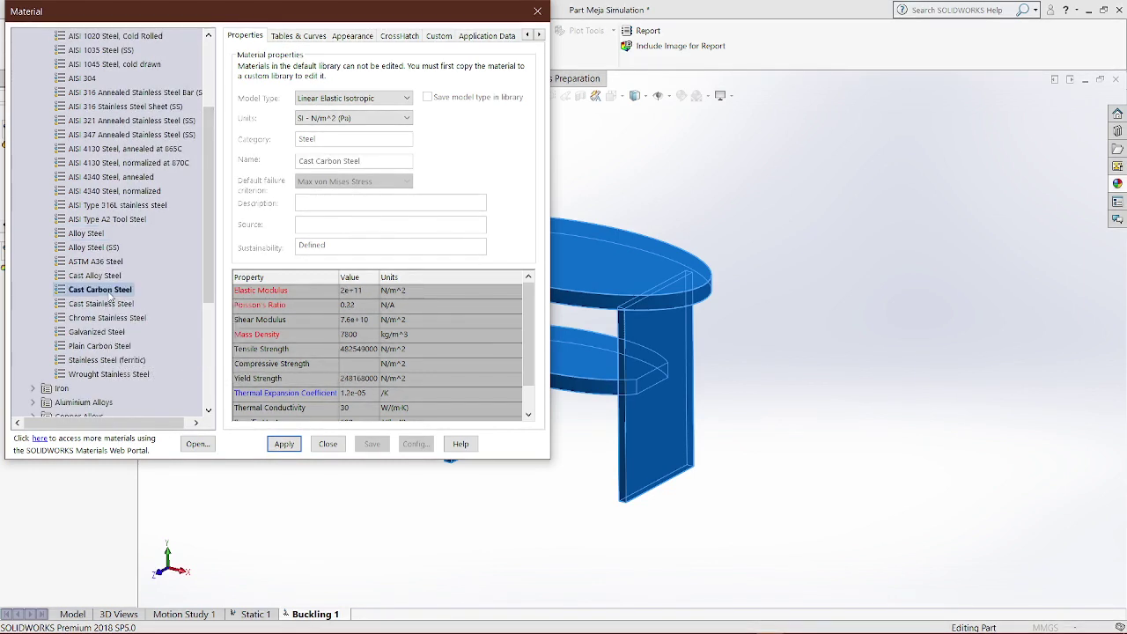
{"action": "left_click_drag", "start_coordinate": [529, 327], "coordinate": [532, 371]}
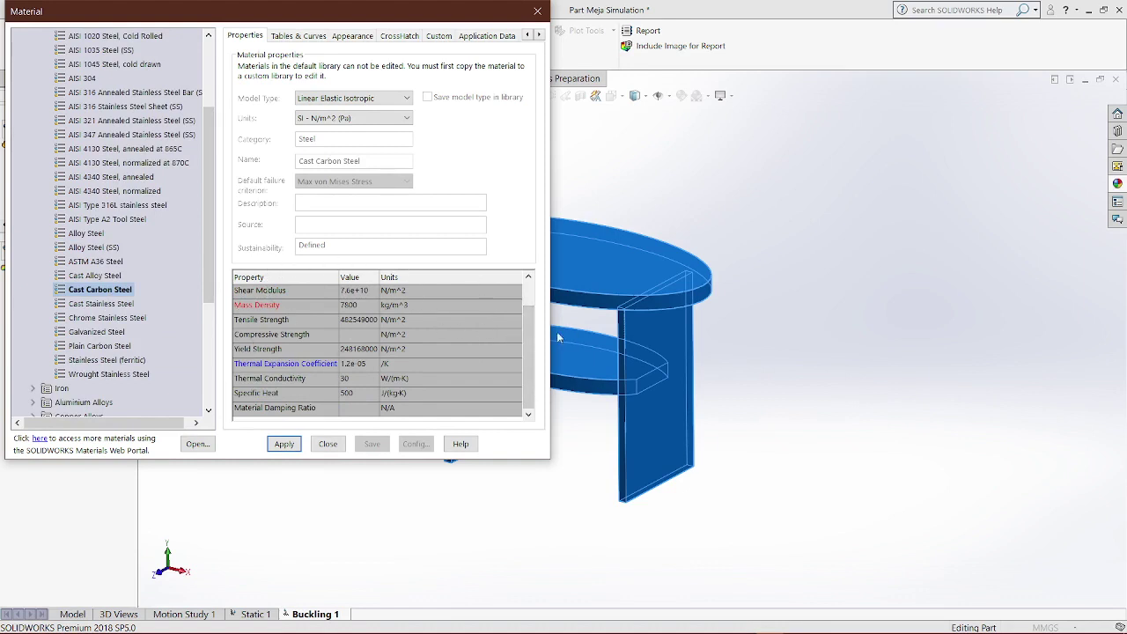
{"action": "left_click_drag", "start_coordinate": [534, 335], "coordinate": [534, 310]}
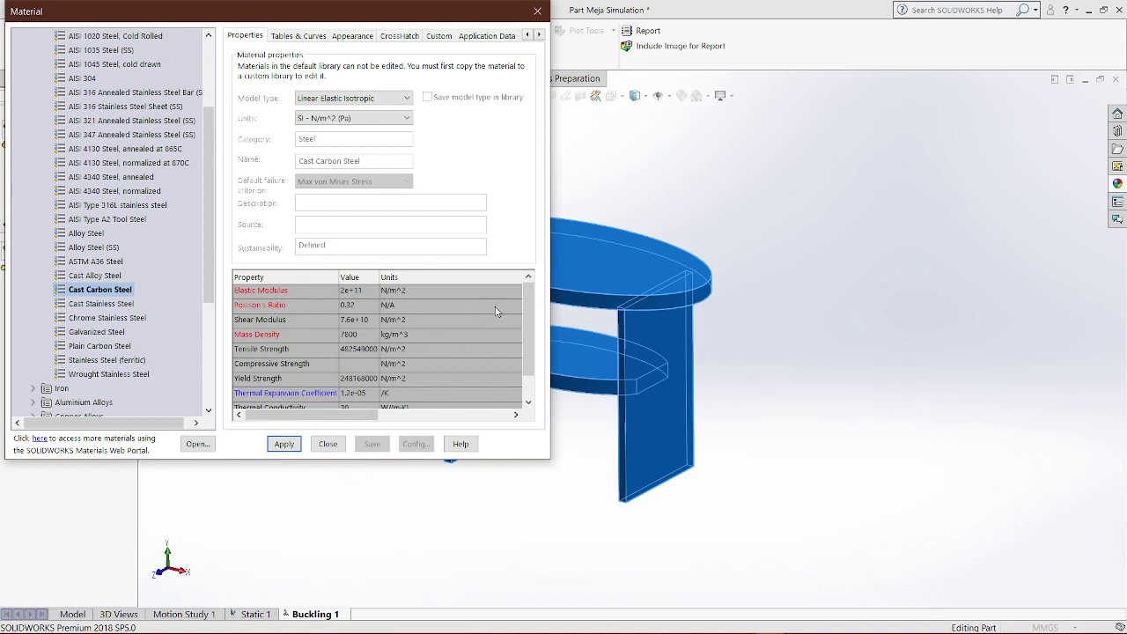
{"action": "left_click", "coordinate": [296, 446]}
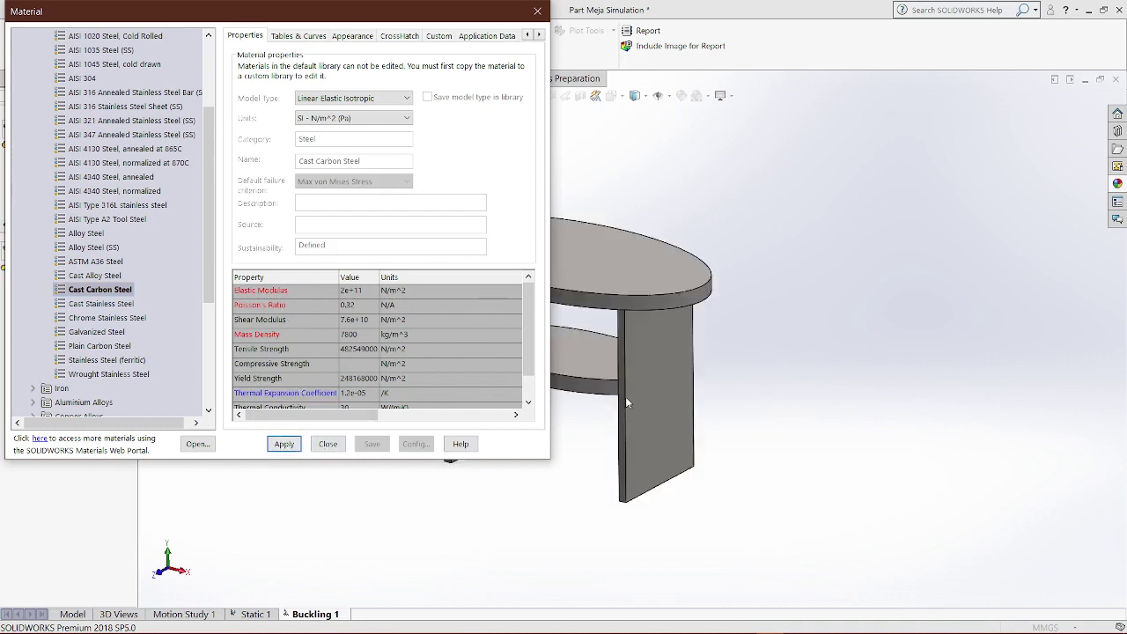
{"action": "left_click", "coordinate": [537, 11]}
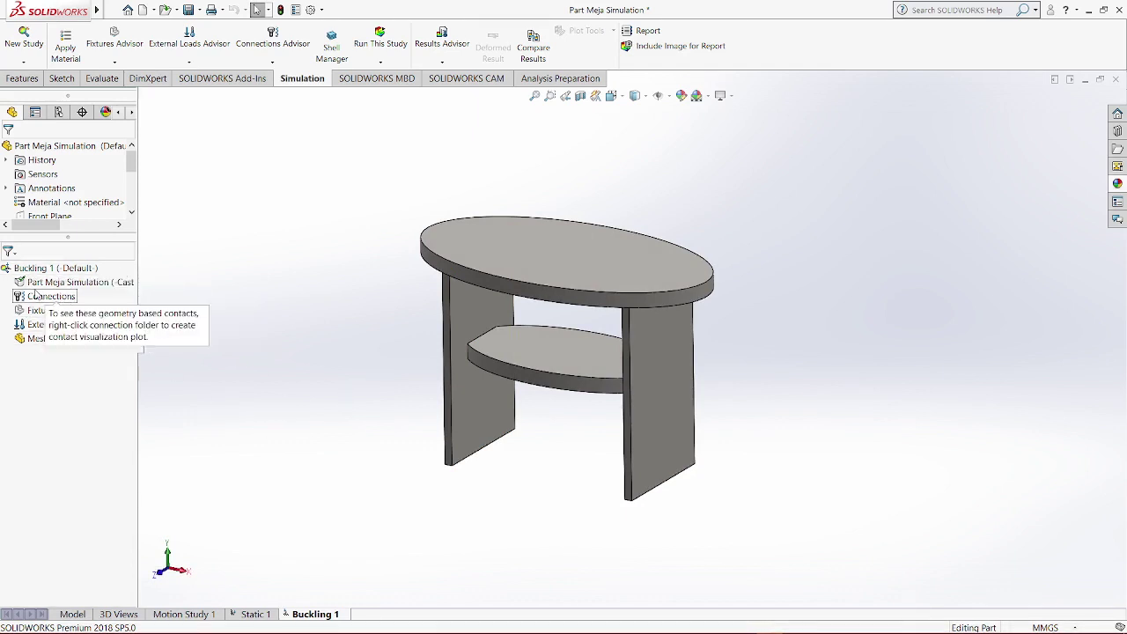
Apply a Fixed Geometry fixture to the bottom faces of both table legs in the Buckling 1 study
{"action": "middle_click_drag", "start_coordinate": [553, 516], "coordinate": [581, 493]}
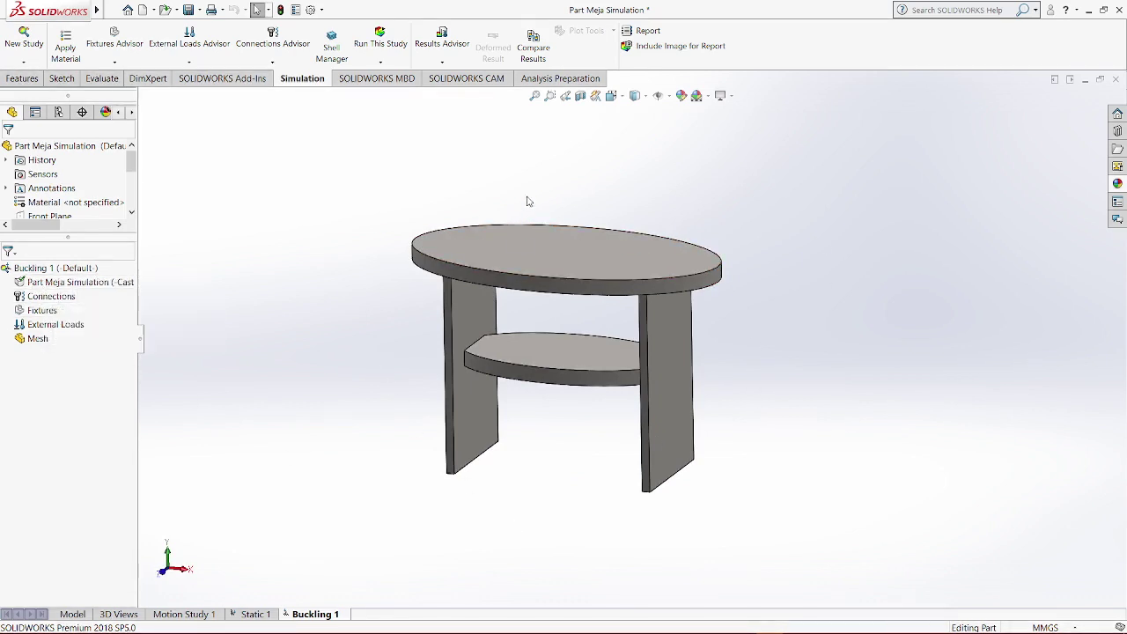
{"action": "left_click", "coordinate": [40, 310]}
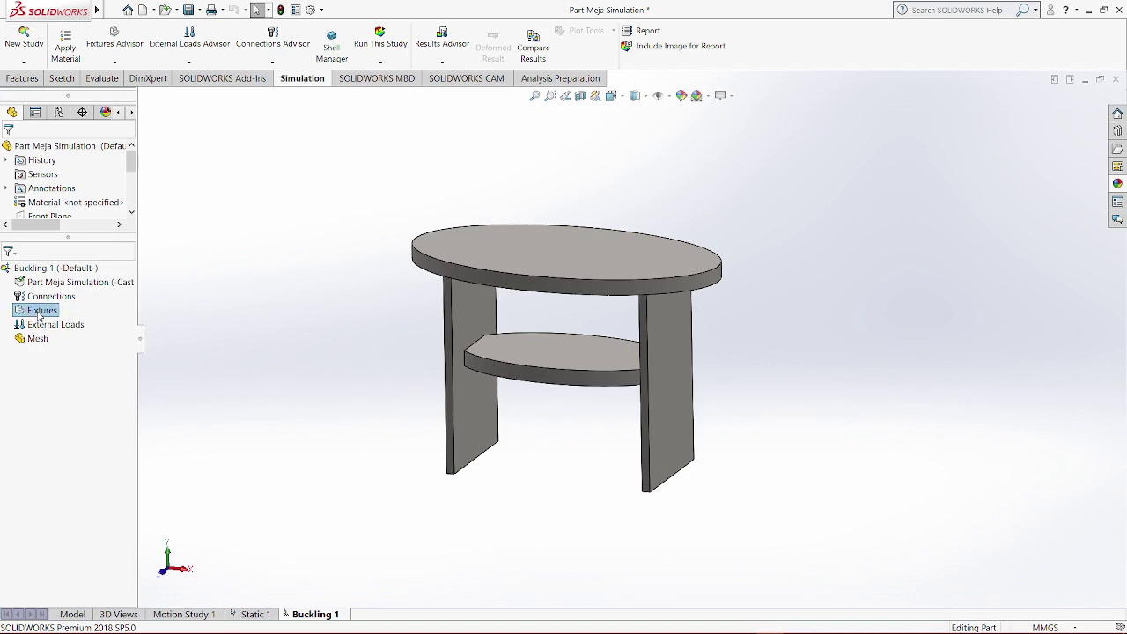
{"action": "right_click", "coordinate": [40, 316]}
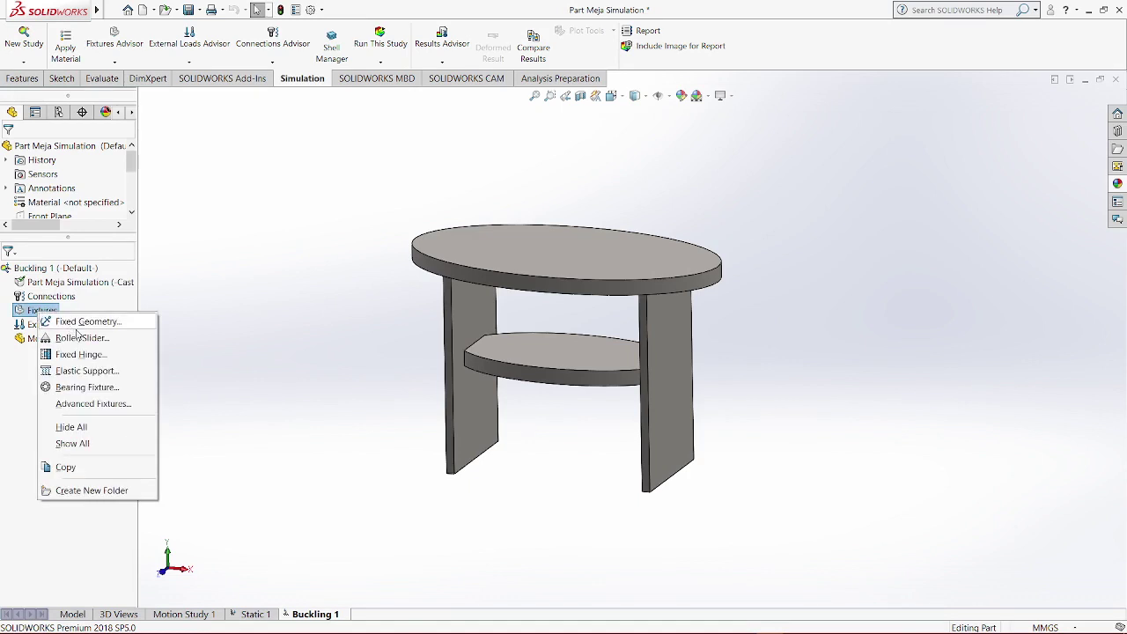
{"action": "left_click", "coordinate": [74, 326]}
{"action": "middle_click_drag", "start_coordinate": [558, 470], "coordinate": [581, 370]}
{"action": "left_click", "coordinate": [585, 362]}
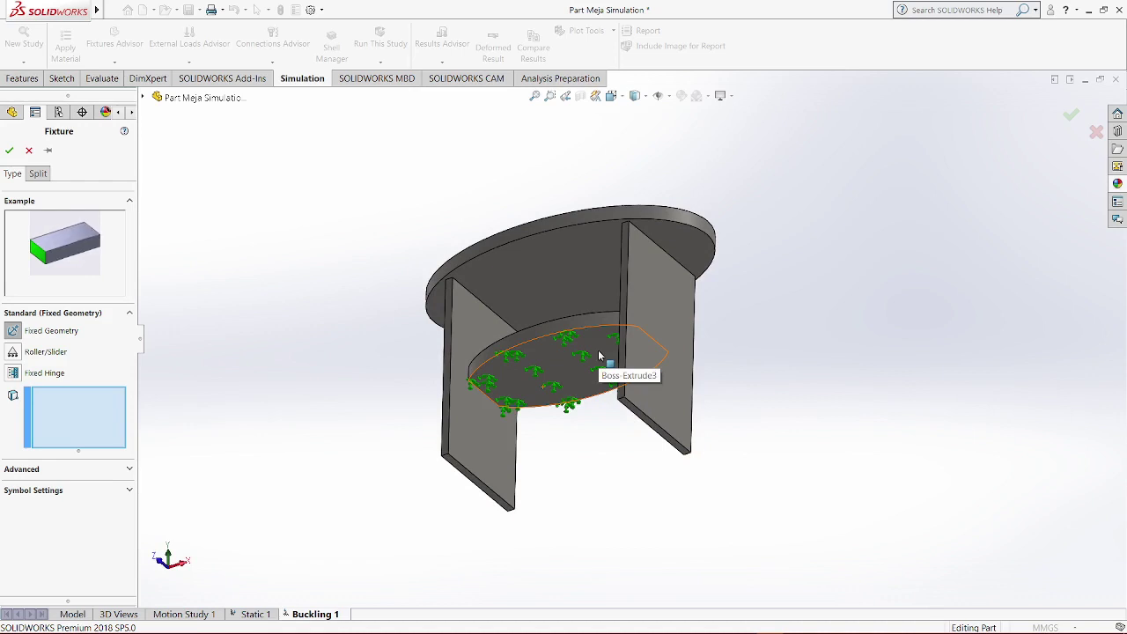
{"action": "scroll", "coordinate": [594, 465], "scroll_direction": "down", "scroll_amount": 3}
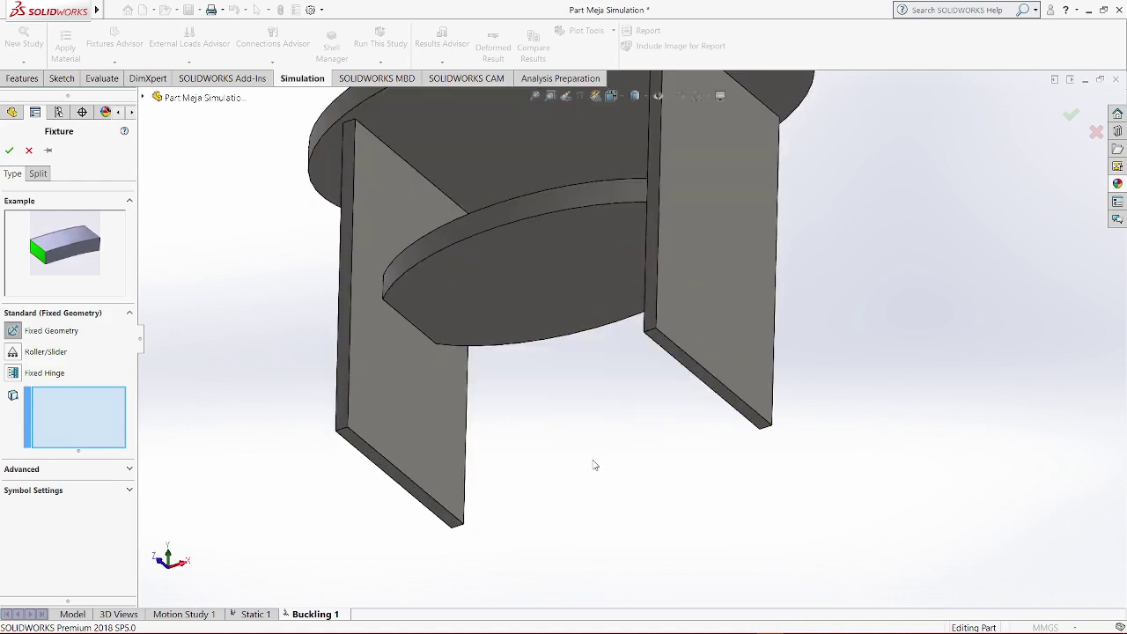
{"action": "scroll", "coordinate": [634, 460], "scroll_direction": "up", "scroll_amount": 1}
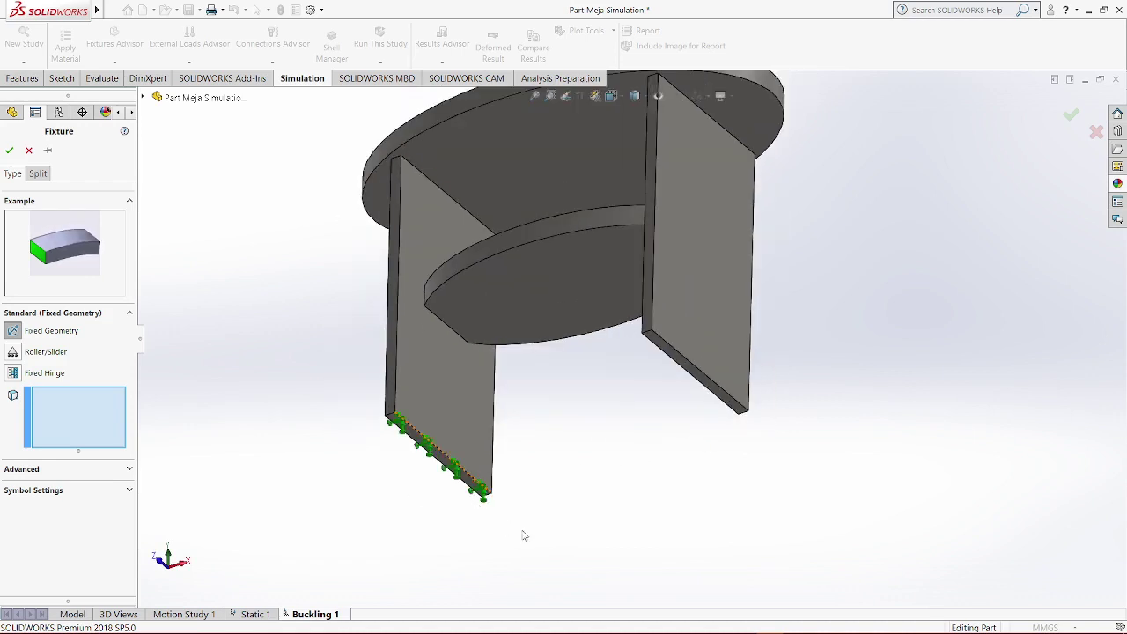
{"action": "left_click", "coordinate": [454, 476]}
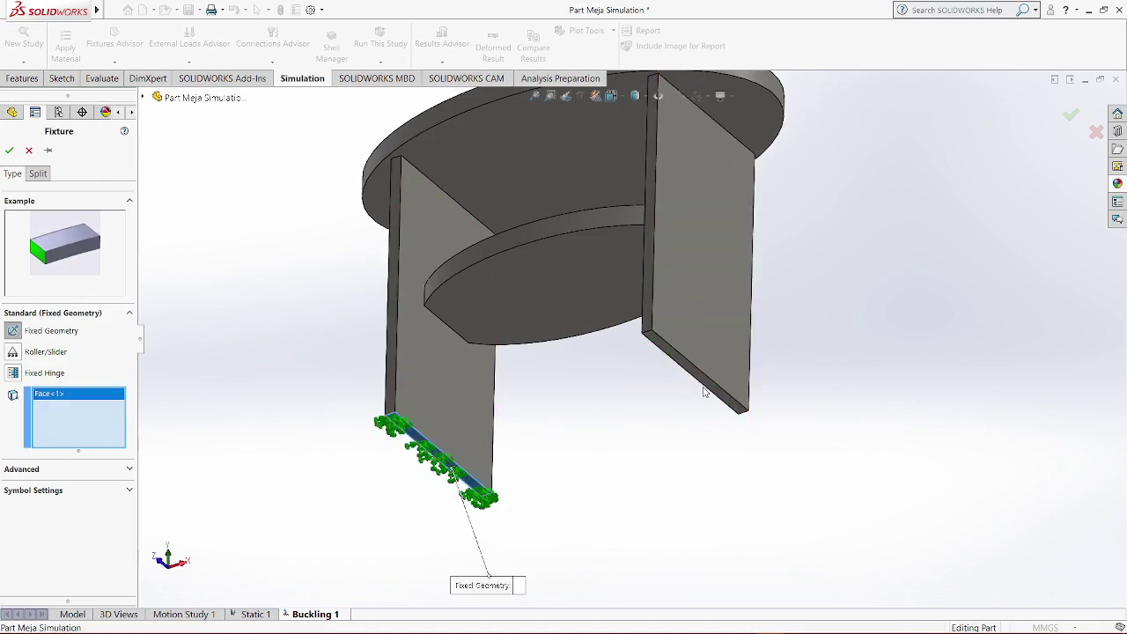
{"action": "left_click", "coordinate": [718, 394]}
{"action": "middle_click_drag", "start_coordinate": [915, 191], "coordinate": [898, 279]}
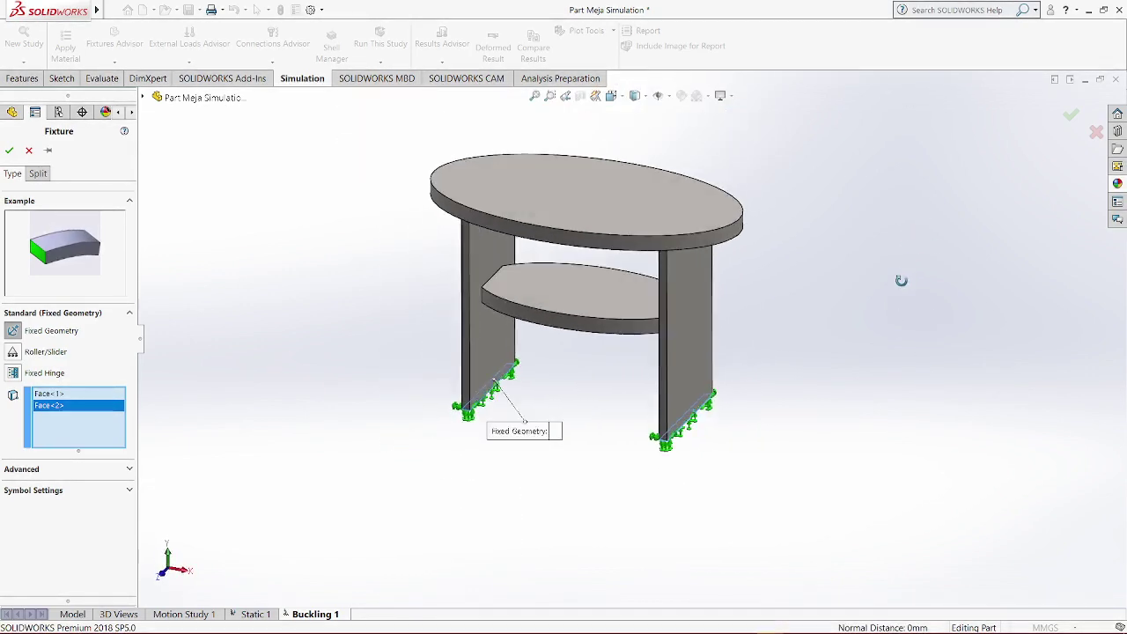
{"action": "left_click", "coordinate": [9, 150]}
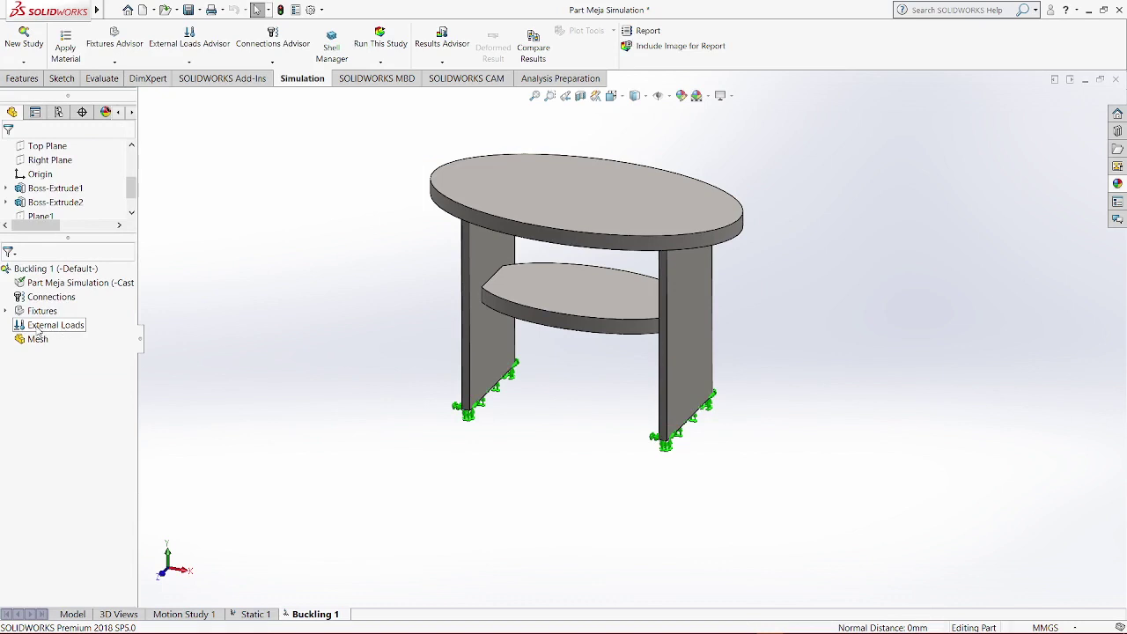
Apply an external force normal to the top face of the oval tabletop, with its value set in newtons
{"action": "left_click", "coordinate": [39, 328]}
{"action": "right_click", "coordinate": [43, 327]}
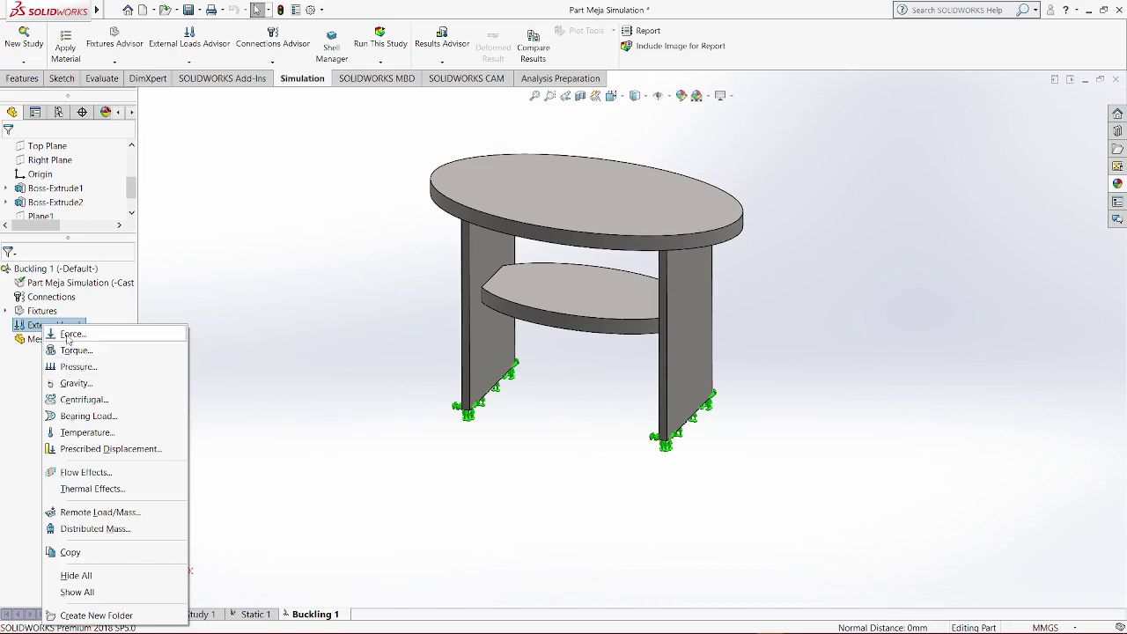
{"action": "key", "text": "Escape"}
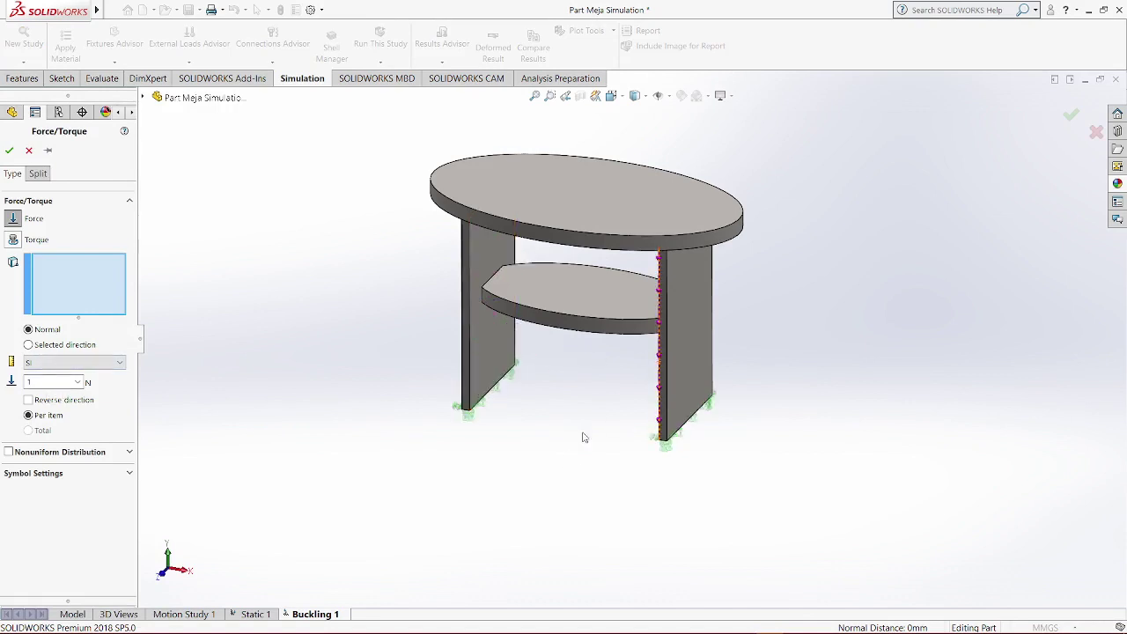
{"action": "middle_click_drag", "start_coordinate": [858, 255], "coordinate": [820, 315]}
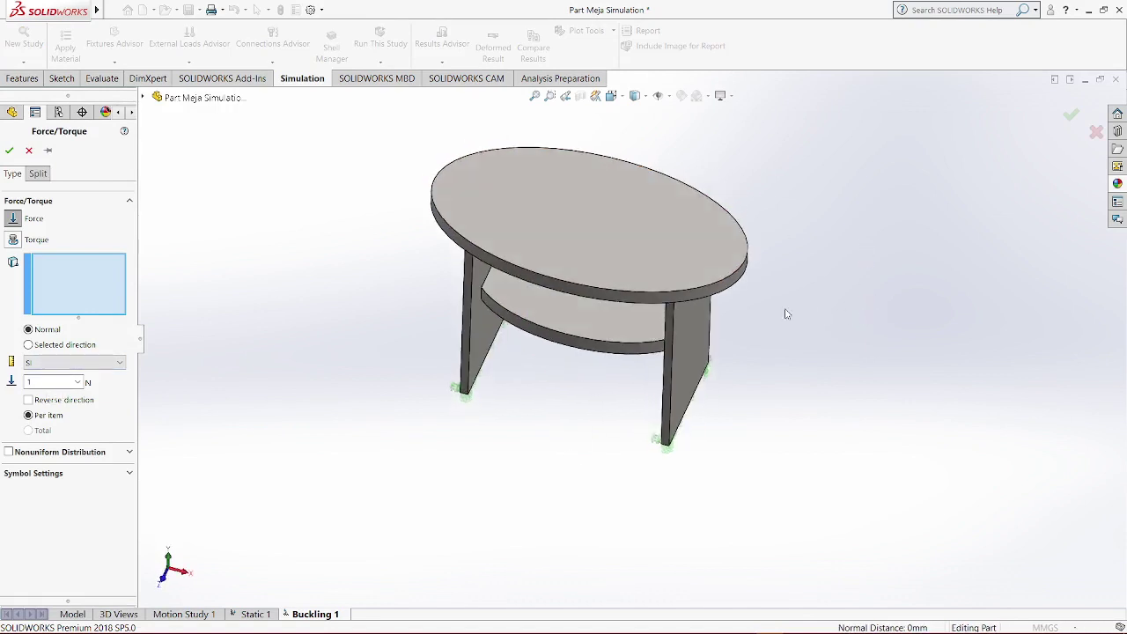
{"action": "middle_click_drag", "start_coordinate": [912, 348], "coordinate": [893, 333]}
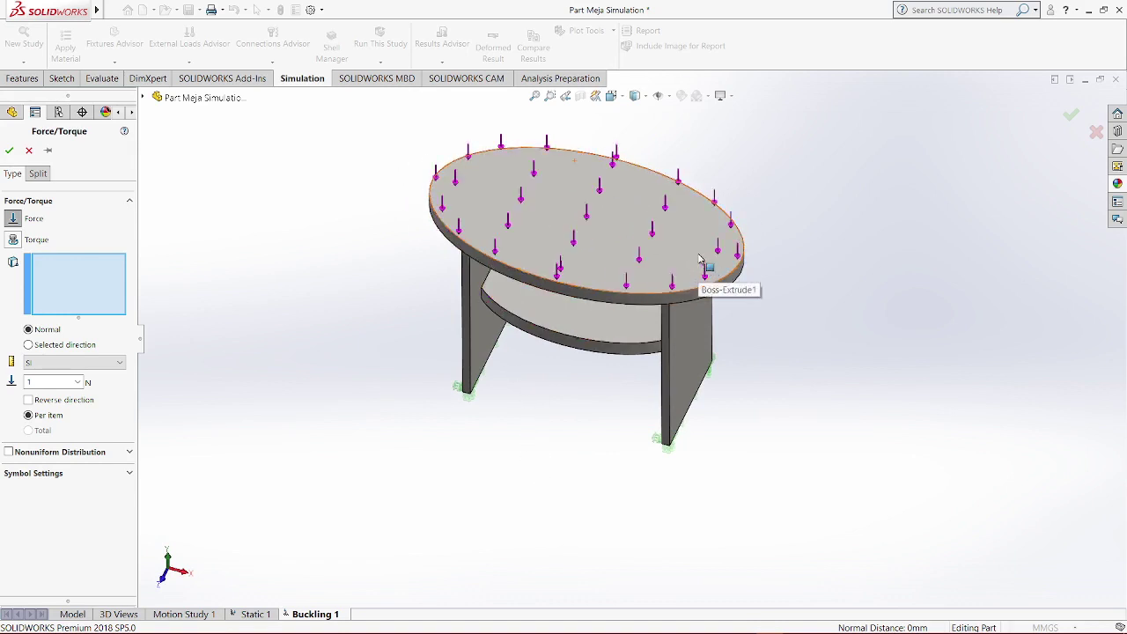
{"action": "left_click", "coordinate": [620, 242]}
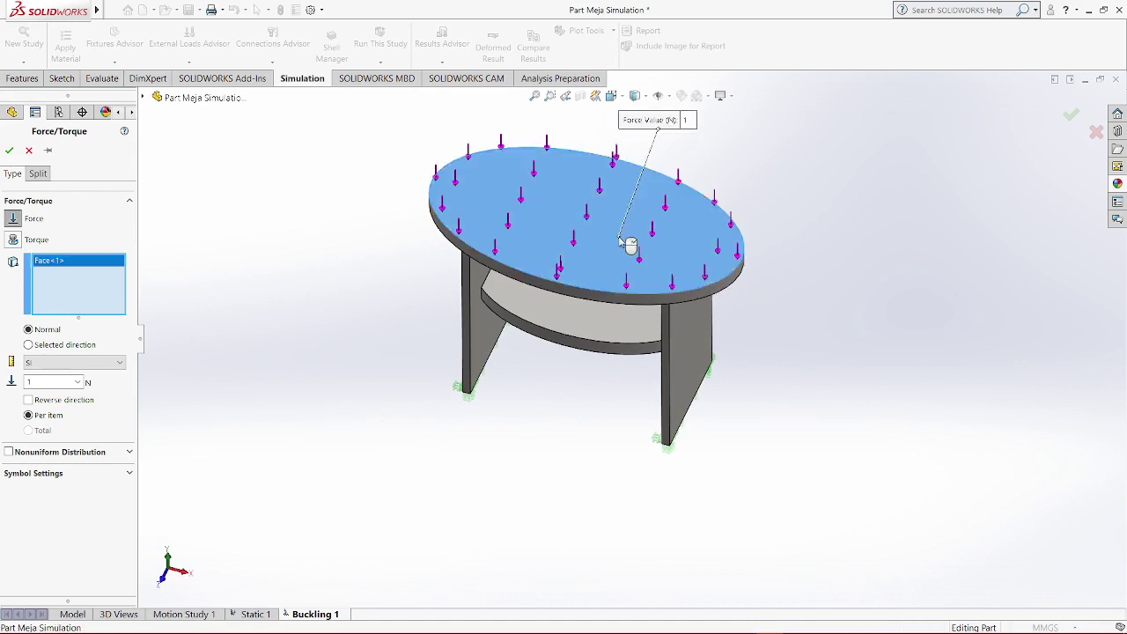
{"action": "double_click", "coordinate": [32, 384]}
{"action": "left_click", "coordinate": [9, 150]}
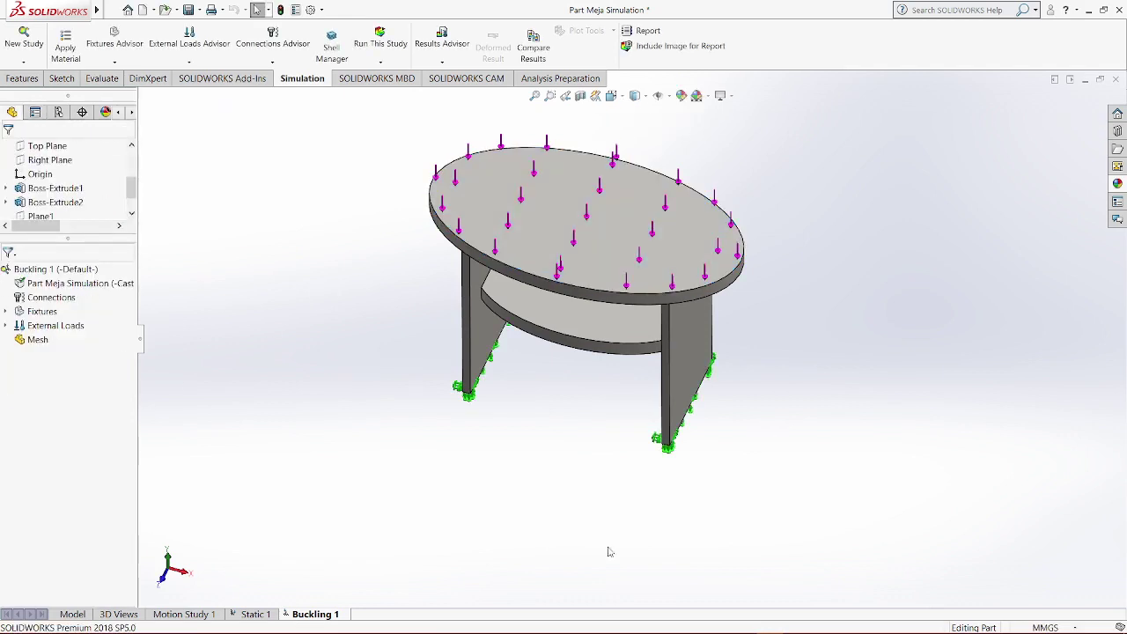
Run the Buckling 1 study with the defined fixtures and tabletop load
{"action": "middle_click_drag", "start_coordinate": [861, 432], "coordinate": [687, 432]}
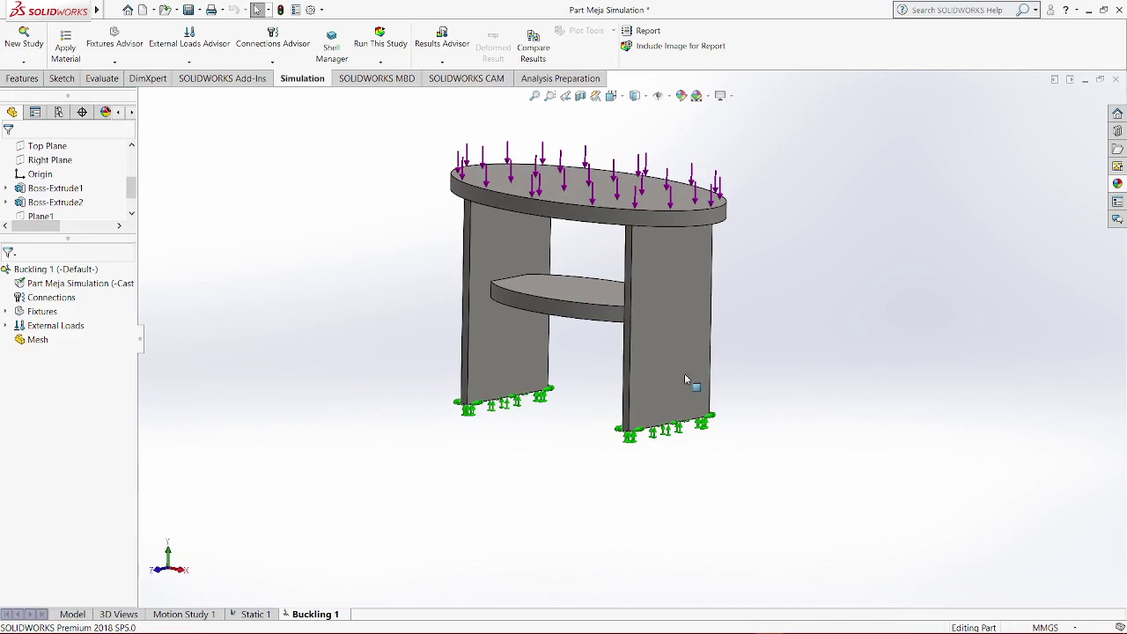
{"action": "middle_click_drag", "start_coordinate": [792, 181], "coordinate": [928, 259]}
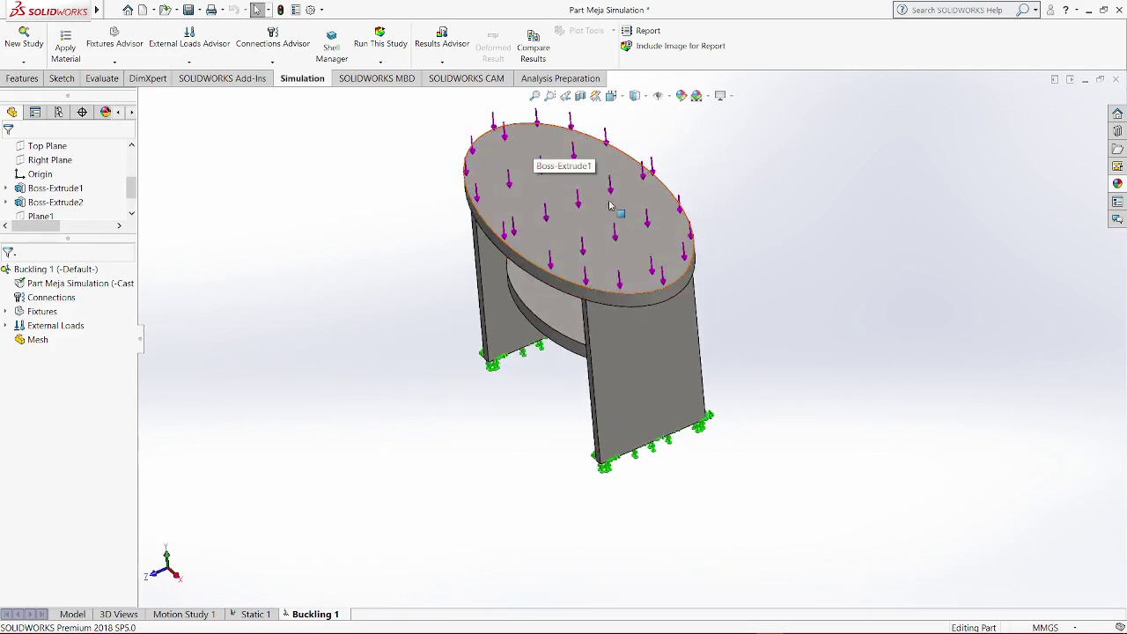
{"action": "middle_click_drag", "start_coordinate": [757, 279], "coordinate": [744, 235]}
{"action": "scroll", "coordinate": [508, 251], "scroll_direction": "down", "scroll_amount": 1}
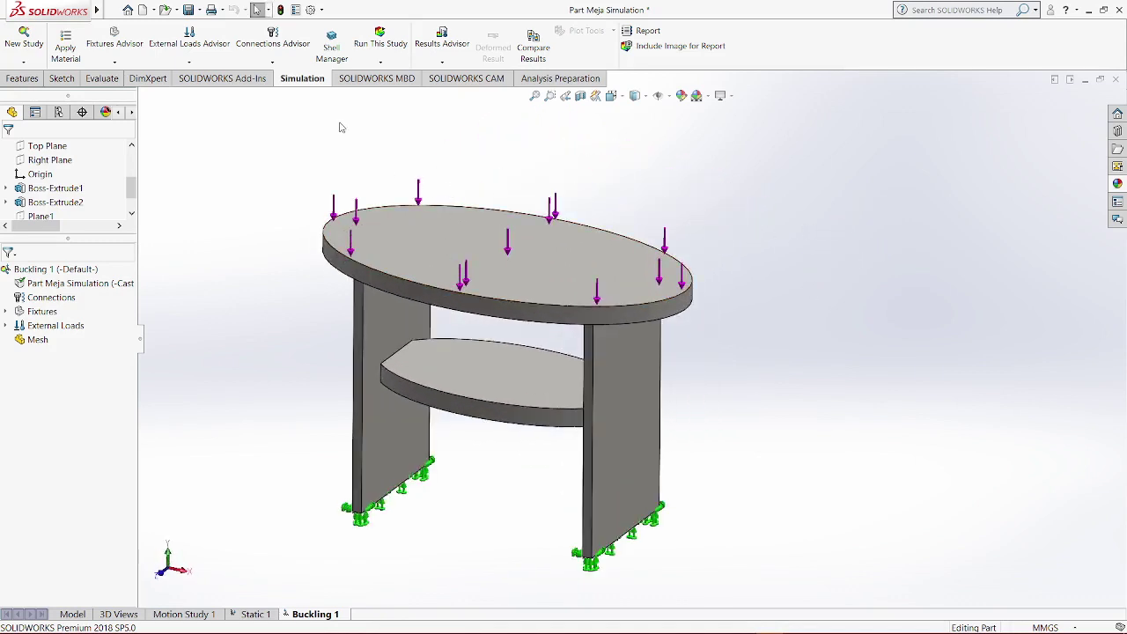
{"action": "left_click", "coordinate": [374, 51]}
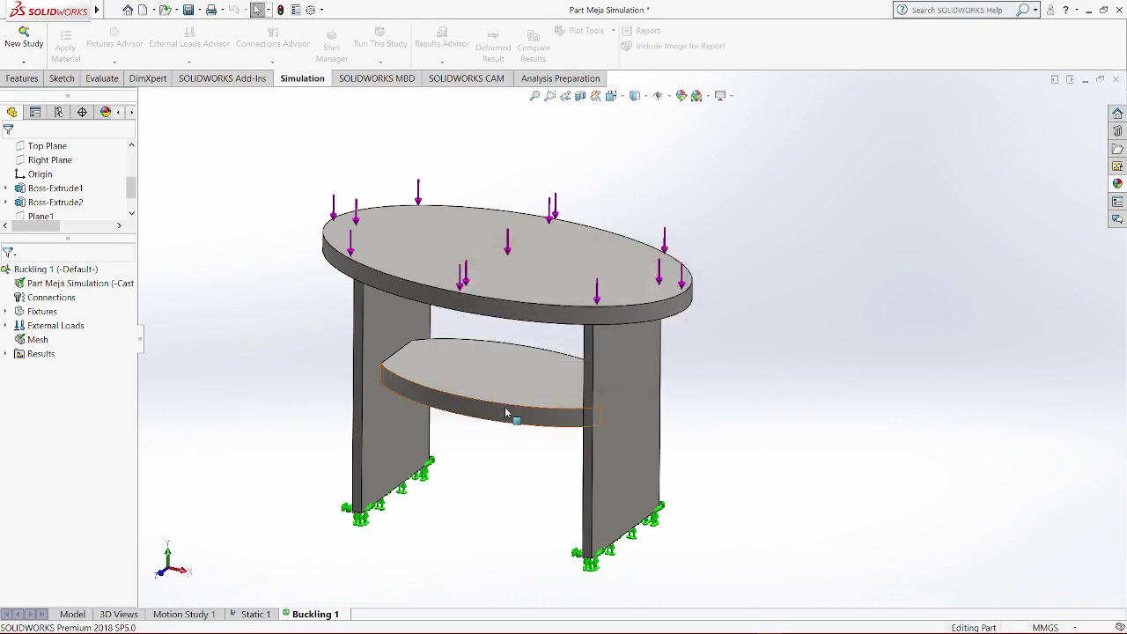
Examine the Amplitude1 buckling plot from several angles, checking the legs' deformed shape and the colour distribution against the AMPRES legend
{"action": "middle_click_drag", "start_coordinate": [709, 373], "coordinate": [717, 344]}
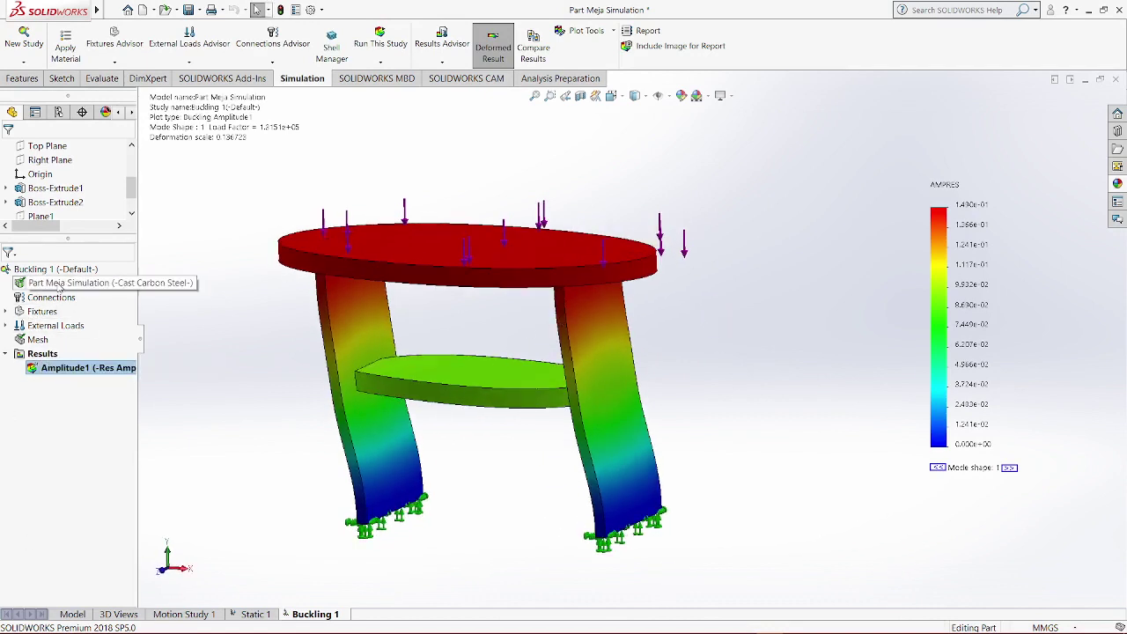
{"action": "middle_click_drag", "start_coordinate": [220, 408], "coordinate": [435, 296]}
{"action": "middle_click_drag", "start_coordinate": [707, 427], "coordinate": [724, 478]}
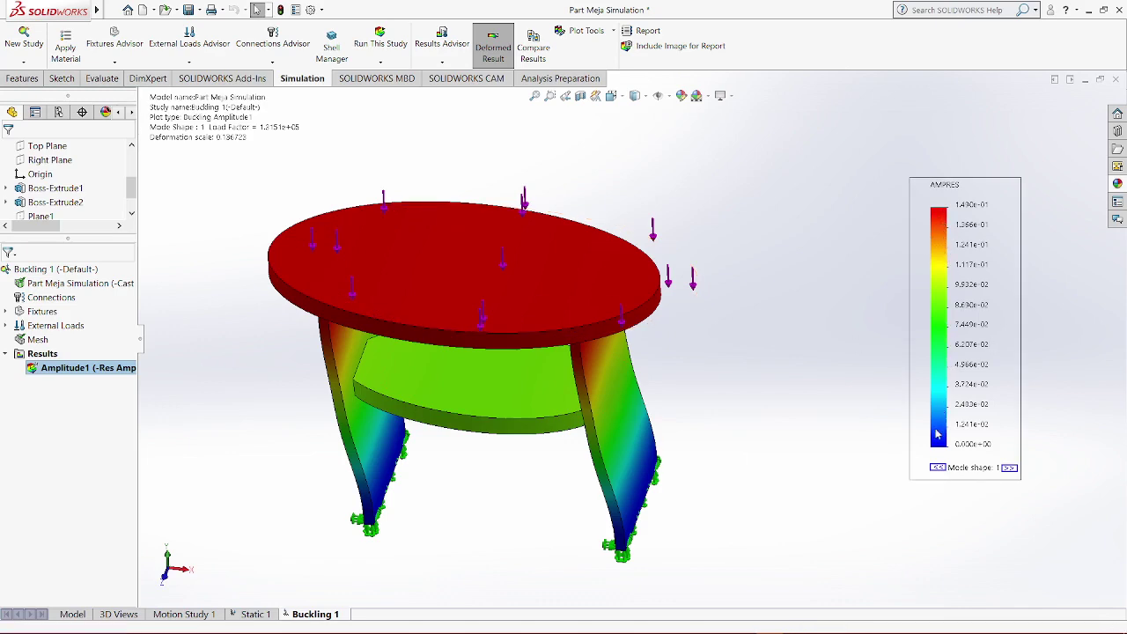
{"action": "middle_click_drag", "start_coordinate": [818, 455], "coordinate": [725, 397]}
{"action": "scroll", "coordinate": [639, 404], "scroll_direction": "up", "scroll_amount": 6}
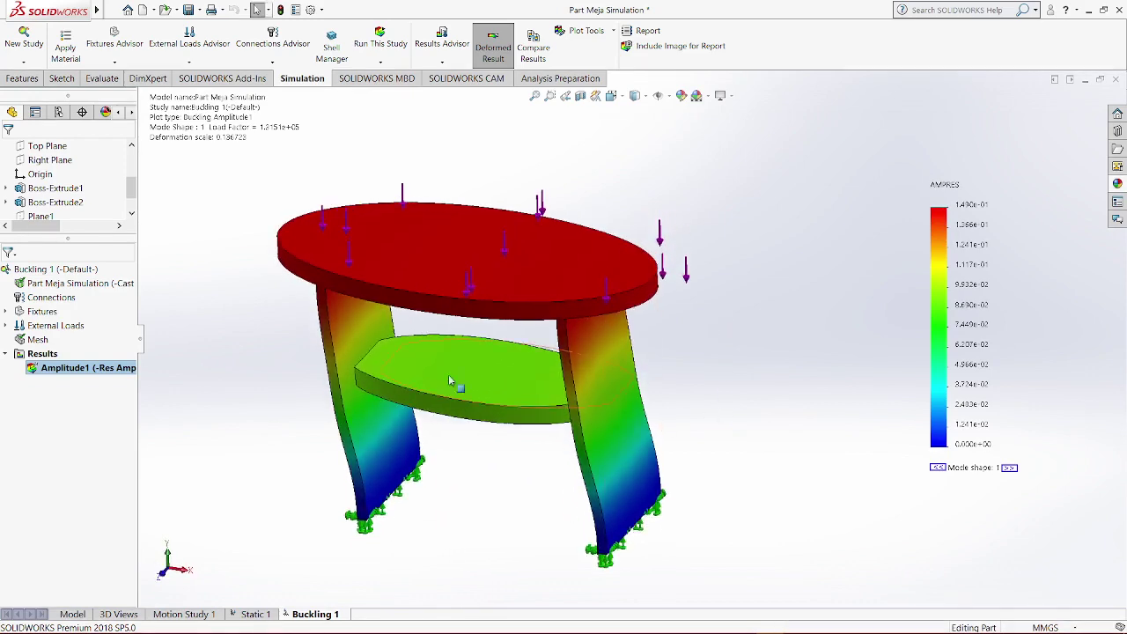
{"action": "scroll", "coordinate": [244, 257], "scroll_direction": "down", "scroll_amount": 4}
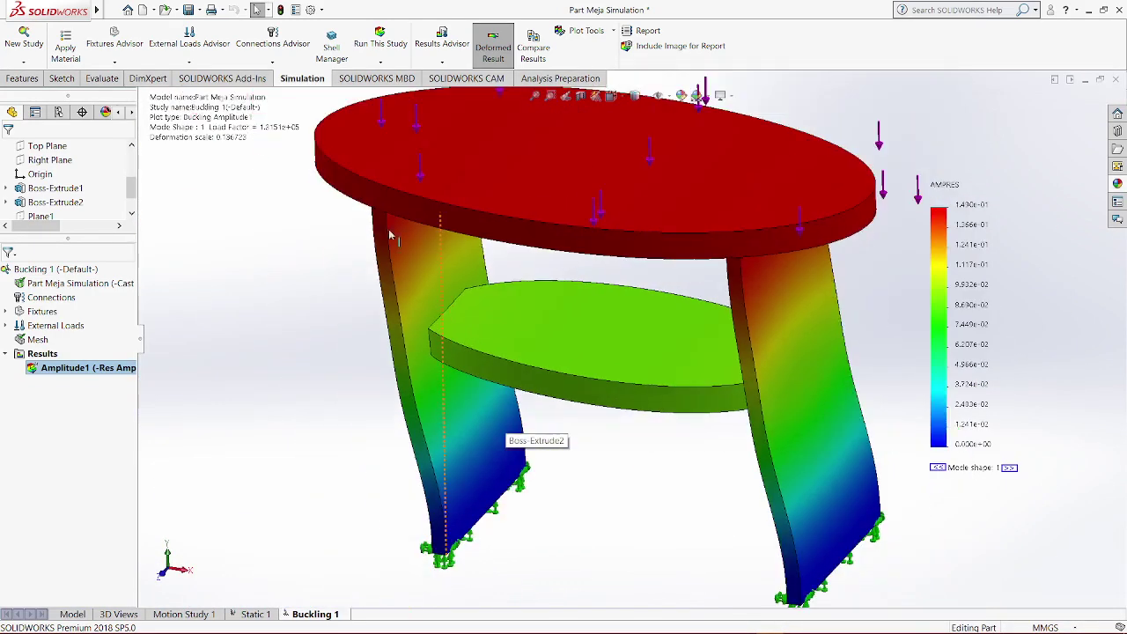
{"action": "scroll", "coordinate": [639, 232], "scroll_direction": "down", "scroll_amount": 3}
{"action": "middle_click_drag", "start_coordinate": [721, 164], "coordinate": [712, 162]}
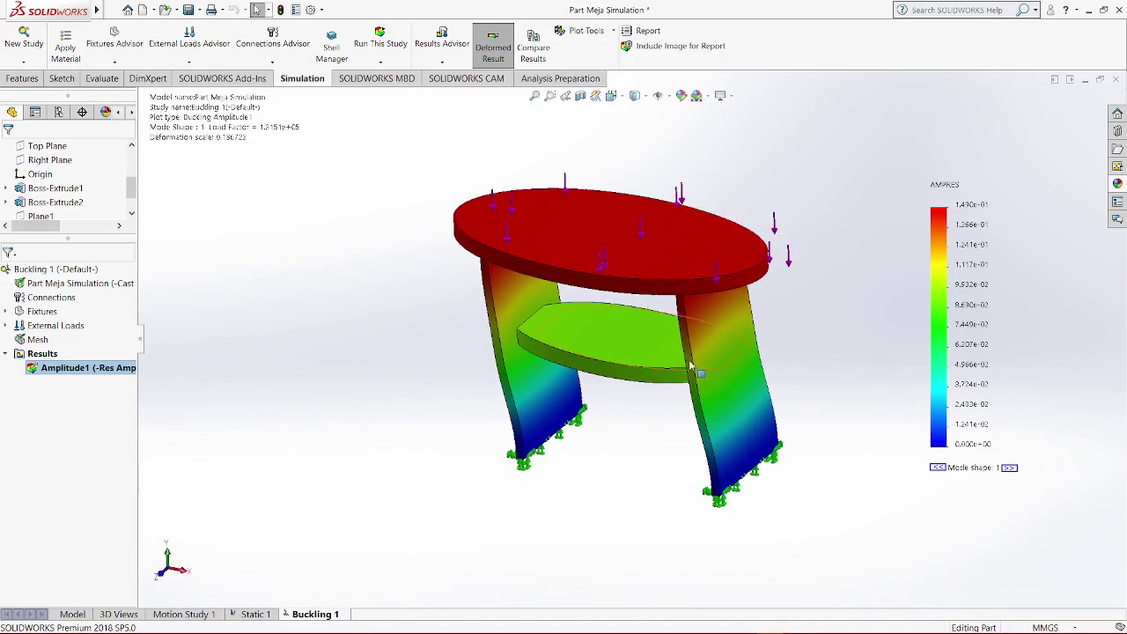
{"action": "scroll", "coordinate": [775, 181], "scroll_direction": "down", "scroll_amount": 3}
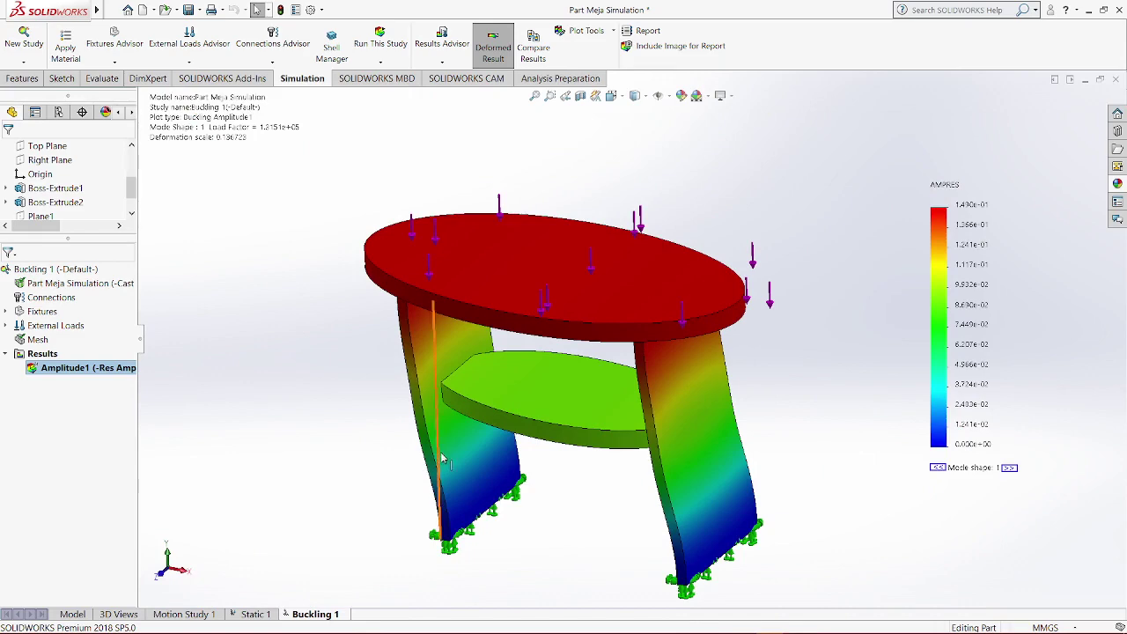
{"action": "middle_click_drag", "start_coordinate": [540, 460], "coordinate": [559, 482]}
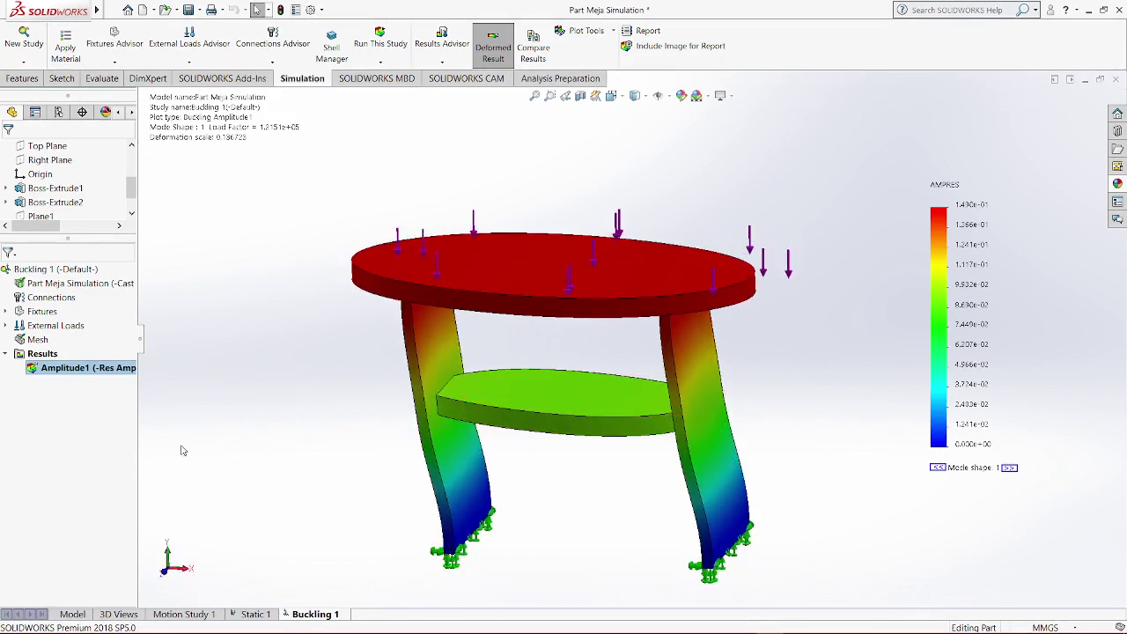
Animate the Amplitude1 mode shape plot, trying reduced speeds of 47 and 28, replay it and close the animation
{"action": "right_click", "coordinate": [57, 373]}
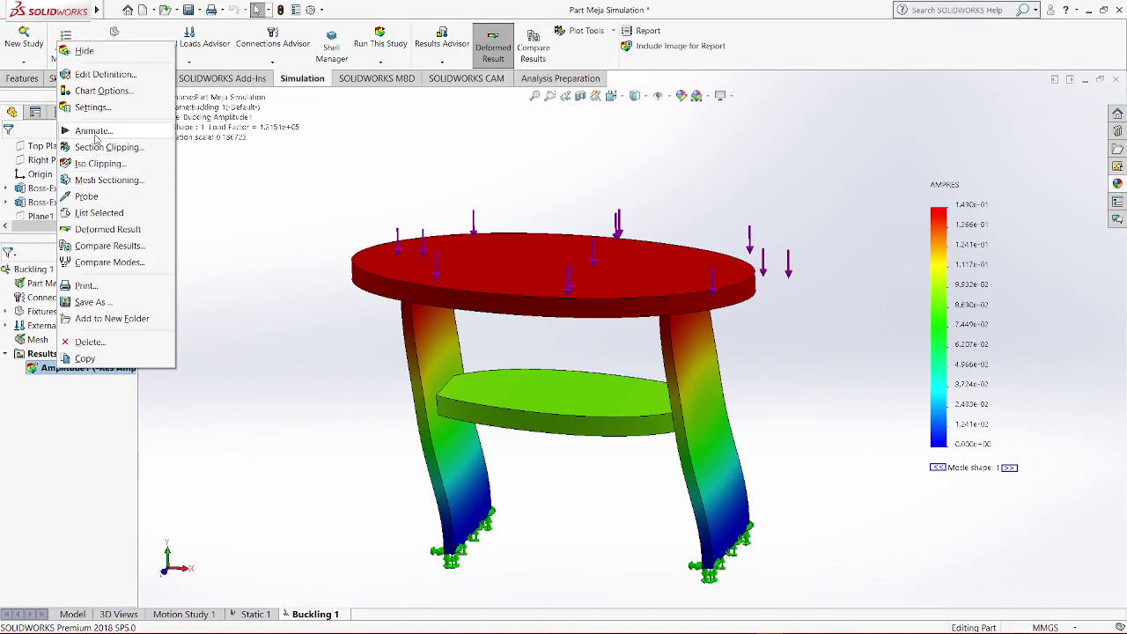
{"action": "left_click", "coordinate": [93, 131]}
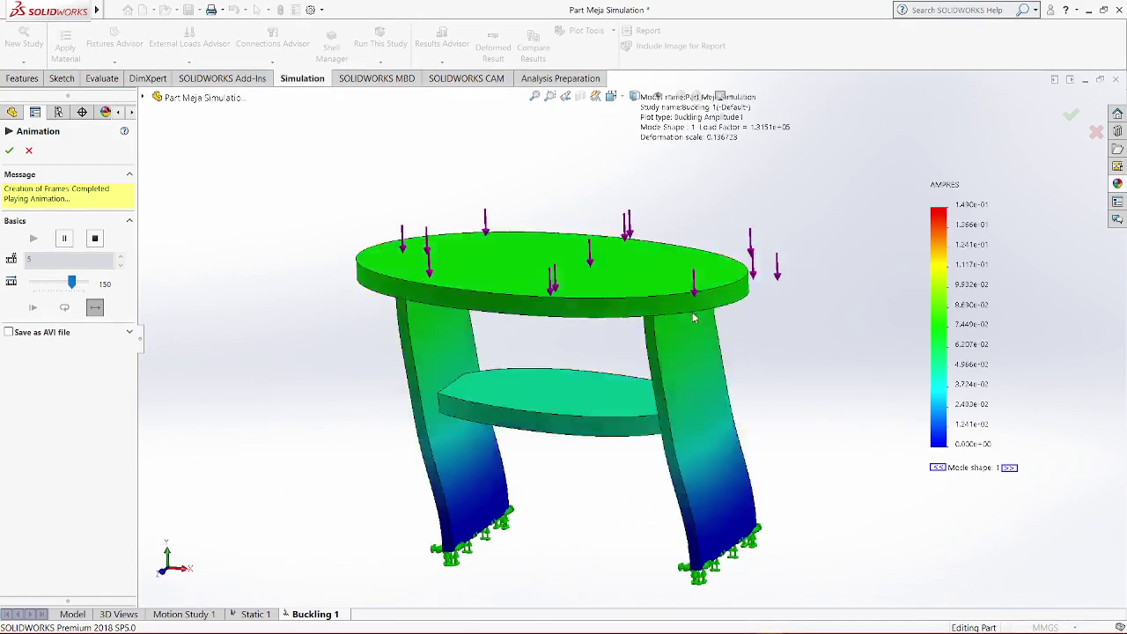
{"action": "left_click_drag", "start_coordinate": [72, 283], "coordinate": [58, 285]}
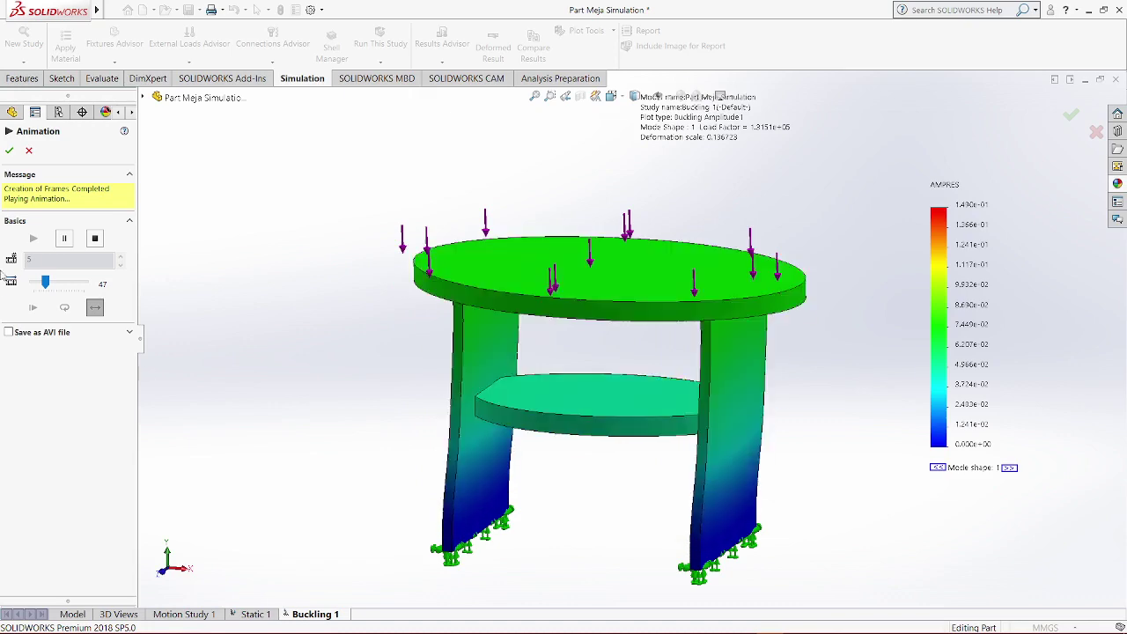
{"action": "left_click_drag", "start_coordinate": [45, 281], "coordinate": [40, 289]}
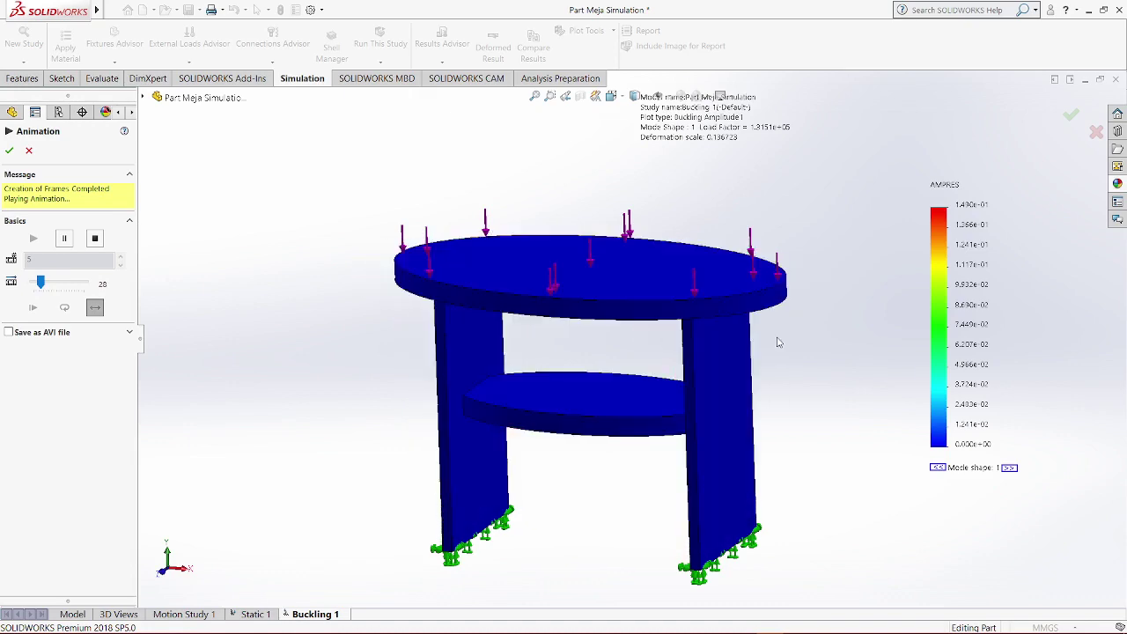
{"action": "left_click", "coordinate": [95, 238]}
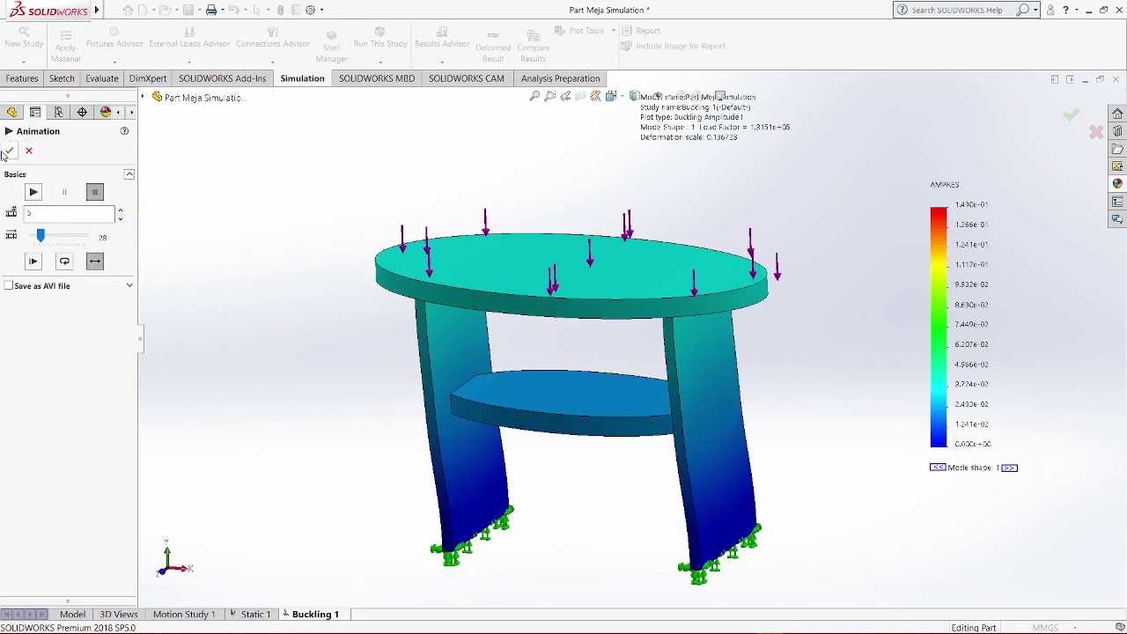
{"action": "left_click_drag", "start_coordinate": [40, 237], "coordinate": [47, 237]}
{"action": "left_click", "coordinate": [33, 192]}
{"action": "left_click", "coordinate": [10, 151]}
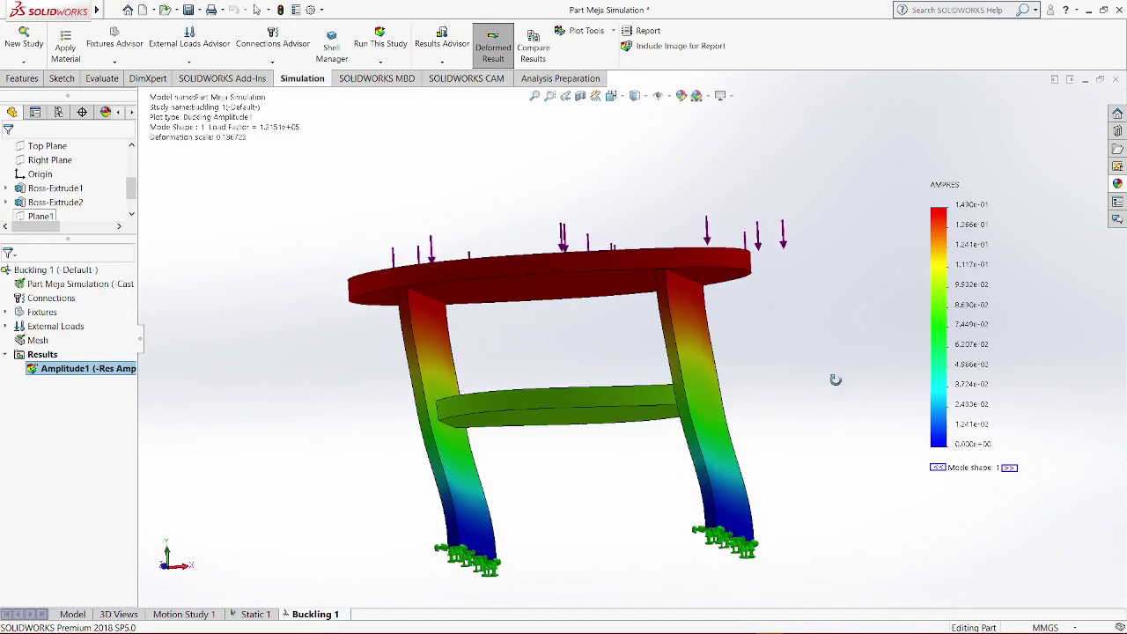
{"action": "middle_click_drag", "start_coordinate": [521, 513], "coordinate": [531, 493]}
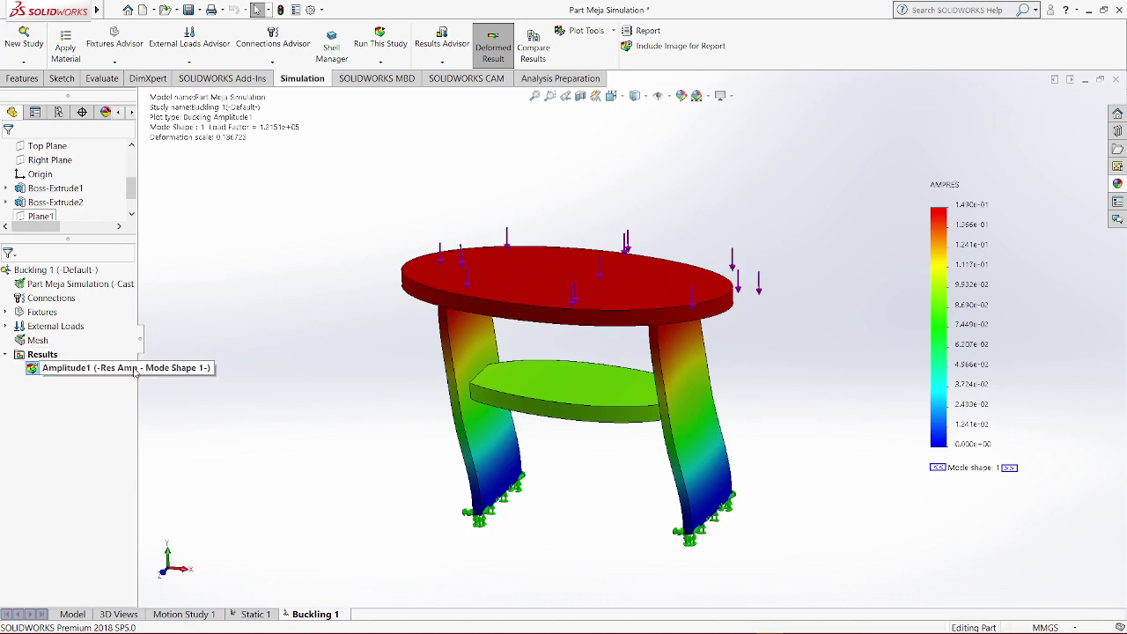
{"action": "right_click", "coordinate": [63, 376]}
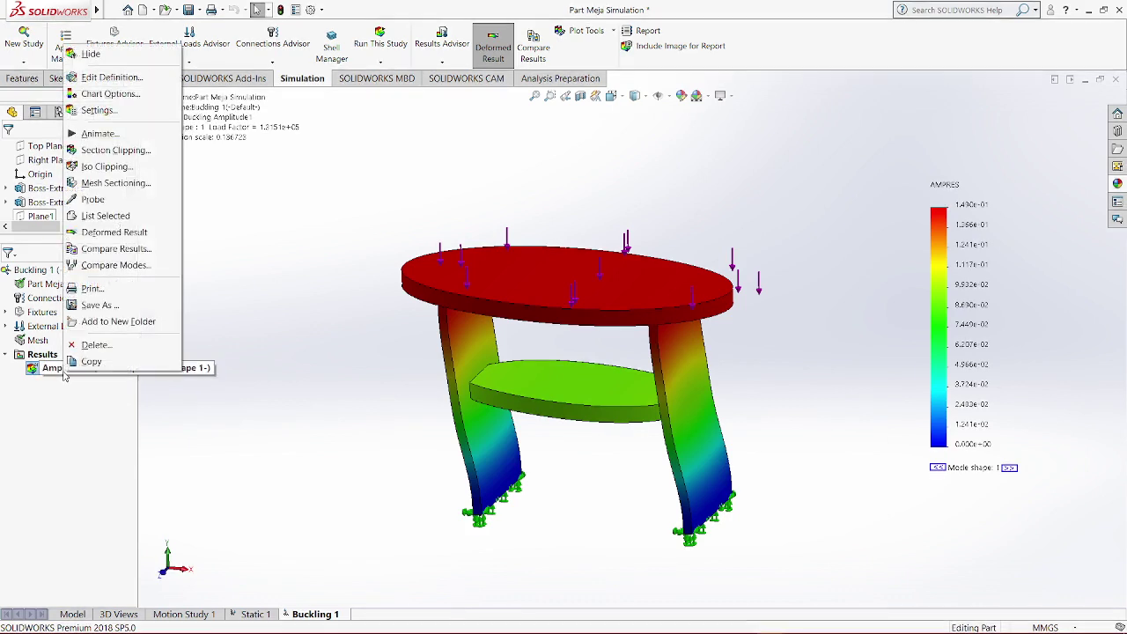
{"action": "left_click", "coordinate": [257, 337]}
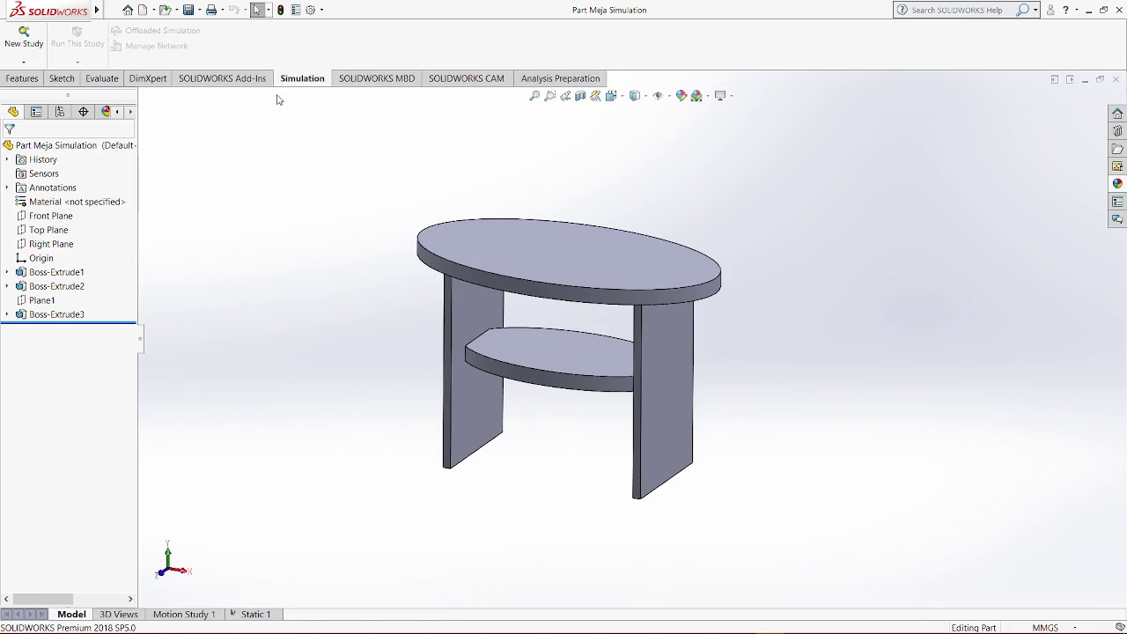
Create a new Drop Test study for the oval table, keeping the name Drop Test 1
{"action": "left_click", "coordinate": [24, 39]}
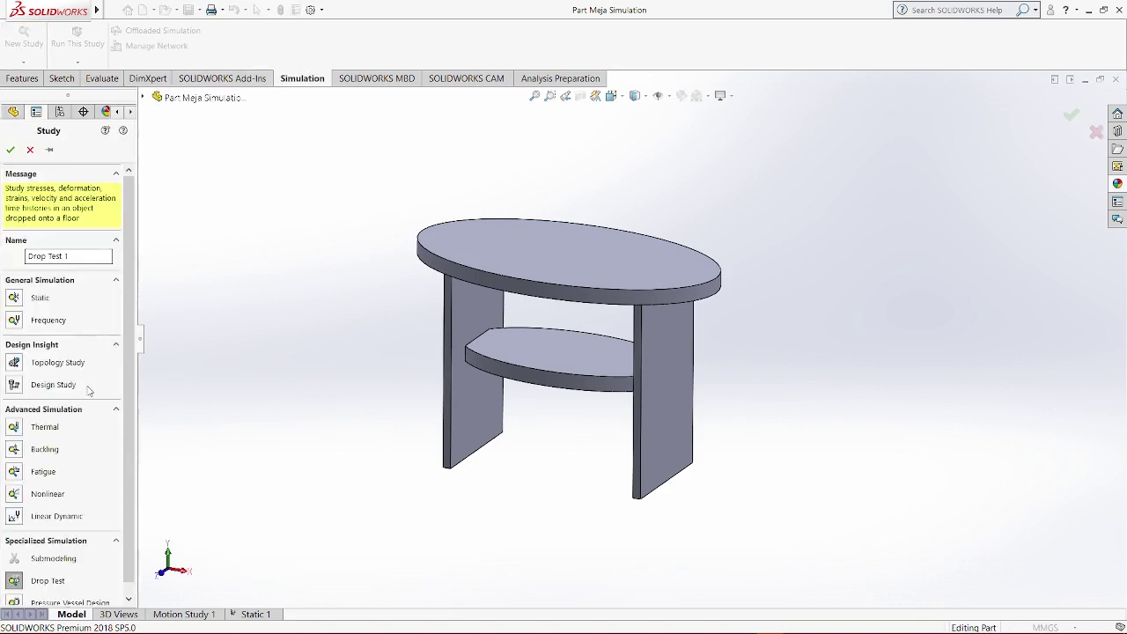
{"action": "scroll", "coordinate": [82, 378], "scroll_direction": "down", "scroll_amount": 1}
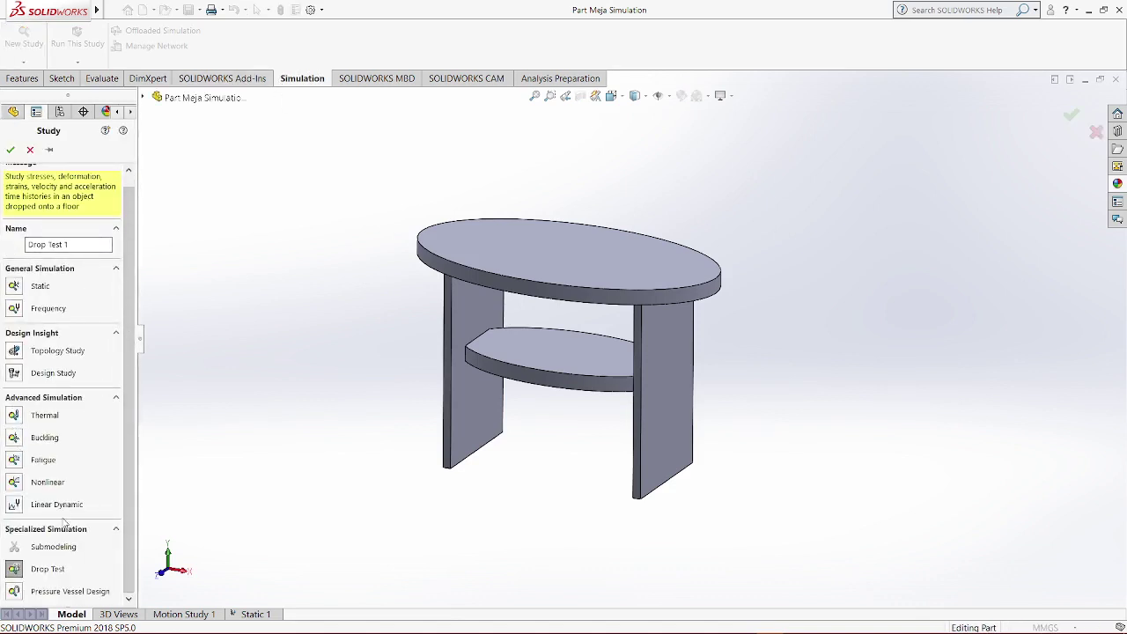
{"action": "left_click", "coordinate": [18, 572]}
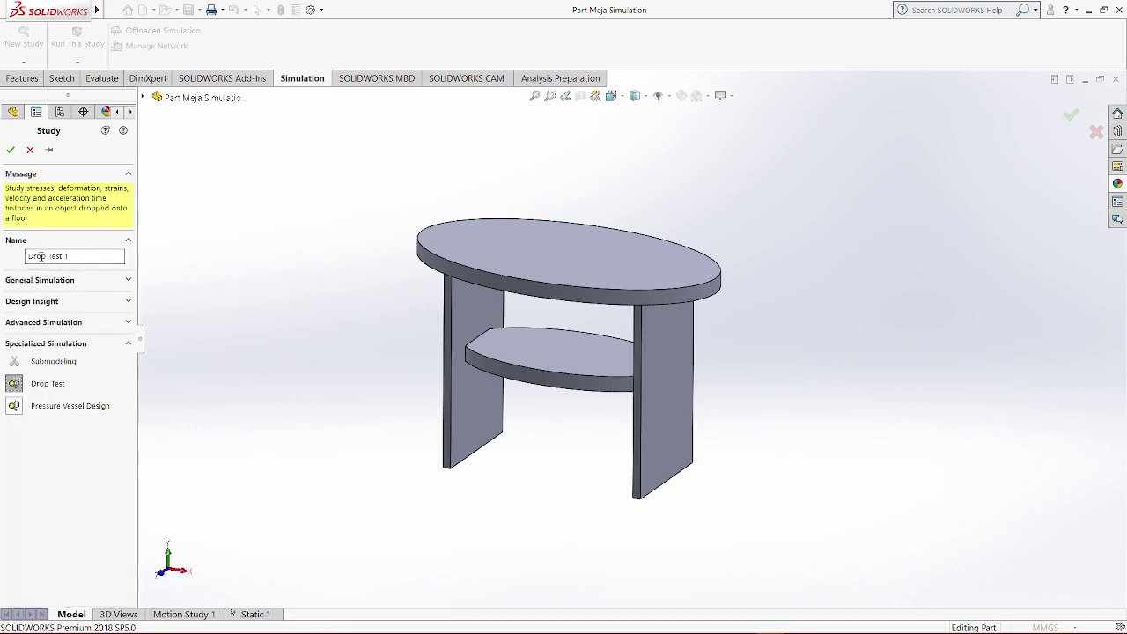
{"action": "left_click", "coordinate": [78, 257]}
{"action": "left_click", "coordinate": [10, 150]}
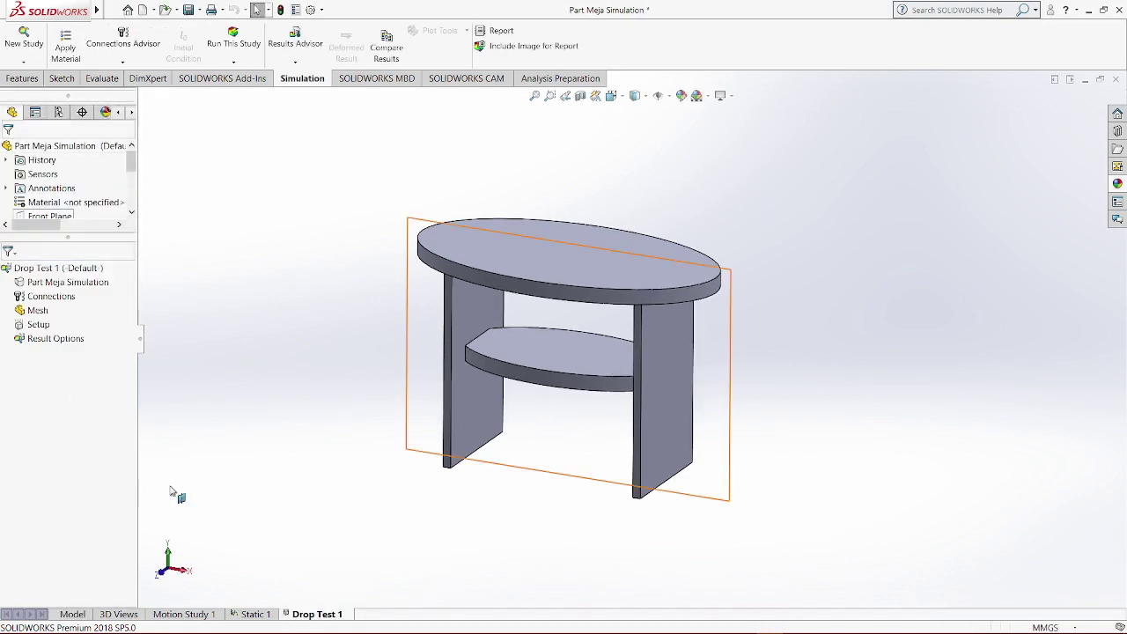
Apply Cast Carbon Steel from the Steel category to the table part in the drop test study
{"action": "mouse_move", "coordinate": [784, 327]}
{"action": "middle_mouse_down"}
{"action": "mouse_move", "coordinate": [786, 314]}
{"action": "mouse_move", "coordinate": [786, 327]}
{"action": "middle_mouse_up"}
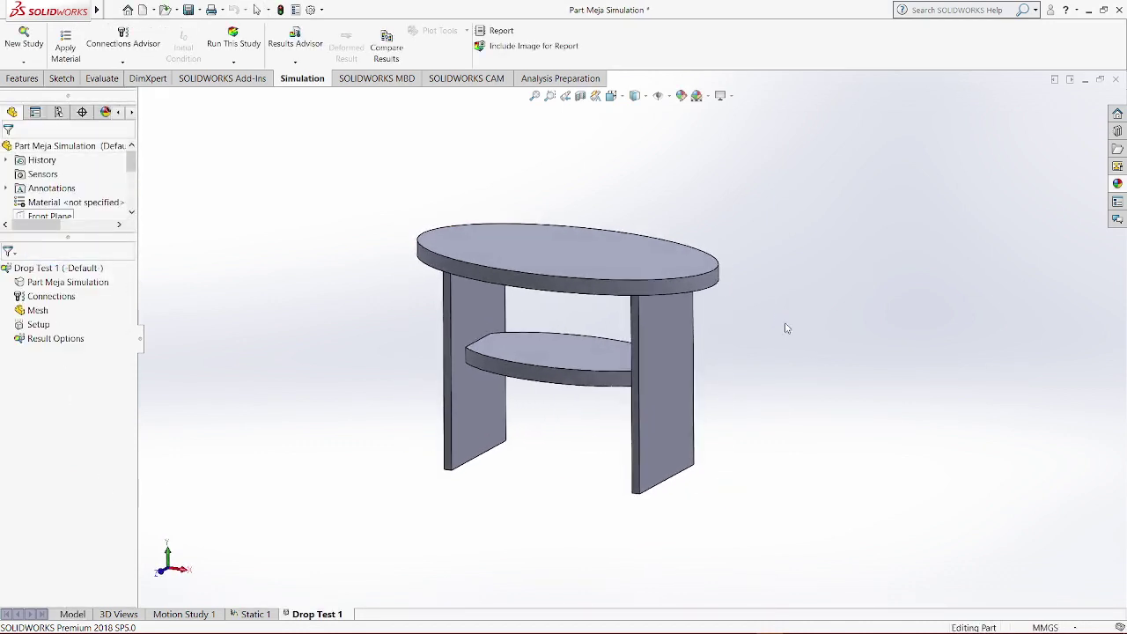
{"action": "right_click", "coordinate": [63, 284]}
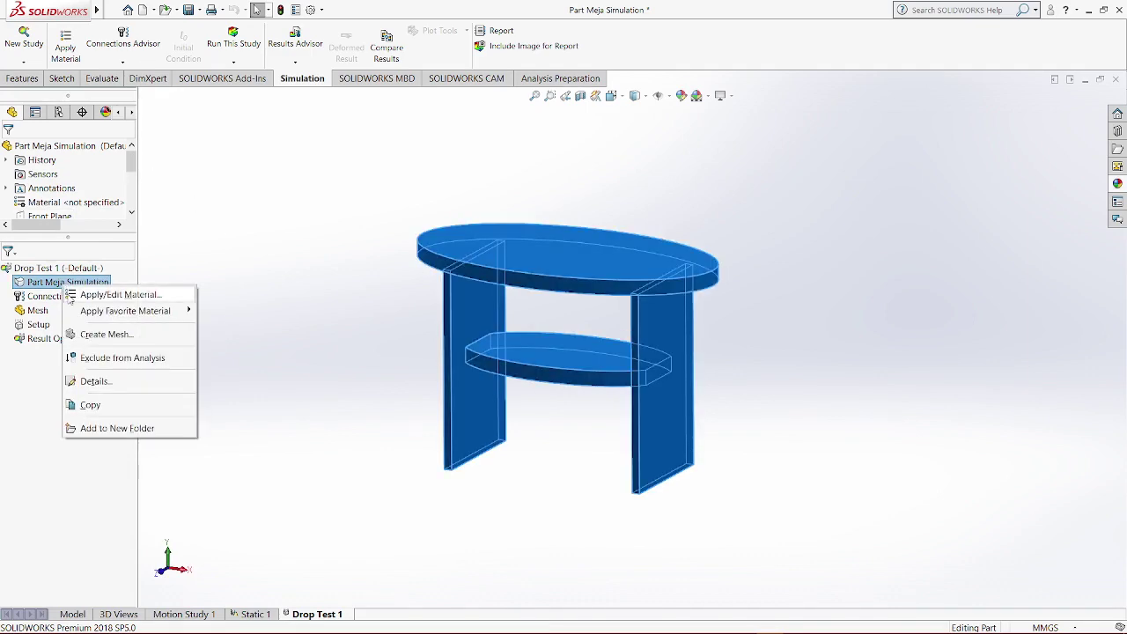
{"action": "key", "text": "Escape"}
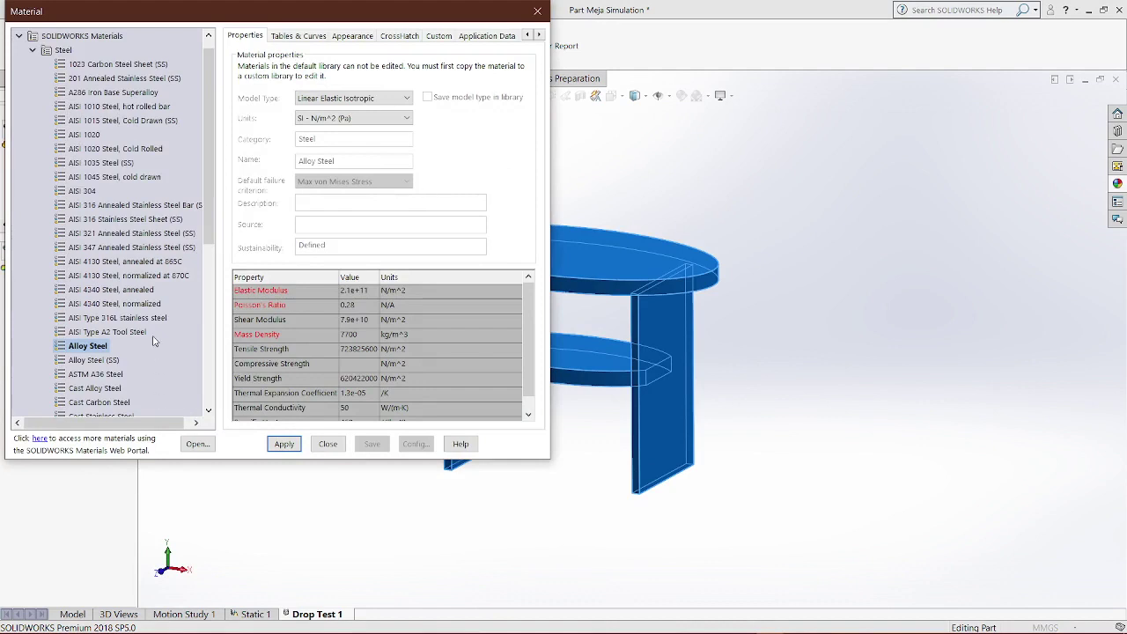
{"action": "scroll", "coordinate": [153, 344], "scroll_direction": "down", "scroll_amount": 1}
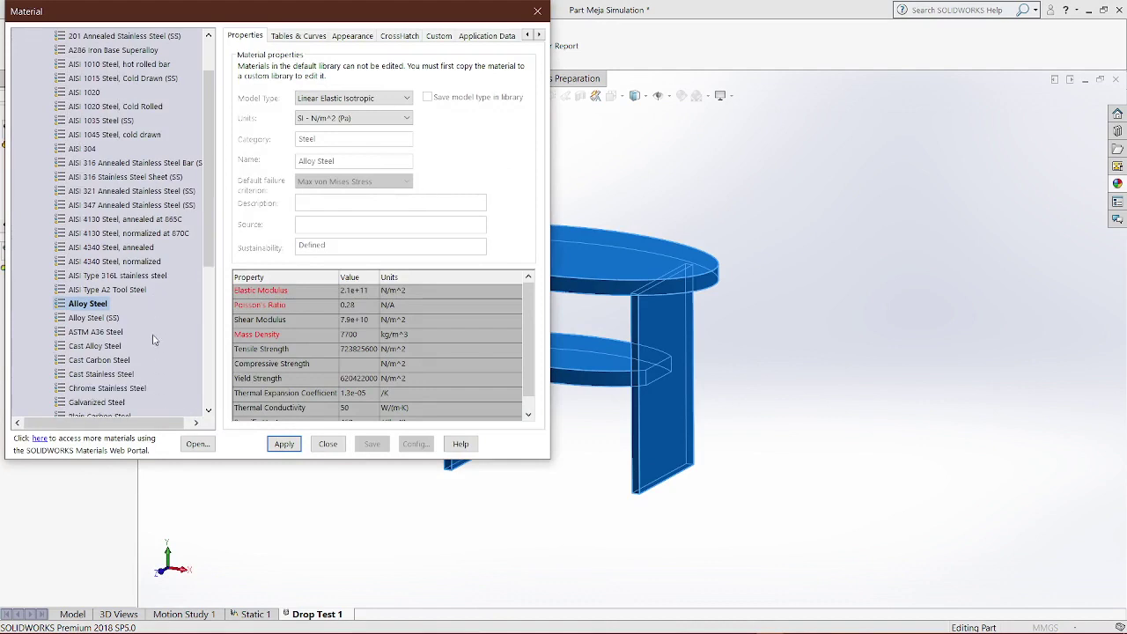
{"action": "left_click", "coordinate": [100, 362]}
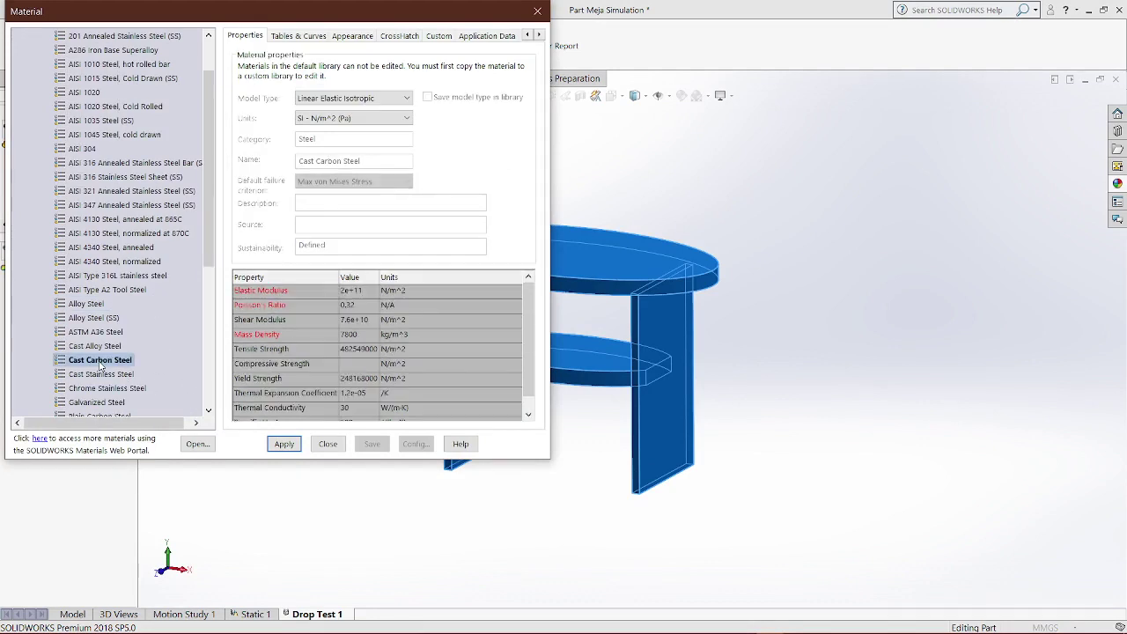
{"action": "left_click", "coordinate": [282, 447]}
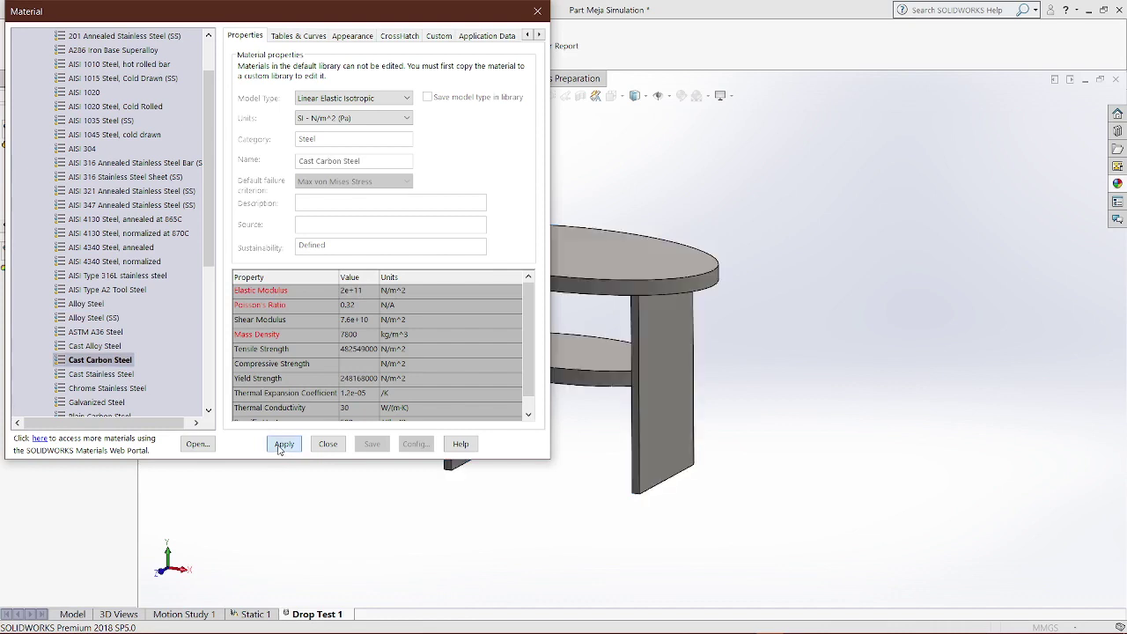
{"action": "left_click", "coordinate": [537, 12]}
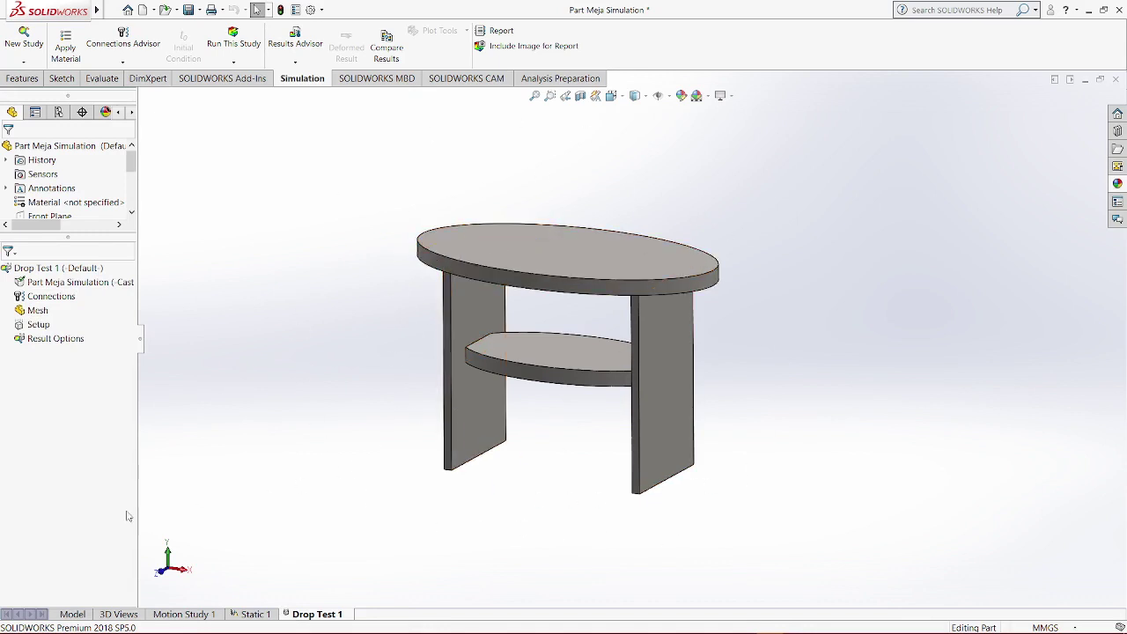
Open the drop test setup definition and go to the drop height measured from the centroid
{"action": "left_click", "coordinate": [35, 325]}
{"action": "right_click", "coordinate": [22, 328]}
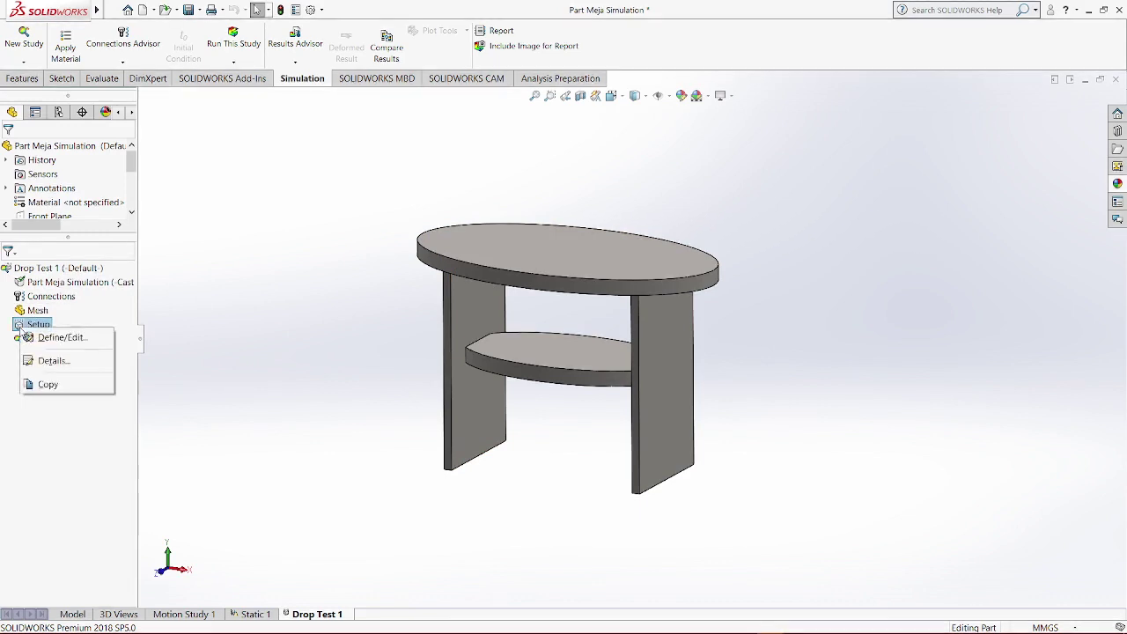
{"action": "left_click", "coordinate": [56, 339]}
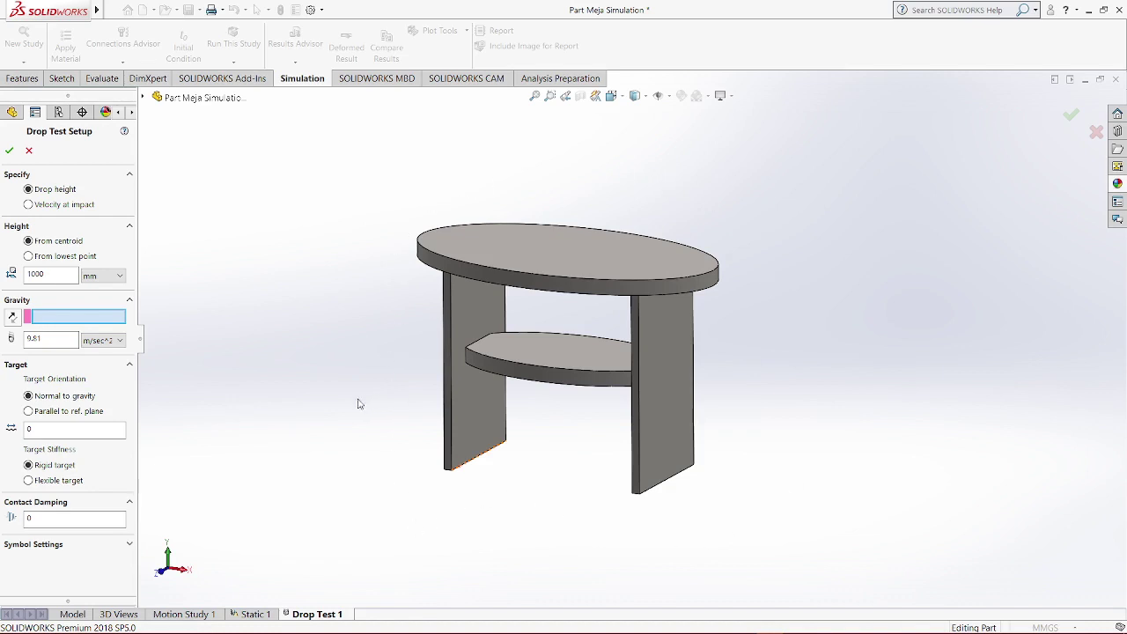
{"action": "left_click", "coordinate": [52, 275]}
Try to accept the drop test setup with the lower shelf's curved bottom edge as the gravity reference
{"action": "middle_click_drag", "start_coordinate": [531, 510], "coordinate": [531, 420]}
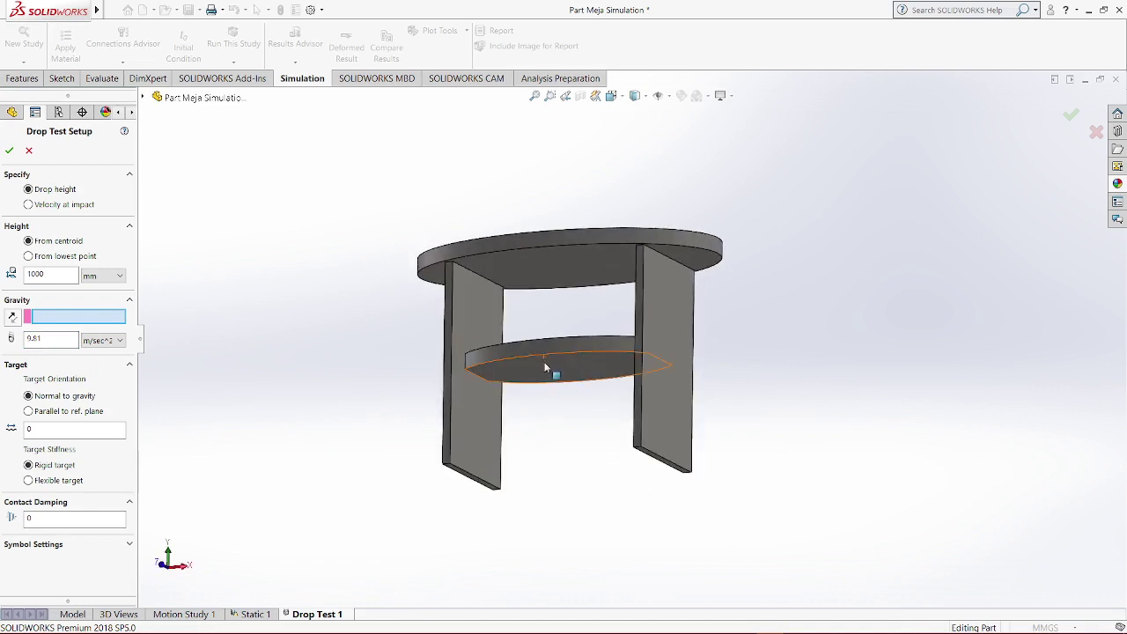
{"action": "mouse_move", "coordinate": [539, 465]}
{"action": "middle_mouse_down"}
{"action": "mouse_move", "coordinate": [541, 438]}
{"action": "mouse_move", "coordinate": [555, 464]}
{"action": "middle_mouse_up"}
{"action": "mouse_move", "coordinate": [565, 416]}
{"action": "middle_mouse_down"}
{"action": "mouse_move", "coordinate": [543, 405]}
{"action": "mouse_move", "coordinate": [552, 410]}
{"action": "middle_mouse_up"}
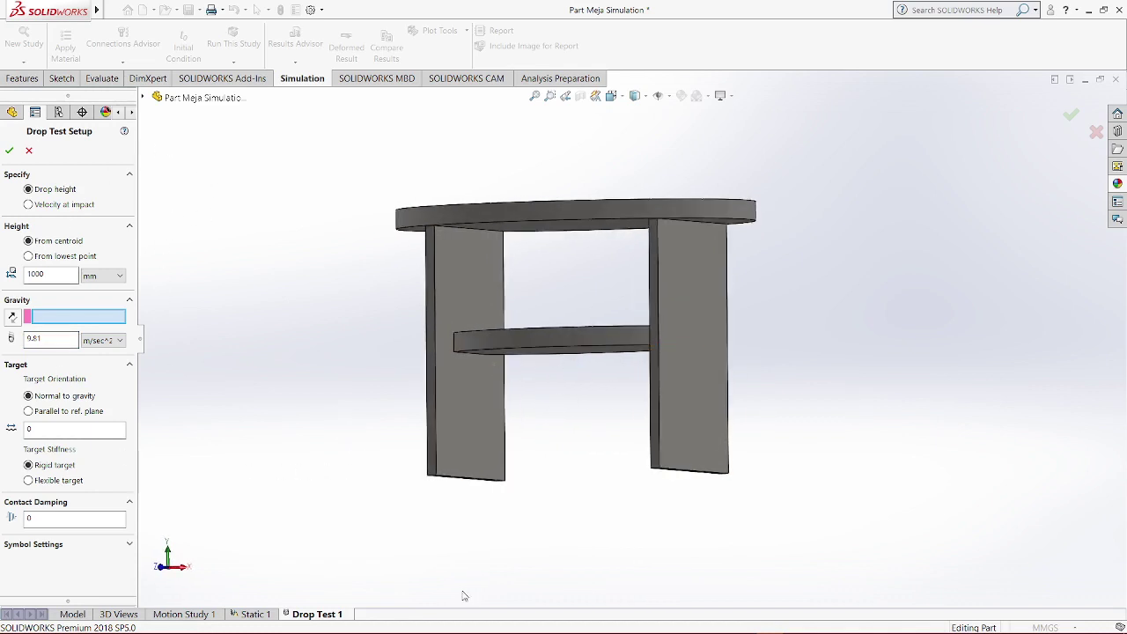
{"action": "middle_click_drag", "start_coordinate": [559, 395], "coordinate": [562, 374]}
{"action": "scroll", "coordinate": [546, 334], "scroll_direction": "down", "scroll_amount": 2}
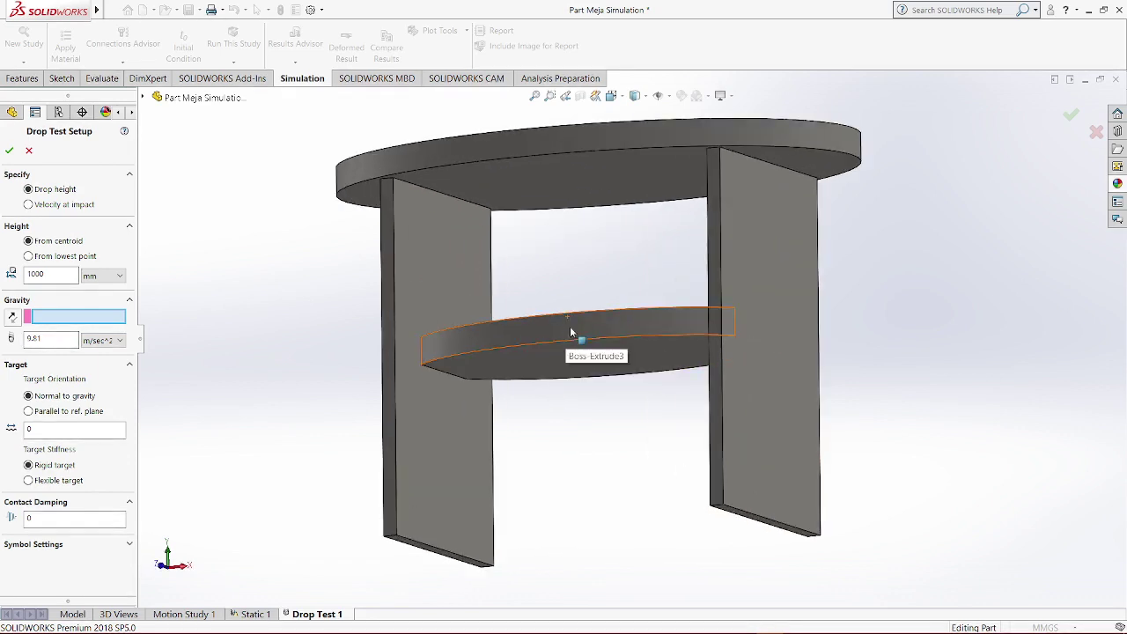
{"action": "left_click", "coordinate": [572, 338]}
{"action": "middle_click_drag", "start_coordinate": [573, 344], "coordinate": [551, 463]}
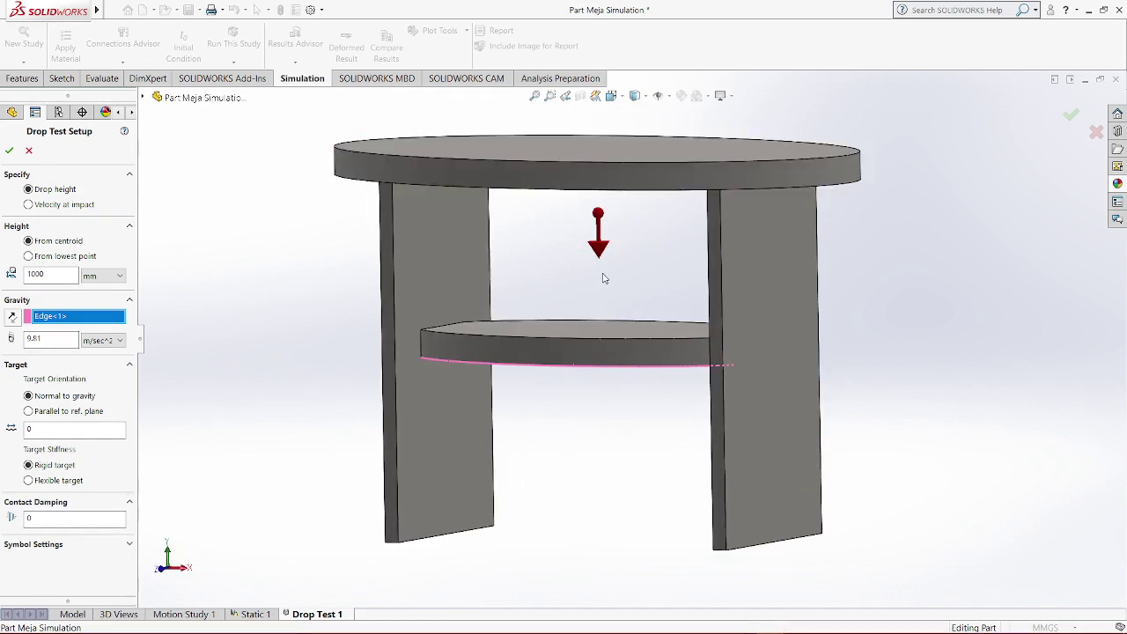
{"action": "middle_click_drag", "start_coordinate": [593, 492], "coordinate": [573, 465]}
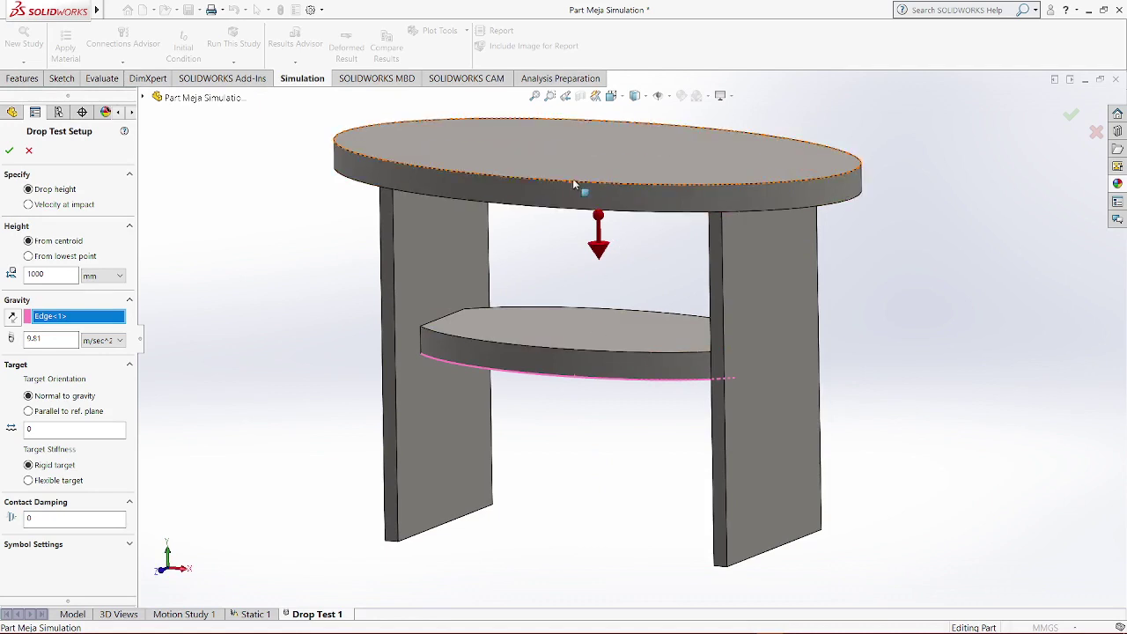
{"action": "left_click", "coordinate": [602, 351]}
{"action": "left_click", "coordinate": [602, 382]}
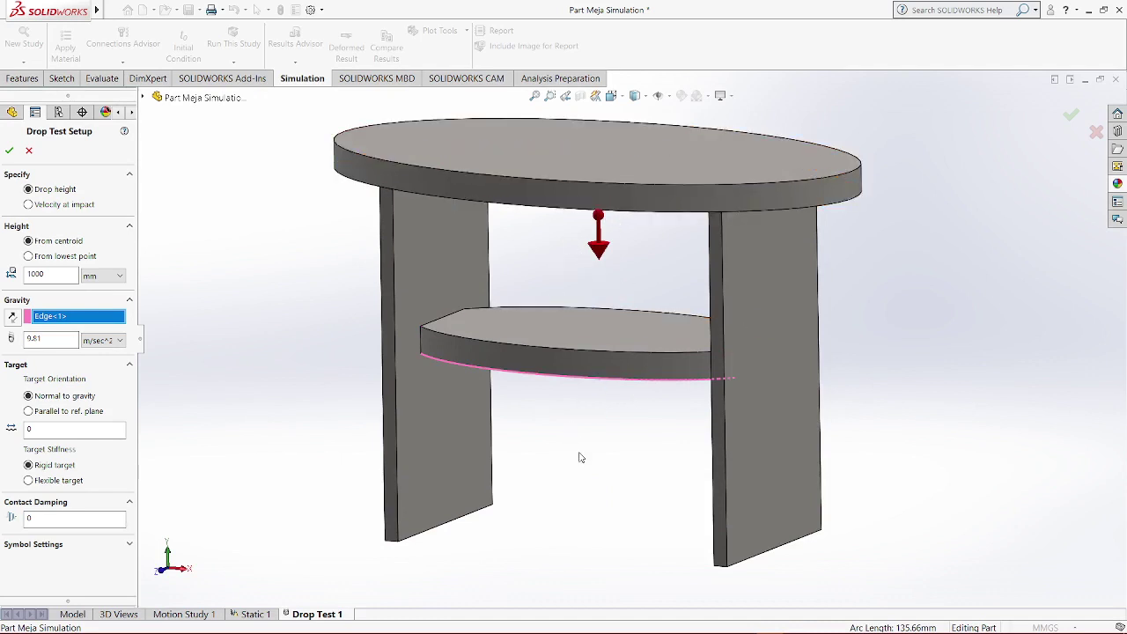
{"action": "middle_click_drag", "start_coordinate": [578, 455], "coordinate": [587, 430]}
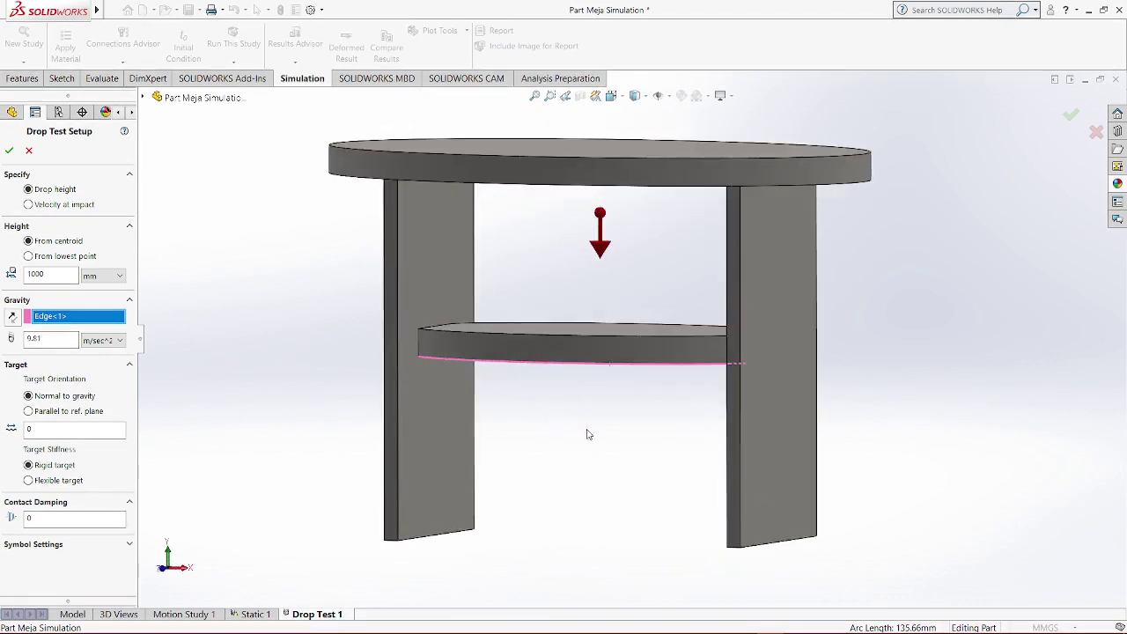
{"action": "left_click", "coordinate": [9, 150]}
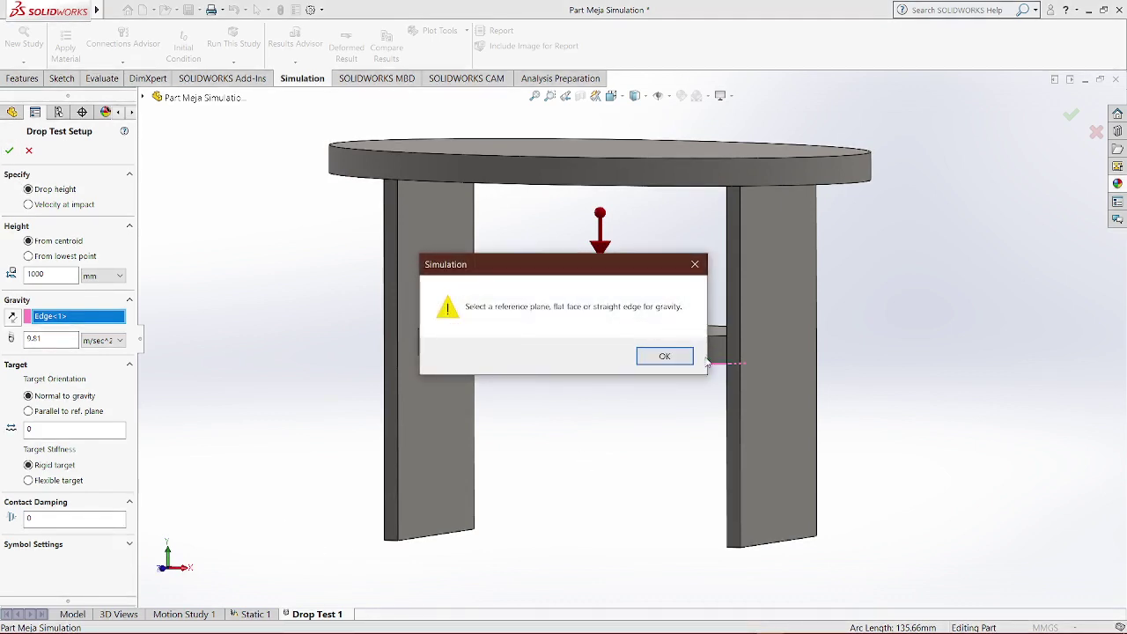
{"action": "left_click", "coordinate": [664, 355]}
Set the underside face of the lower shelf as the gravity reference and accept the drop test setup
{"action": "middle_click_drag", "start_coordinate": [651, 405], "coordinate": [603, 440]}
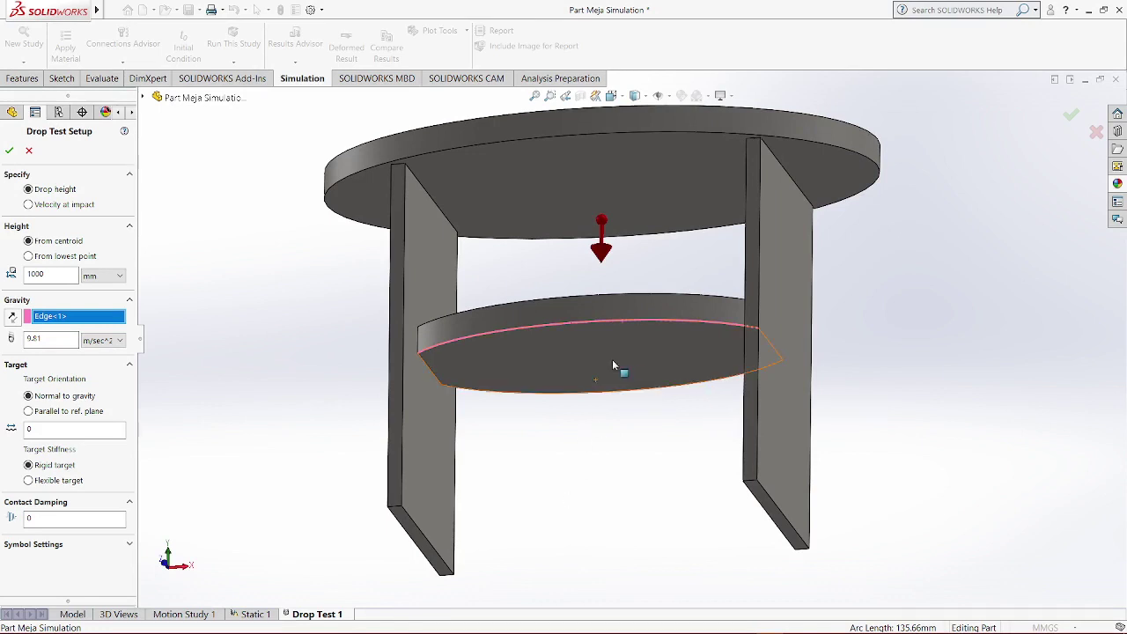
{"action": "middle_click_drag", "start_coordinate": [598, 438], "coordinate": [558, 493]}
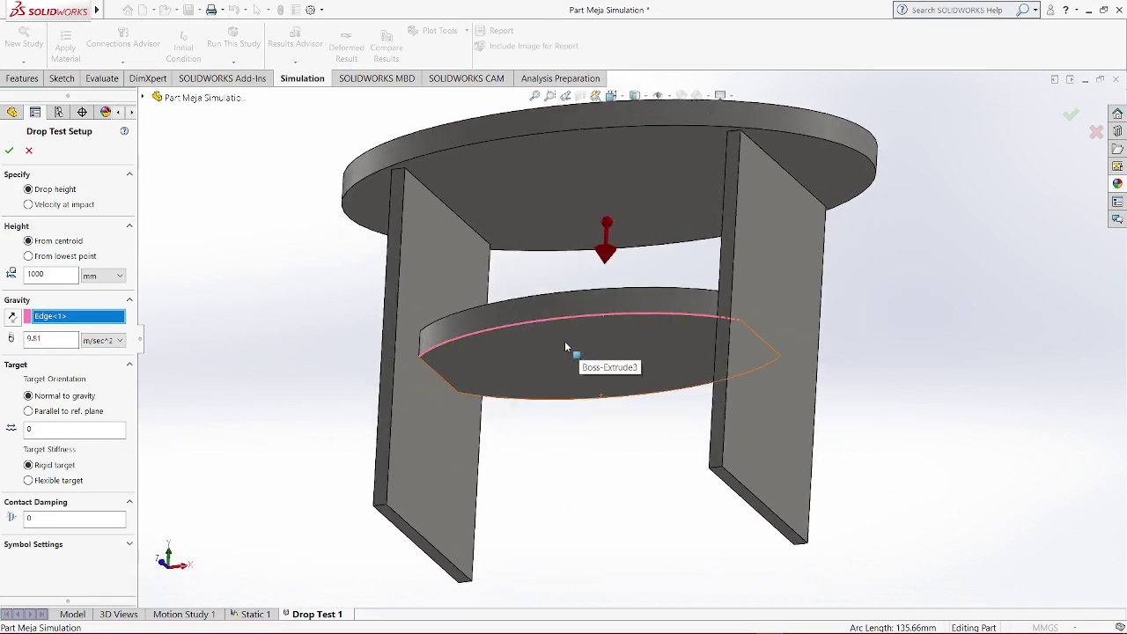
{"action": "left_click", "coordinate": [589, 345]}
{"action": "middle_click_drag", "start_coordinate": [583, 385], "coordinate": [578, 538]}
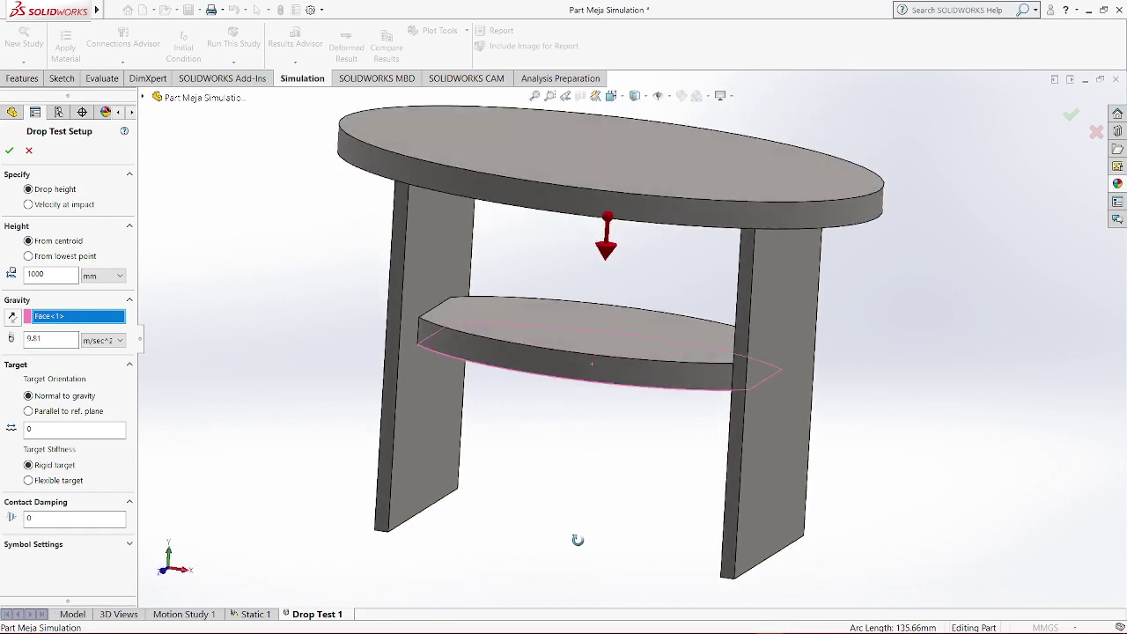
{"action": "left_click", "coordinate": [8, 153]}
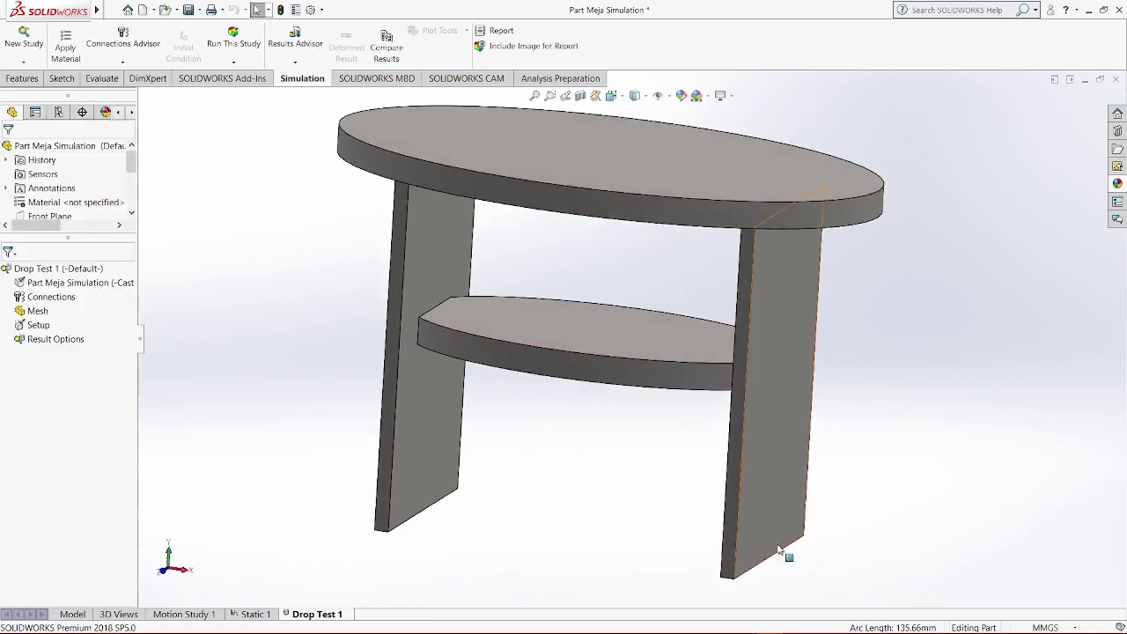
Run the Drop Test 1 study with the defined material and setup
{"action": "mouse_move", "coordinate": [875, 490]}
{"action": "middle_mouse_down"}
{"action": "mouse_move", "coordinate": [855, 478]}
{"action": "mouse_move", "coordinate": [875, 495]}
{"action": "middle_mouse_up"}
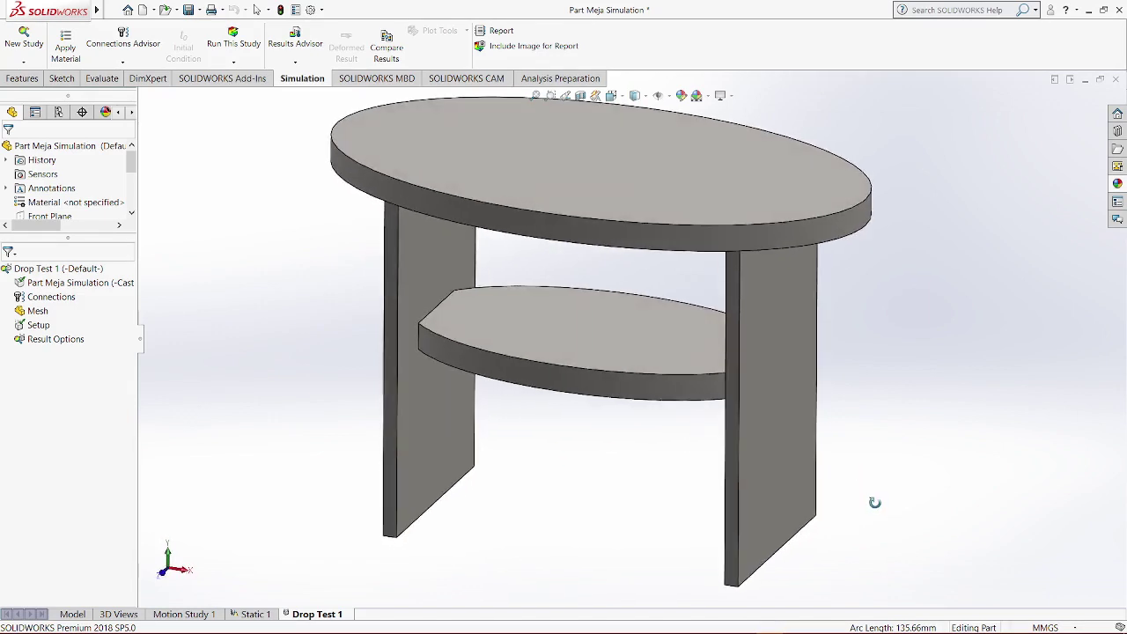
{"action": "scroll", "coordinate": [860, 390], "scroll_direction": "up", "scroll_amount": 4}
{"action": "scroll", "coordinate": [838, 285], "scroll_direction": "down", "scroll_amount": 2}
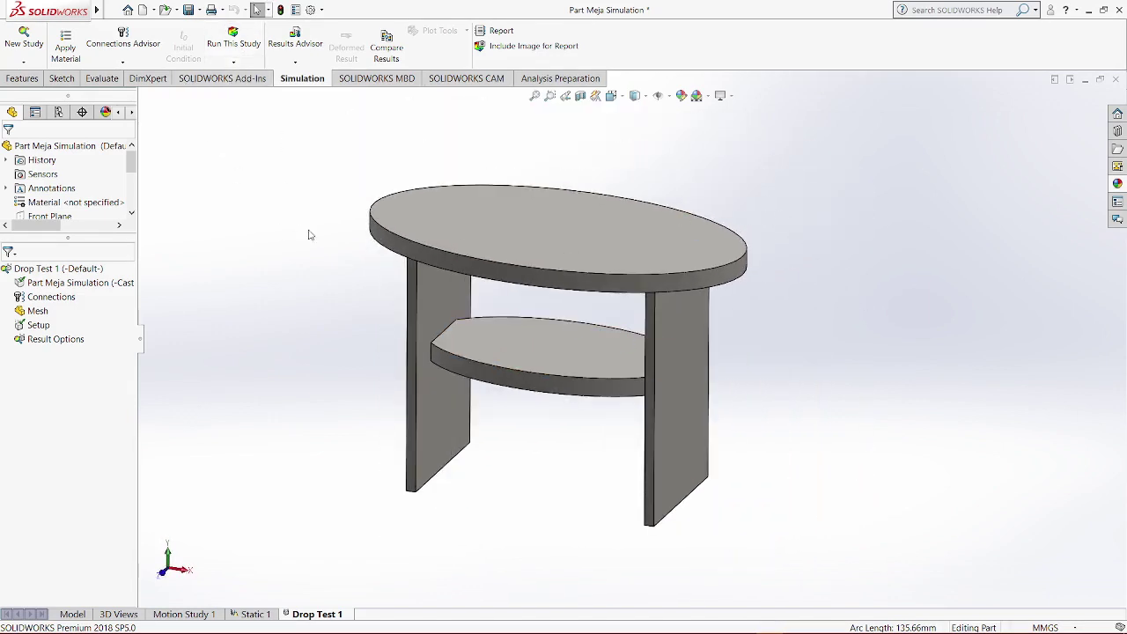
{"action": "middle_click_drag", "start_coordinate": [306, 240], "coordinate": [299, 238]}
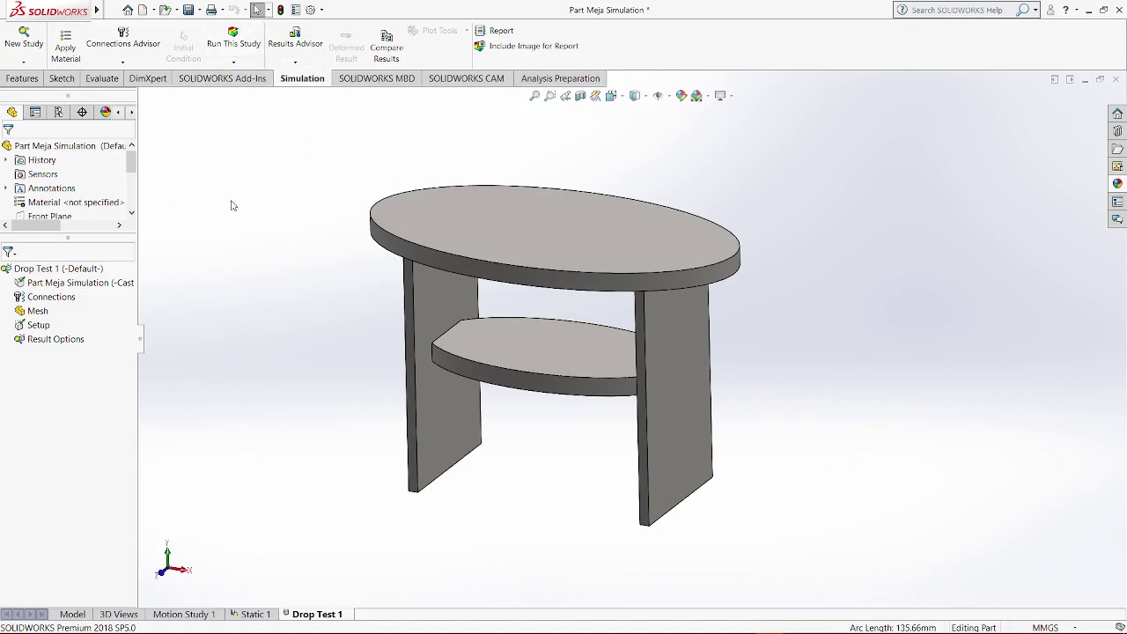
{"action": "left_click", "coordinate": [234, 48]}
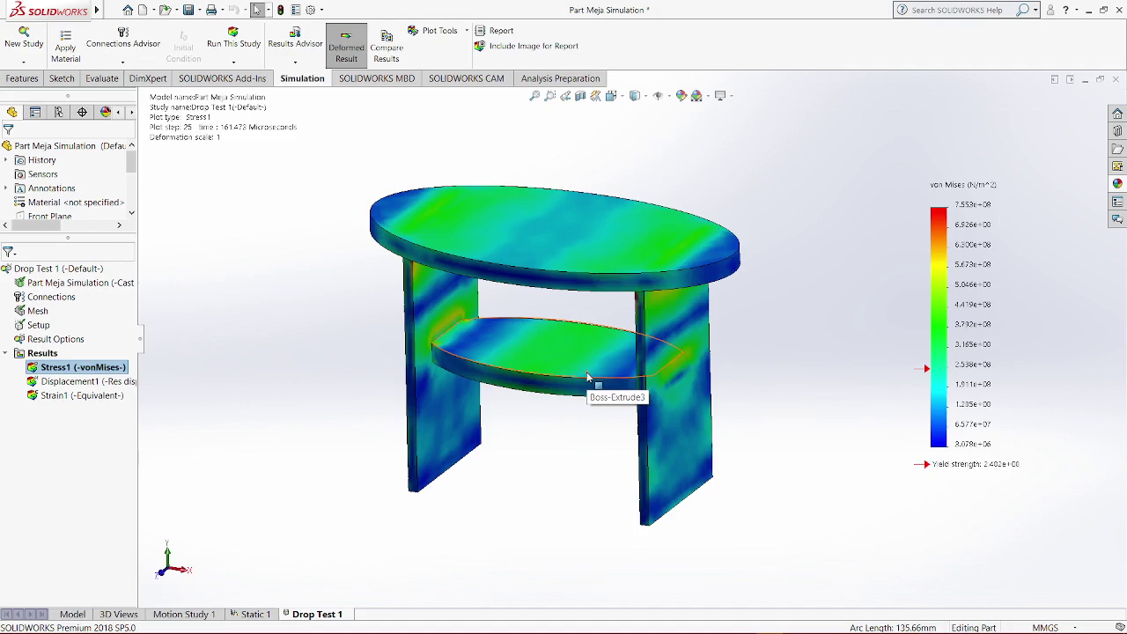
Examine the von Mises Stress1 plot from above and below, closely inspecting where the leg meets the tabletop
{"action": "middle_click_drag", "start_coordinate": [754, 373], "coordinate": [759, 340]}
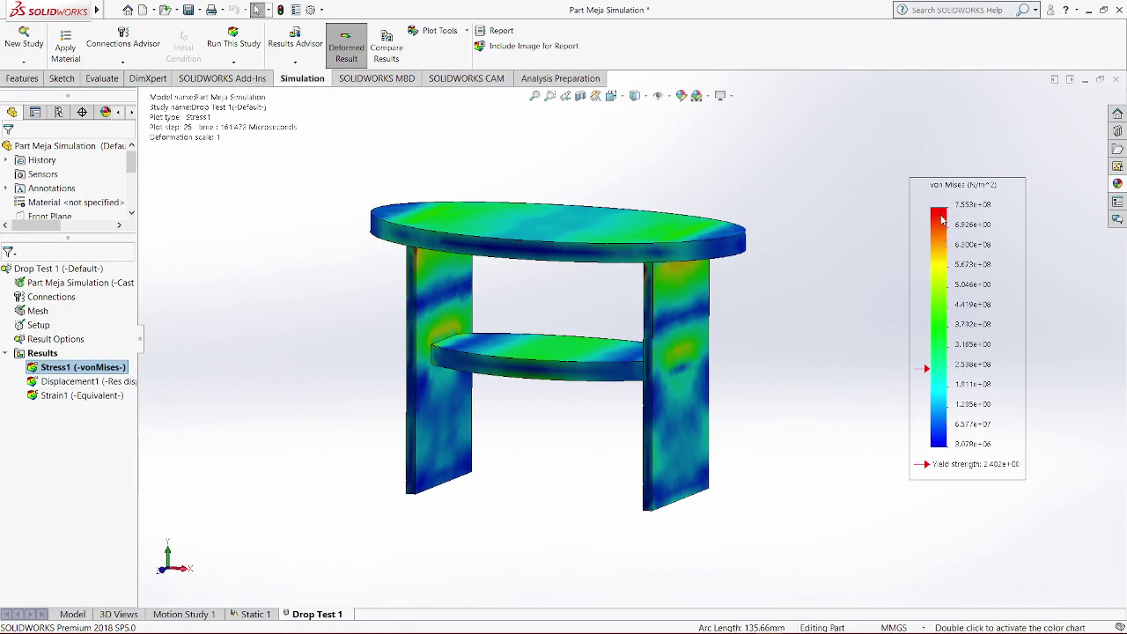
{"action": "middle_click_drag", "start_coordinate": [754, 445], "coordinate": [412, 312]}
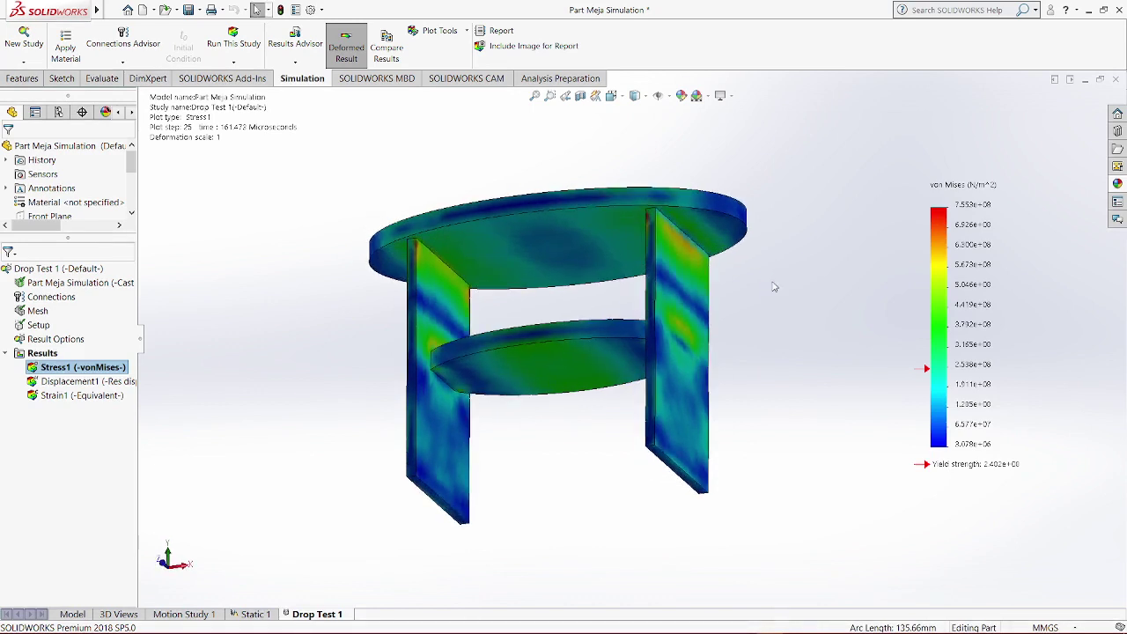
{"action": "scroll", "coordinate": [476, 291], "scroll_direction": "down", "scroll_amount": 5}
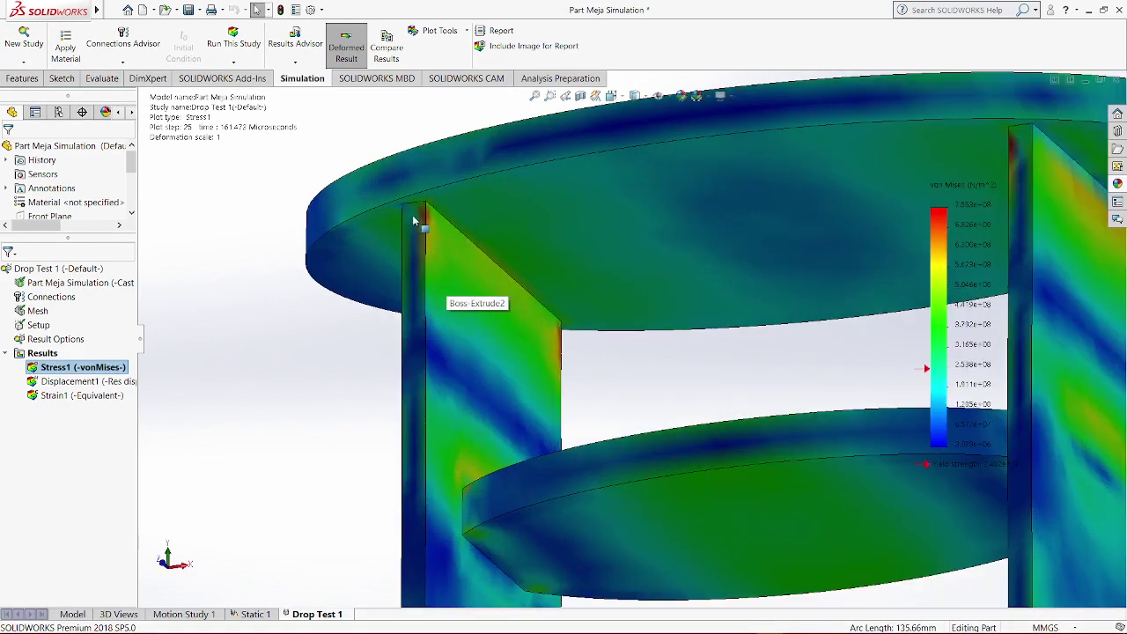
Show the Displacement1 plot and examine the tabletop's ends and the legs against the URES legend
{"action": "left_click", "coordinate": [80, 381]}
{"action": "scroll", "coordinate": [423, 457], "scroll_direction": "up", "scroll_amount": 4}
{"action": "middle_click_drag", "start_coordinate": [422, 458], "coordinate": [360, 520]}
{"action": "scroll", "coordinate": [589, 286], "scroll_direction": "down", "scroll_amount": 3}
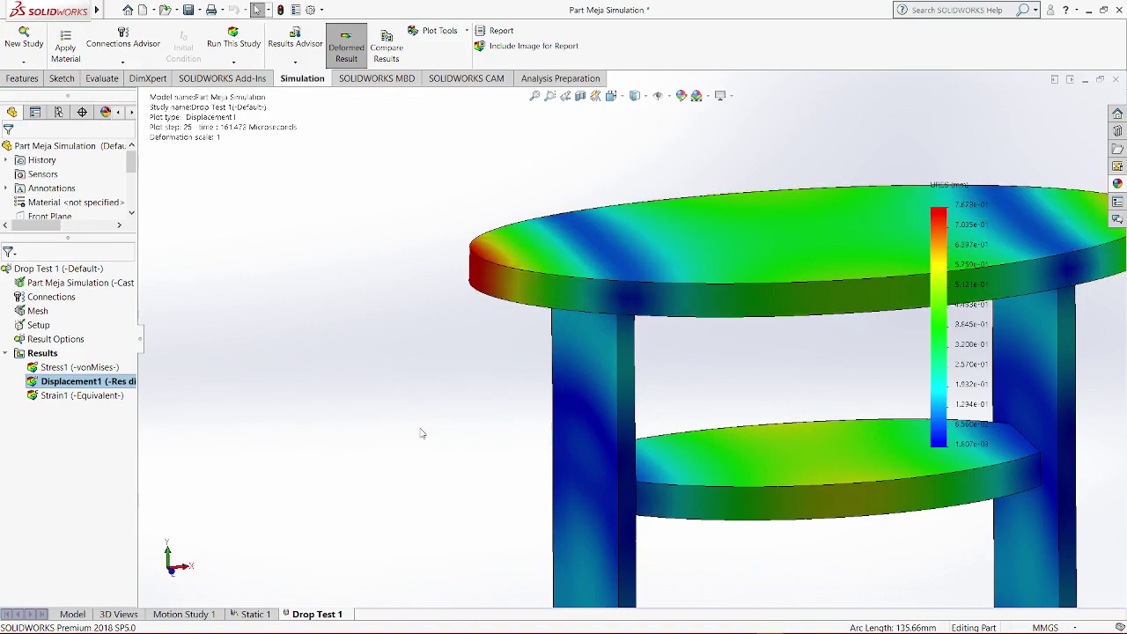
{"action": "scroll", "coordinate": [429, 417], "scroll_direction": "up", "scroll_amount": 3}
{"action": "scroll", "coordinate": [885, 276], "scroll_direction": "up", "scroll_amount": 2}
{"action": "scroll", "coordinate": [863, 307], "scroll_direction": "down", "scroll_amount": 1}
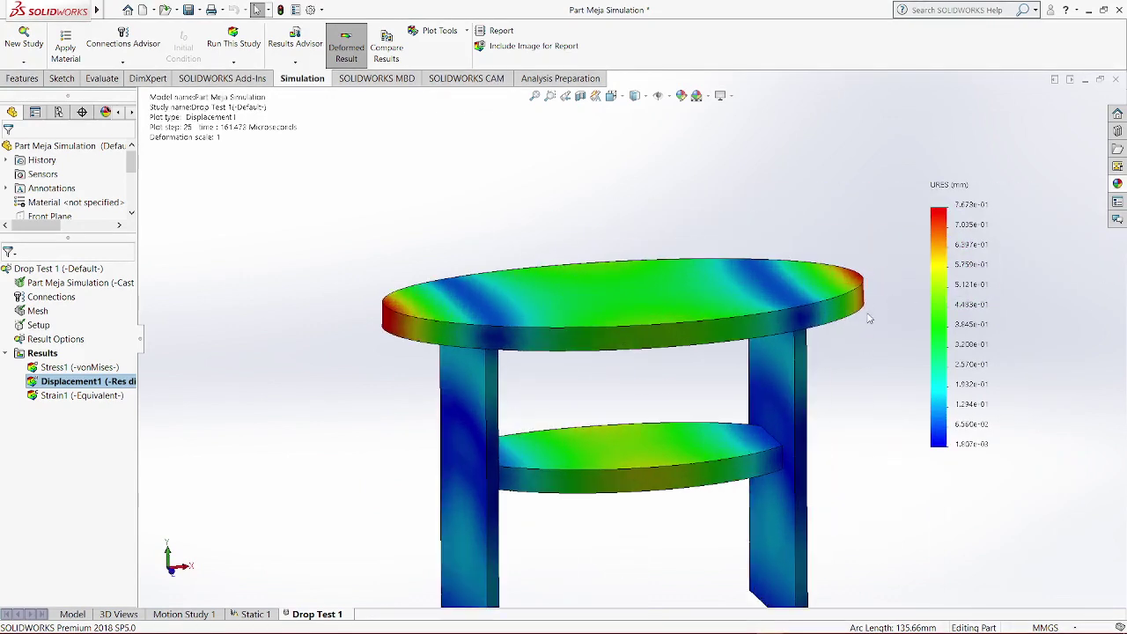
Show the Strain1 plot and examine the tops of the legs, the lower shelf and the tabletop against the ESTRN legend
{"action": "double_click", "coordinate": [76, 395]}
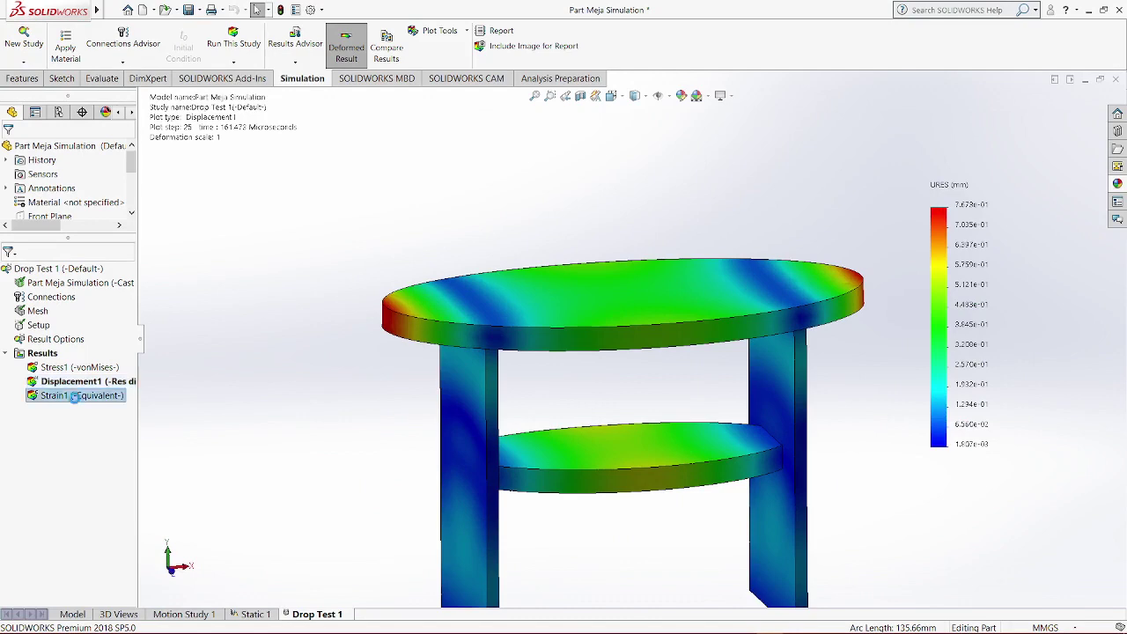
{"action": "middle_click_drag", "start_coordinate": [324, 417], "coordinate": [364, 410]}
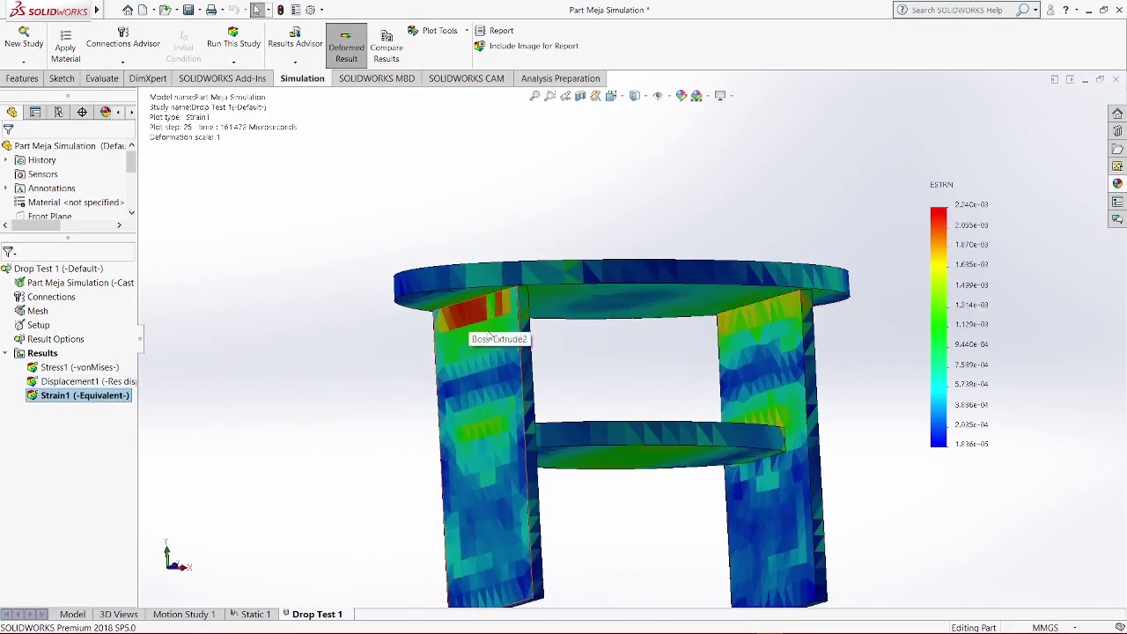
{"action": "middle_click_drag", "start_coordinate": [548, 390], "coordinate": [478, 384]}
{"action": "middle_click_drag", "start_coordinate": [549, 385], "coordinate": [507, 475]}
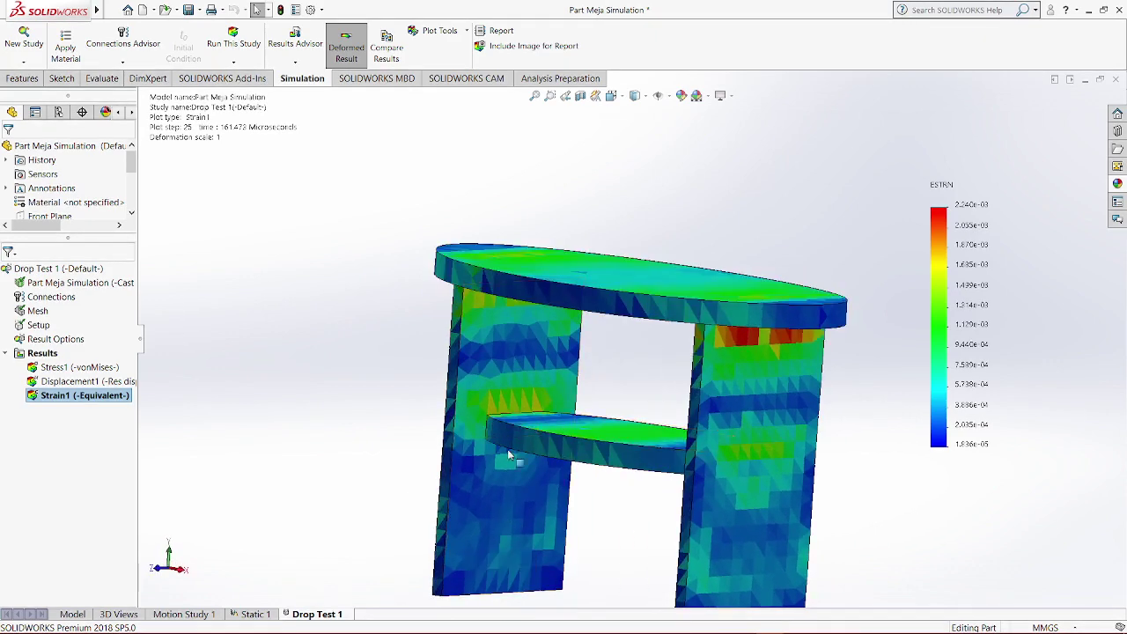
{"action": "middle_click_drag", "start_coordinate": [575, 531], "coordinate": [658, 303]}
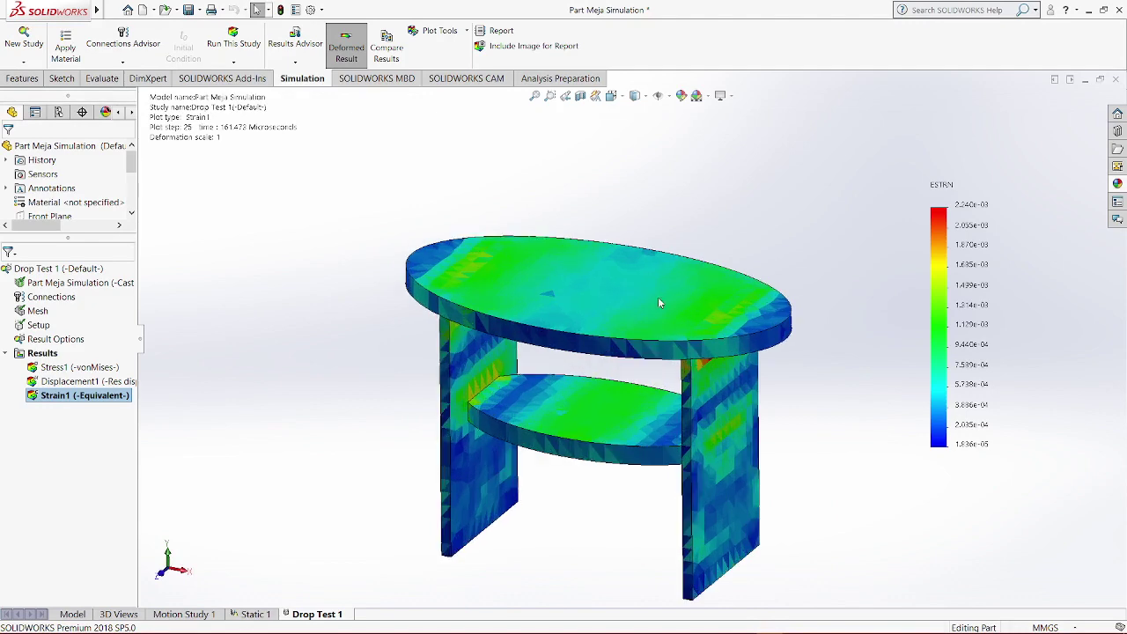
{"action": "middle_click_drag", "start_coordinate": [701, 443], "coordinate": [762, 495]}
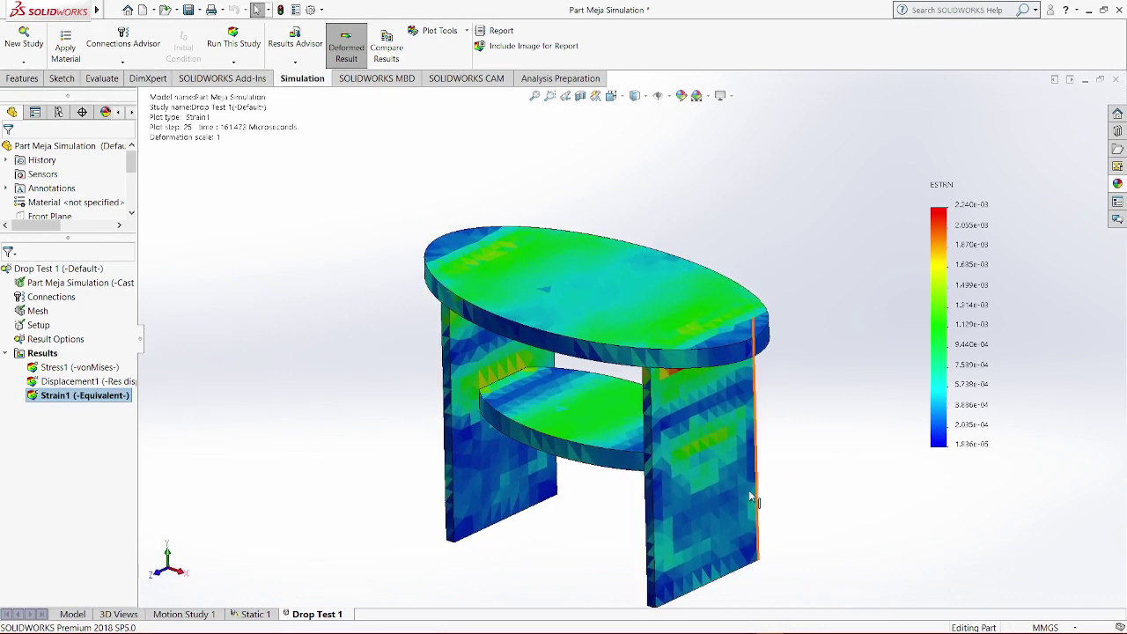
Animate the von Mises Stress1 plot, watch the drop impact from several angles, slow the playback speed to 51, and close the animation
{"action": "left_click", "coordinate": [72, 368]}
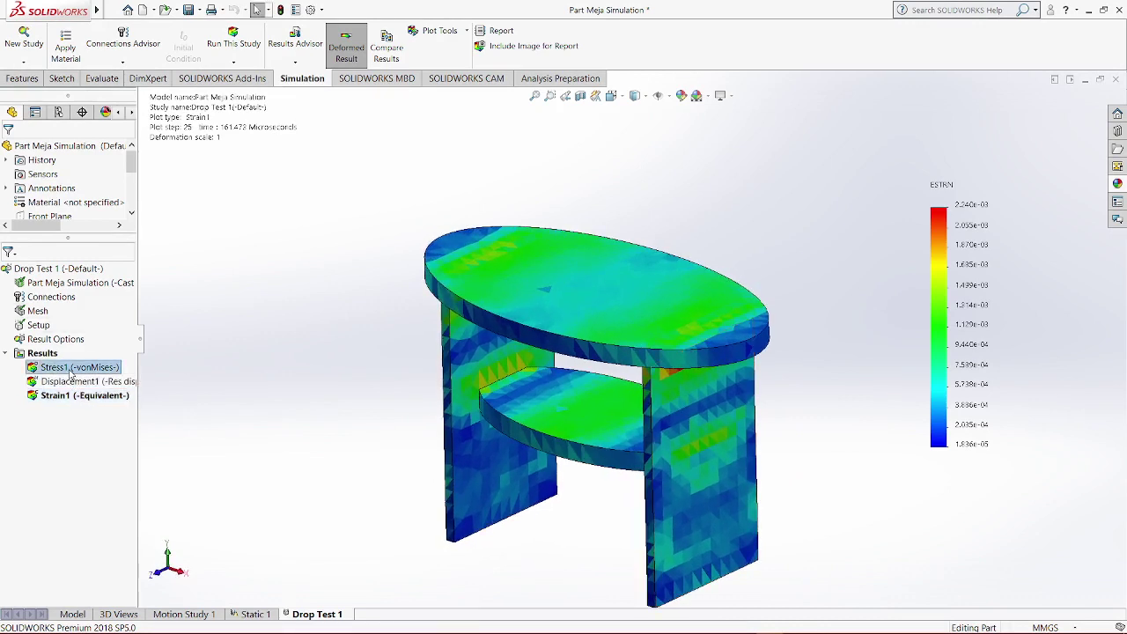
{"action": "double_click", "coordinate": [71, 368]}
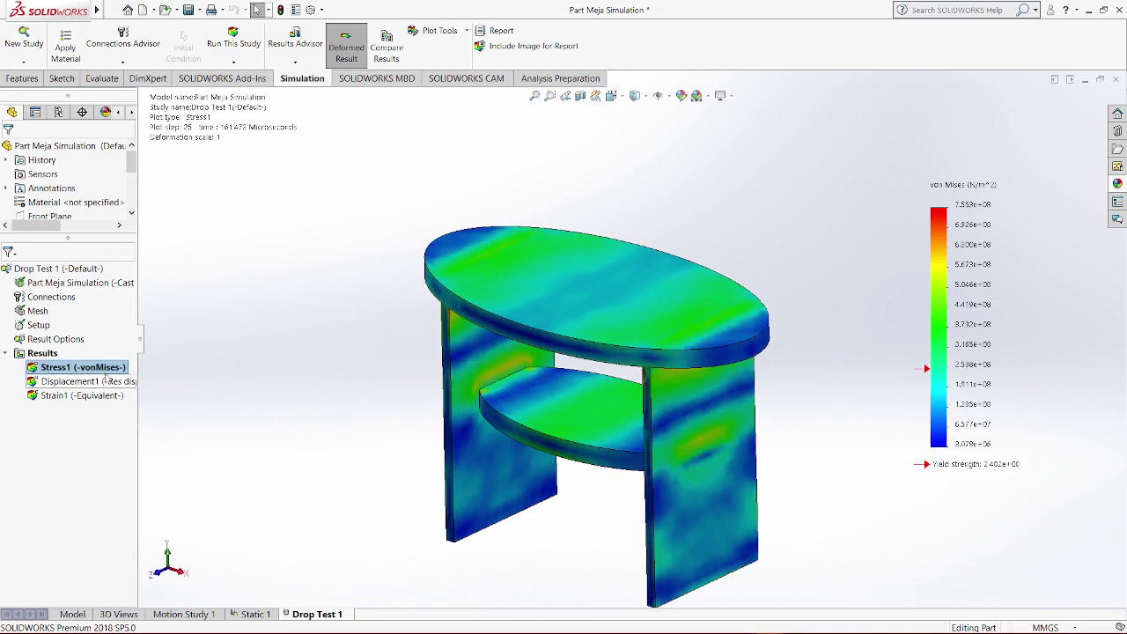
{"action": "right_click", "coordinate": [54, 373]}
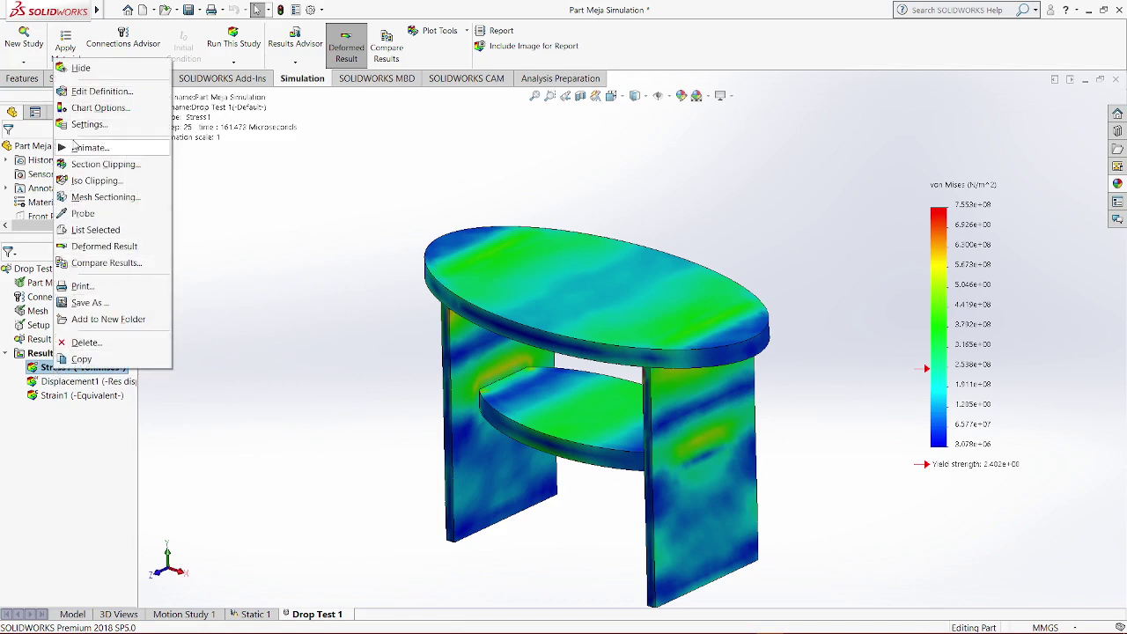
{"action": "left_click", "coordinate": [88, 148]}
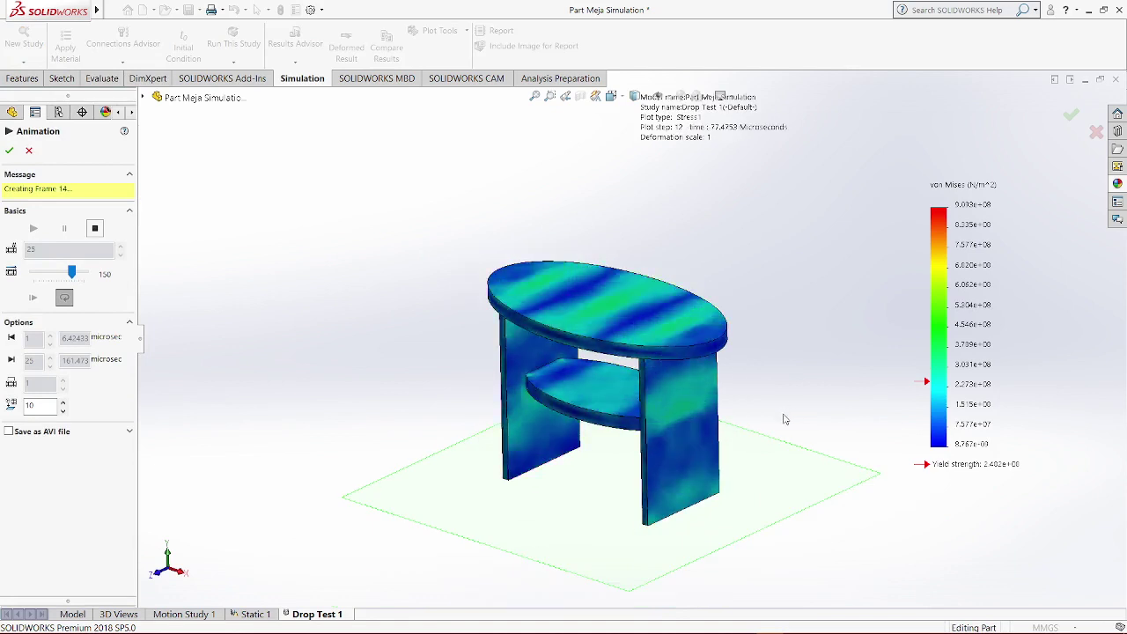
{"action": "middle_click_drag", "start_coordinate": [765, 412], "coordinate": [765, 333]}
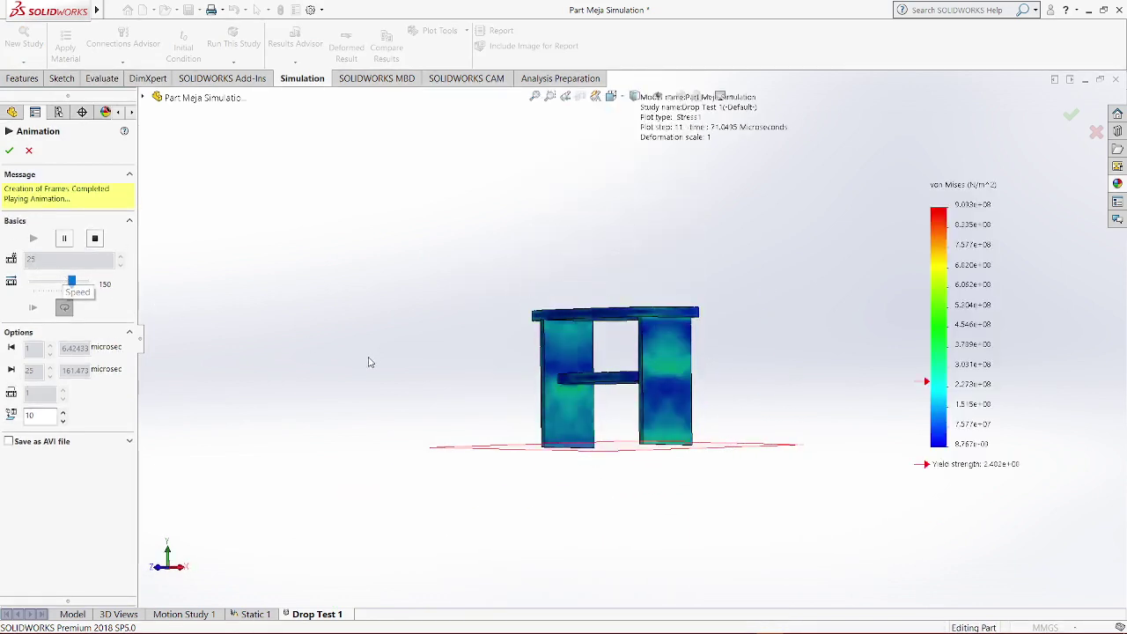
{"action": "middle_click_drag", "start_coordinate": [376, 358], "coordinate": [370, 421]}
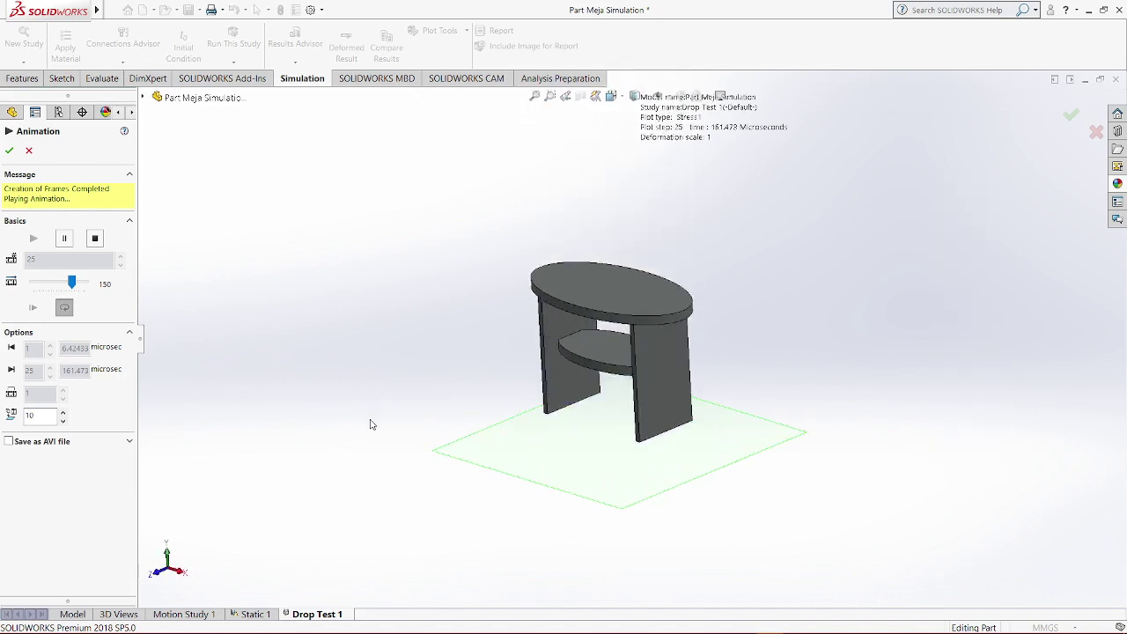
{"action": "middle_click_drag", "start_coordinate": [475, 551], "coordinate": [478, 460]}
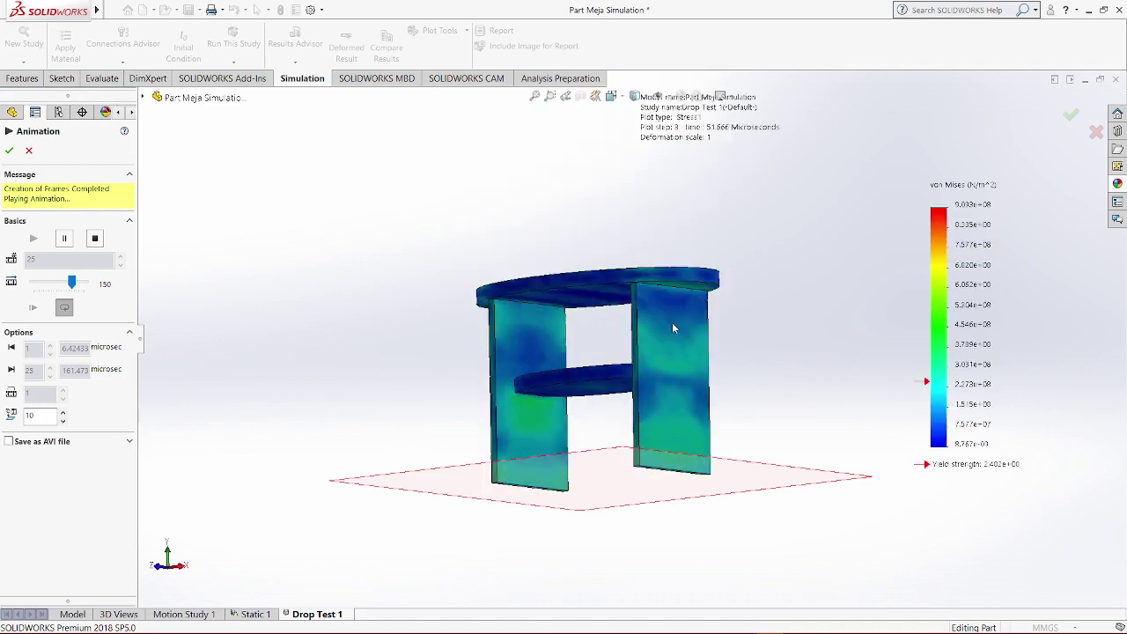
{"action": "left_click_drag", "start_coordinate": [71, 282], "coordinate": [46, 283]}
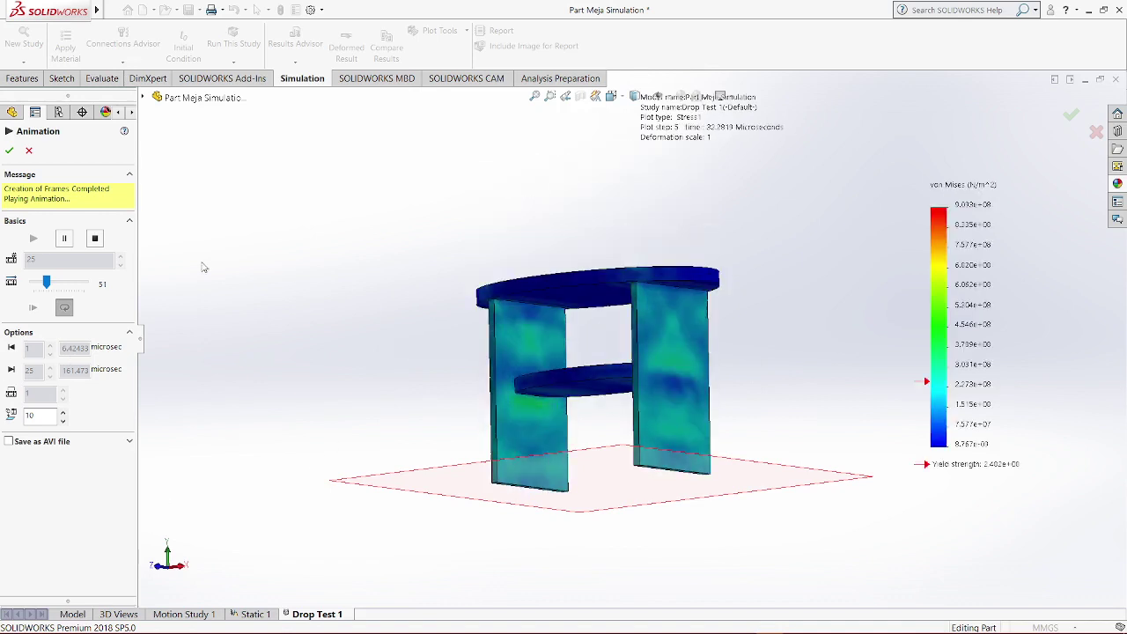
{"action": "left_click", "coordinate": [9, 152]}
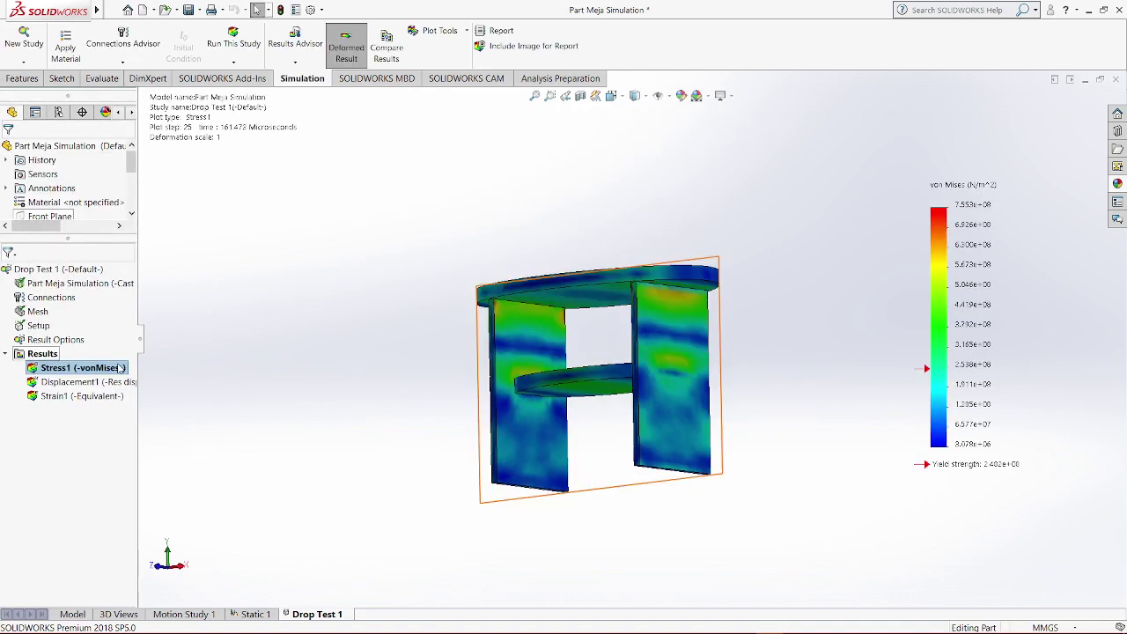
Show the Displacement1 plot, play its drop animation, then close the animation and view the table from above
{"action": "right_click", "coordinate": [60, 385]}
{"action": "double_click", "coordinate": [45, 387]}
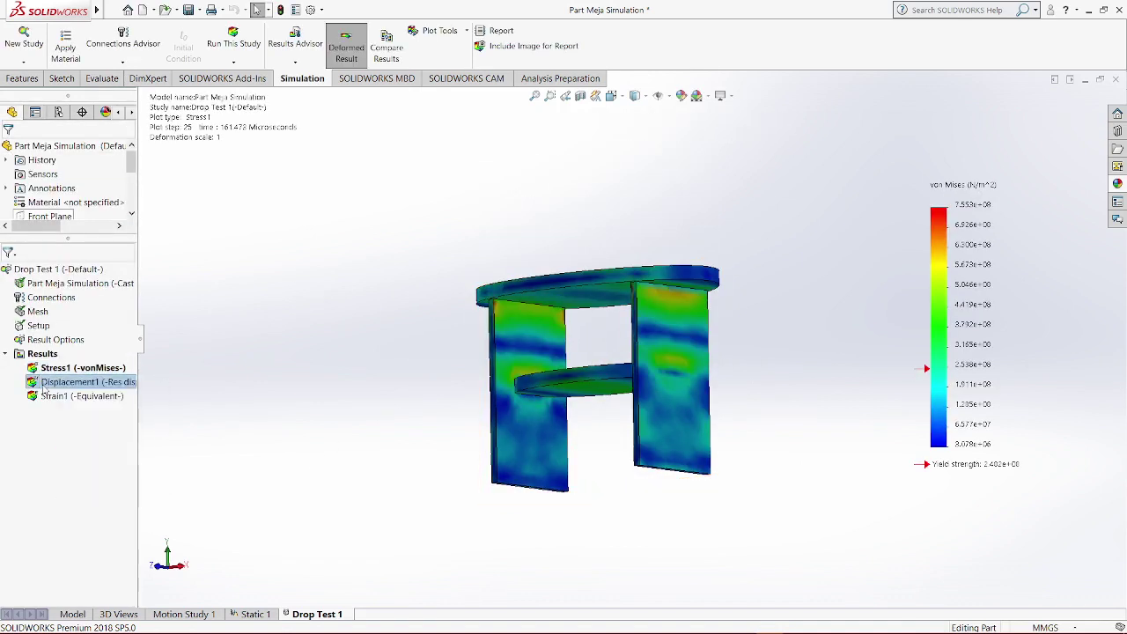
{"action": "left_click", "coordinate": [111, 397]}
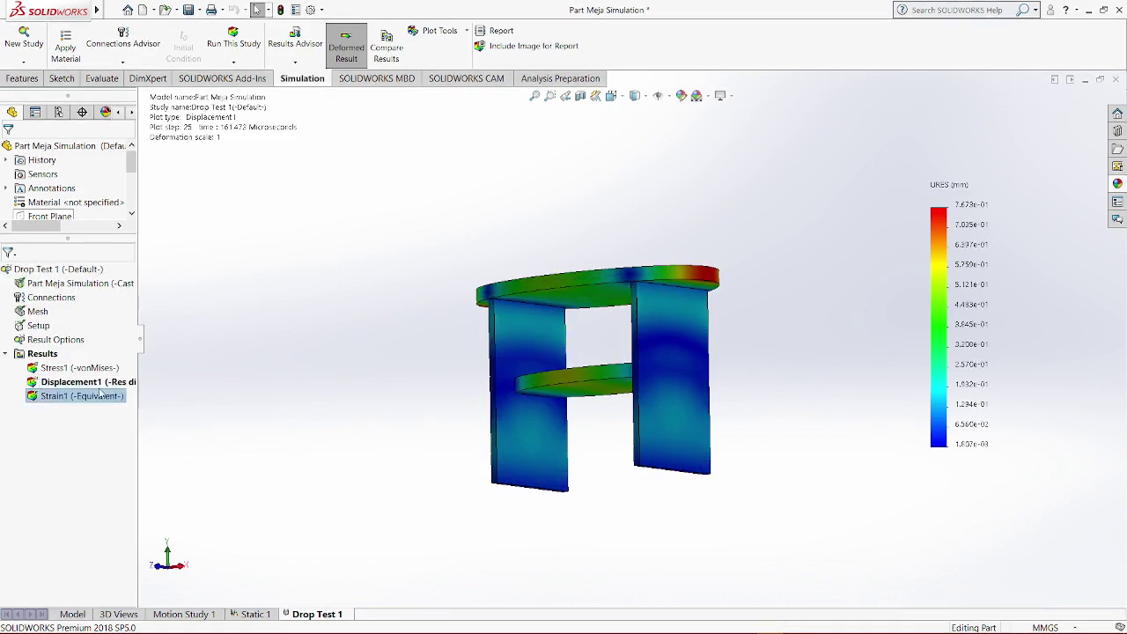
{"action": "left_click", "coordinate": [71, 383]}
{"action": "right_click", "coordinate": [58, 385]}
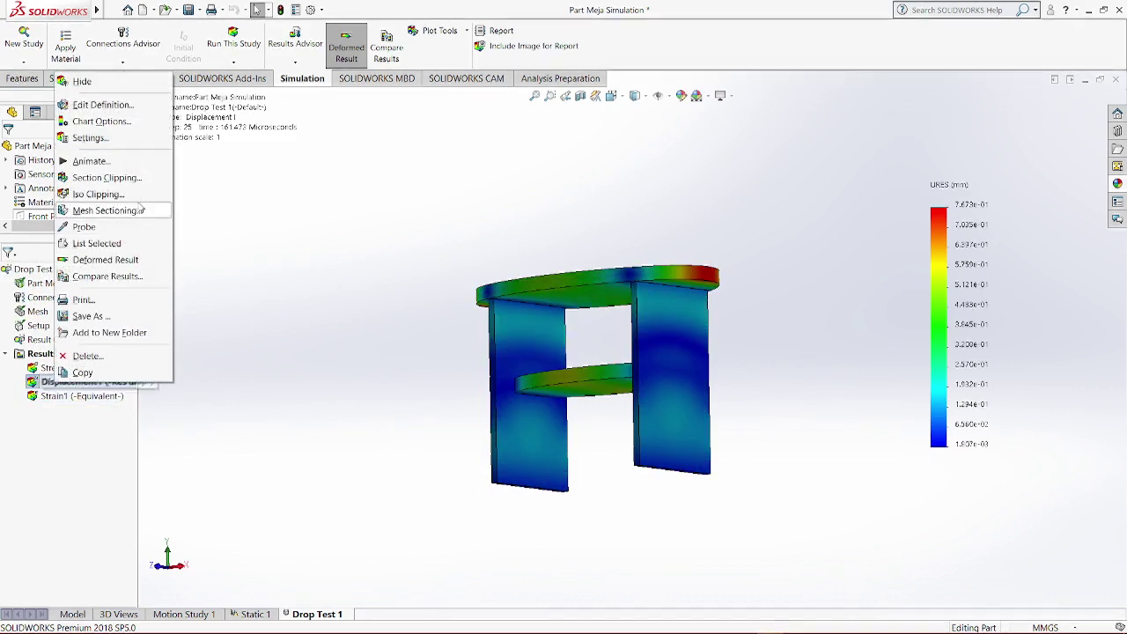
{"action": "left_click", "coordinate": [84, 162]}
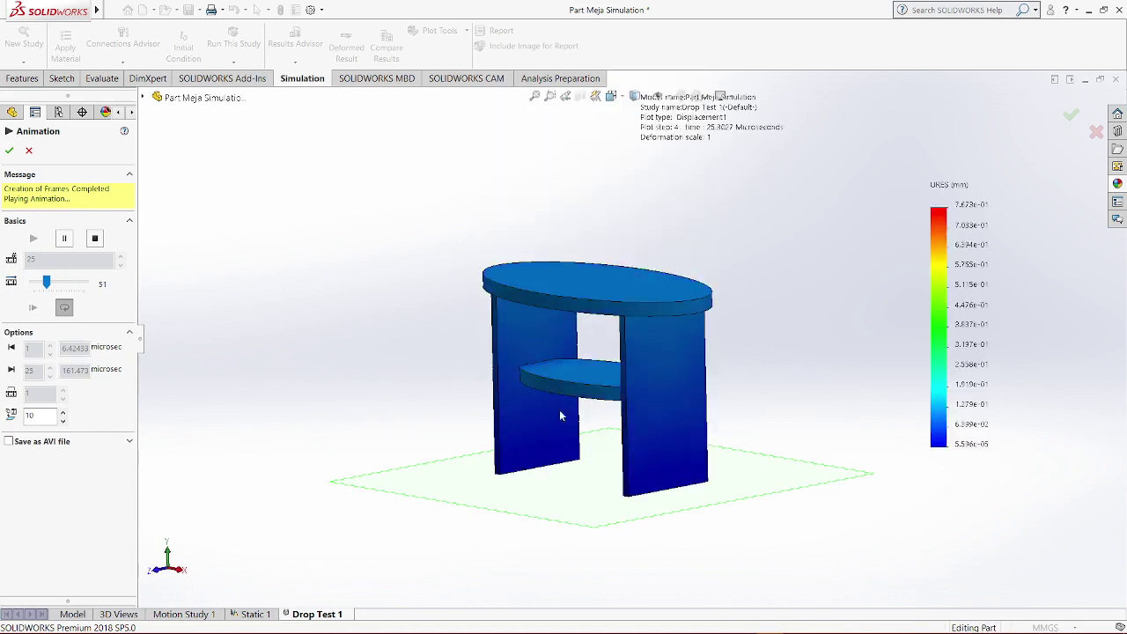
{"action": "left_click", "coordinate": [9, 150]}
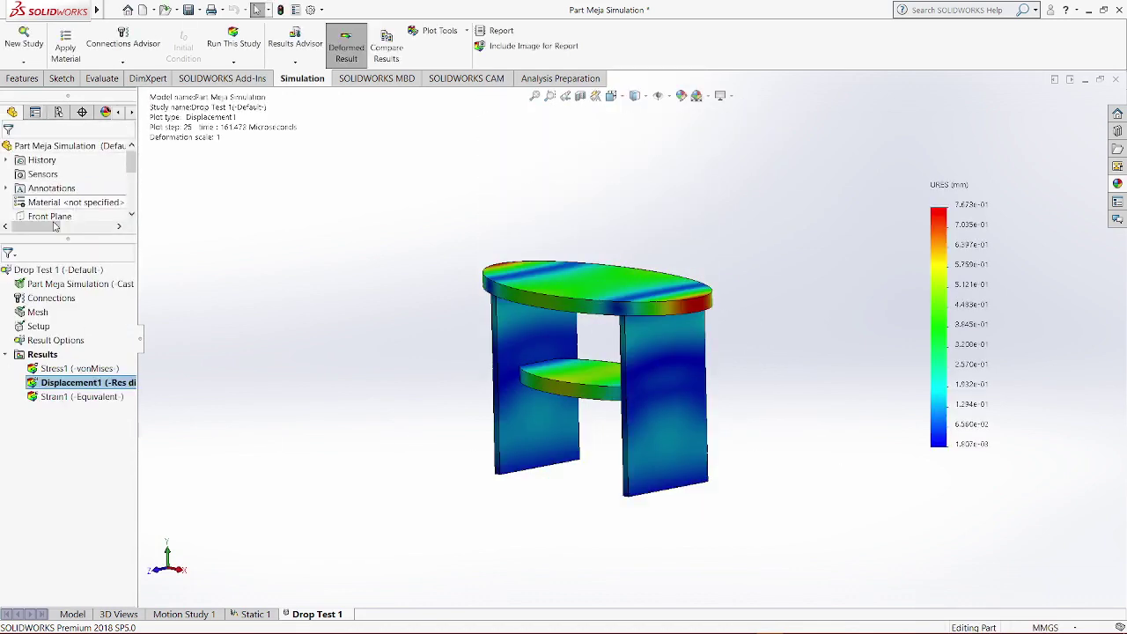
{"action": "middle_click_drag", "start_coordinate": [765, 372], "coordinate": [786, 393]}
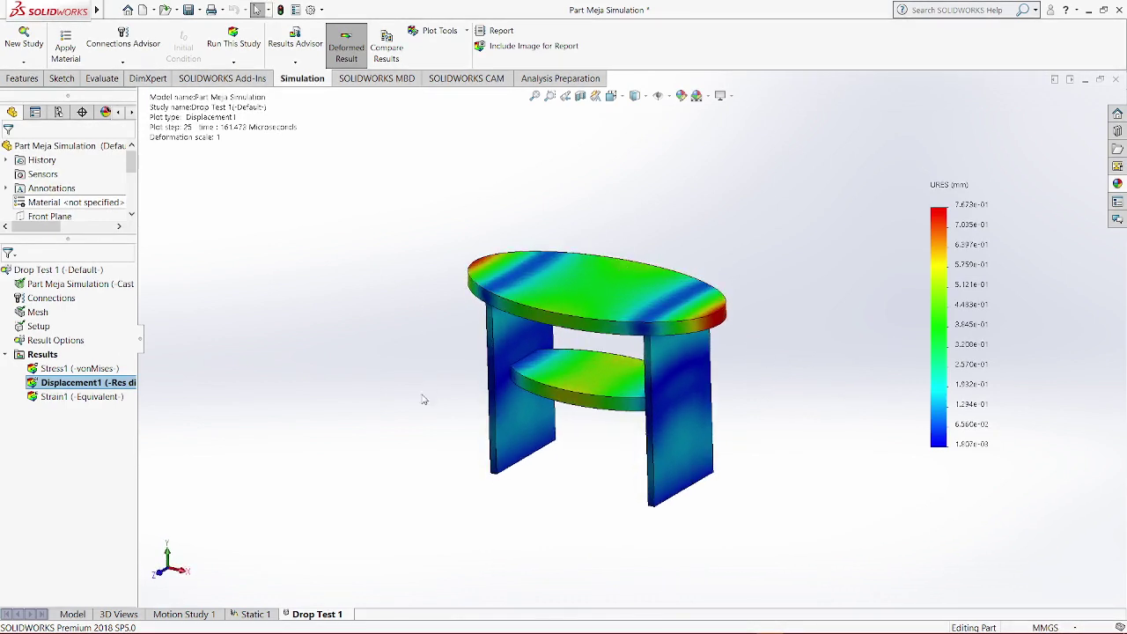